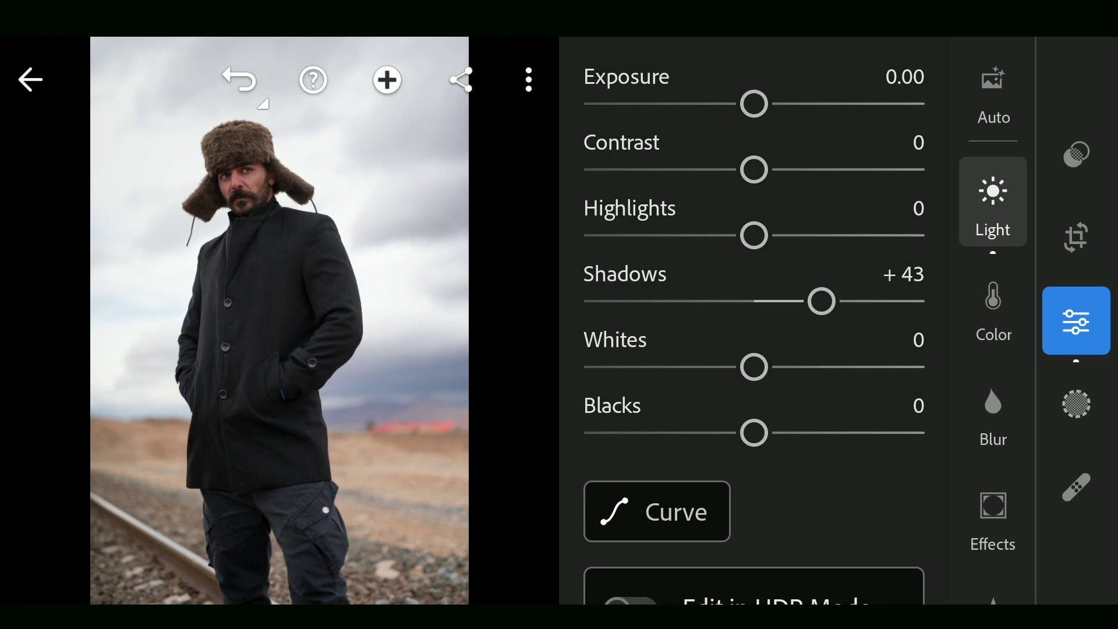
# Set Blacks +53, Highlights -74, Whites -59 and Exposure +0.10 in Light.
pyautogui.moveTo(753, 433)
pyautogui.mouseDown()
pyautogui.moveTo(833, 434)
pyautogui.moveTo(858, 446)
pyautogui.mouseUp()
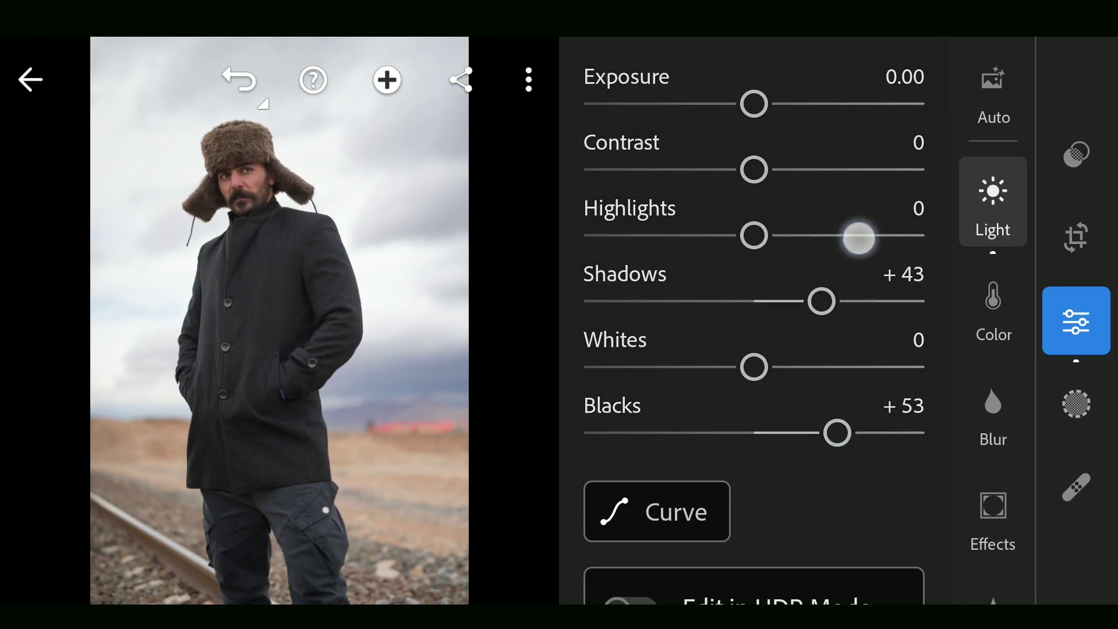
pyautogui.moveTo(754, 236)
pyautogui.mouseDown()
pyautogui.moveTo(825, 240)
pyautogui.moveTo(775, 240)
pyautogui.mouseUp()
pyautogui.moveTo(752, 368)
pyautogui.mouseDown()
pyautogui.moveTo(808, 368)
pyautogui.moveTo(783, 368)
pyautogui.mouseUp()
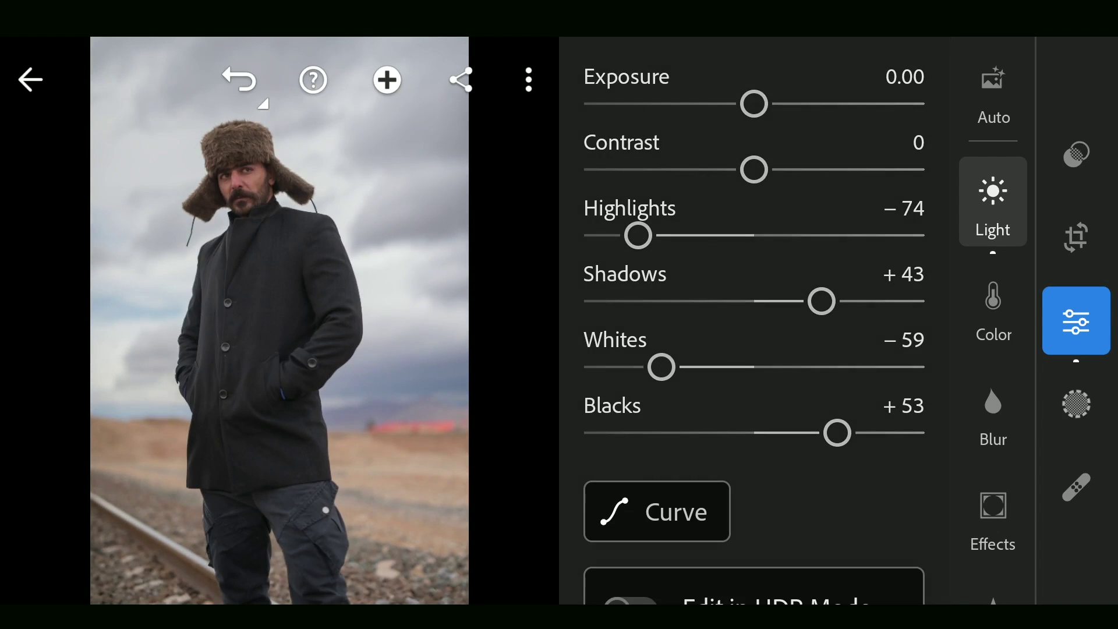
pyautogui.moveTo(753, 104); pyautogui.dragTo(757, 103)
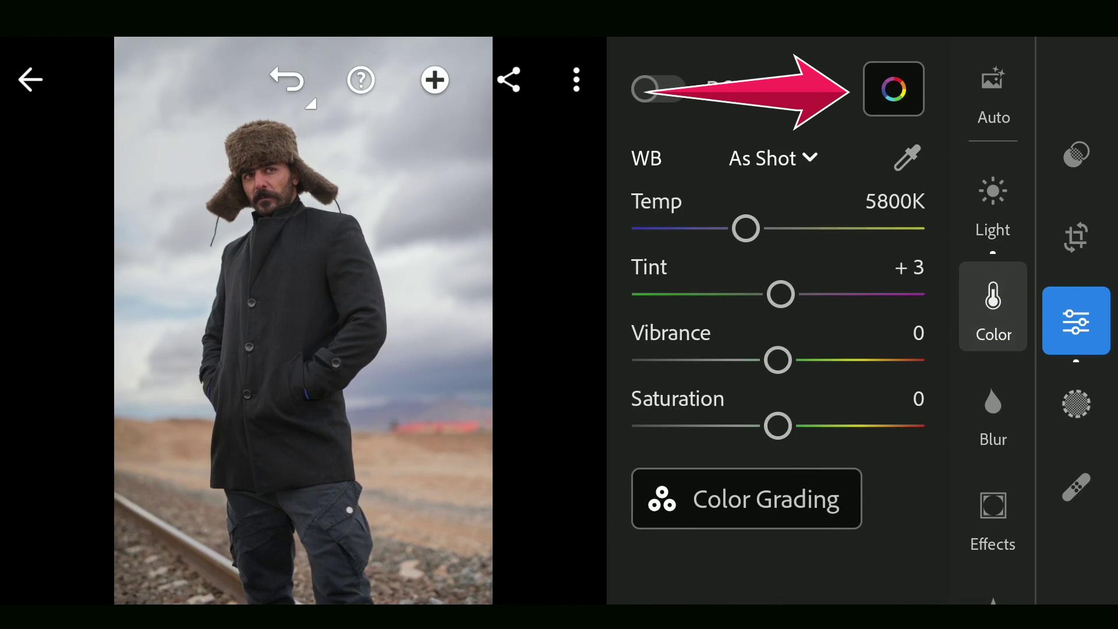
# In Color Mix, lower Orange saturation and raise Orange luminance to +74.
pyautogui.click(894, 88)
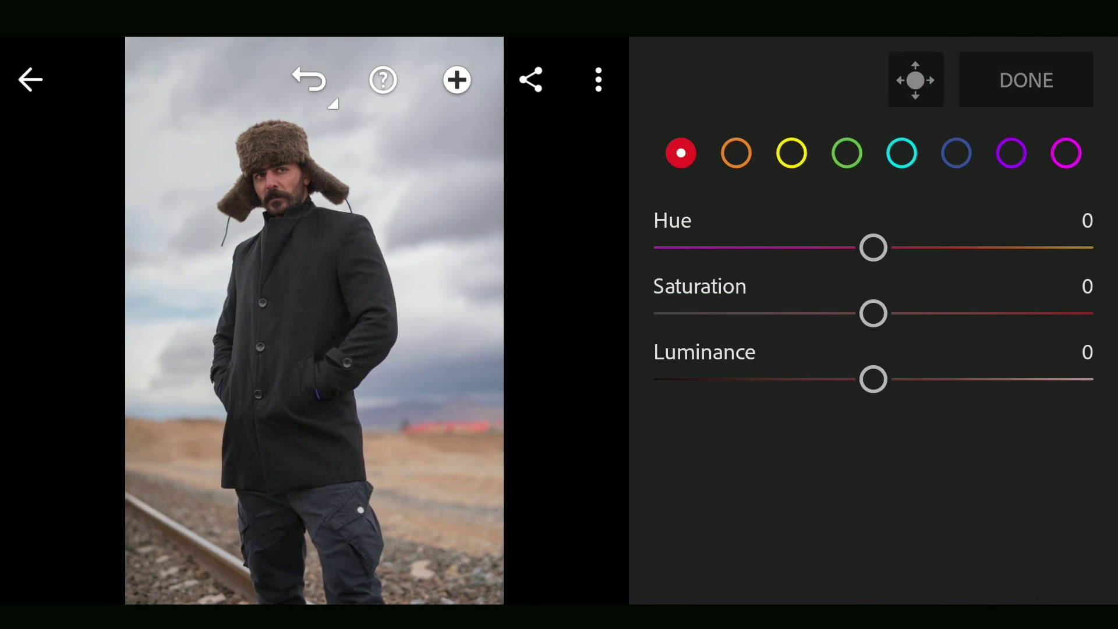
pyautogui.click(736, 154)
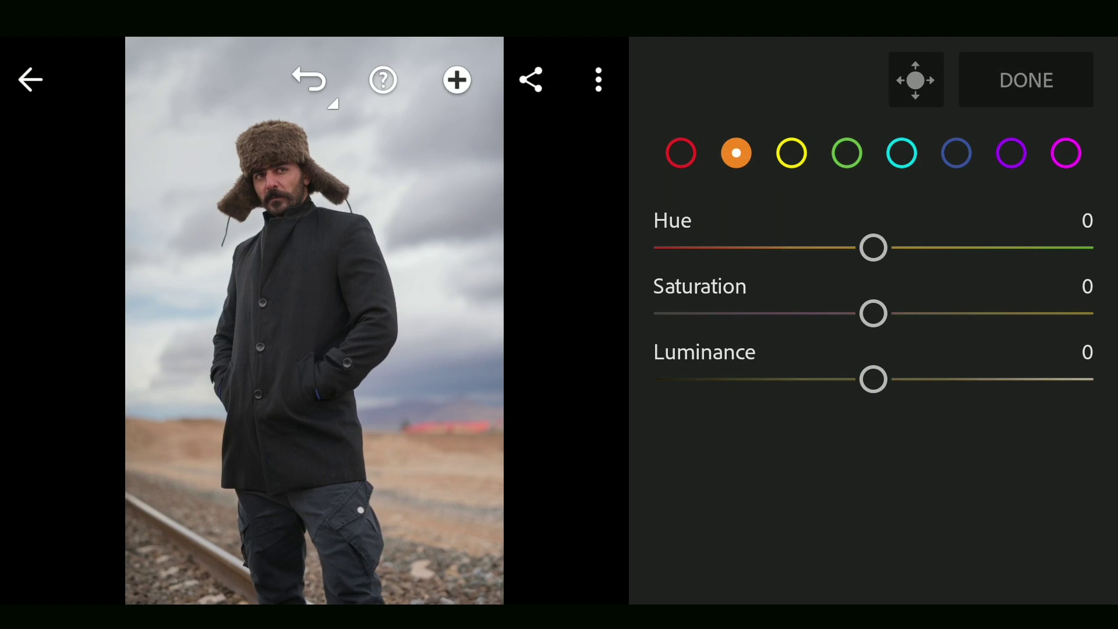
pyautogui.moveTo(872, 314)
pyautogui.mouseDown()
pyautogui.moveTo(777, 314)
pyautogui.moveTo(829, 313)
pyautogui.mouseUp()
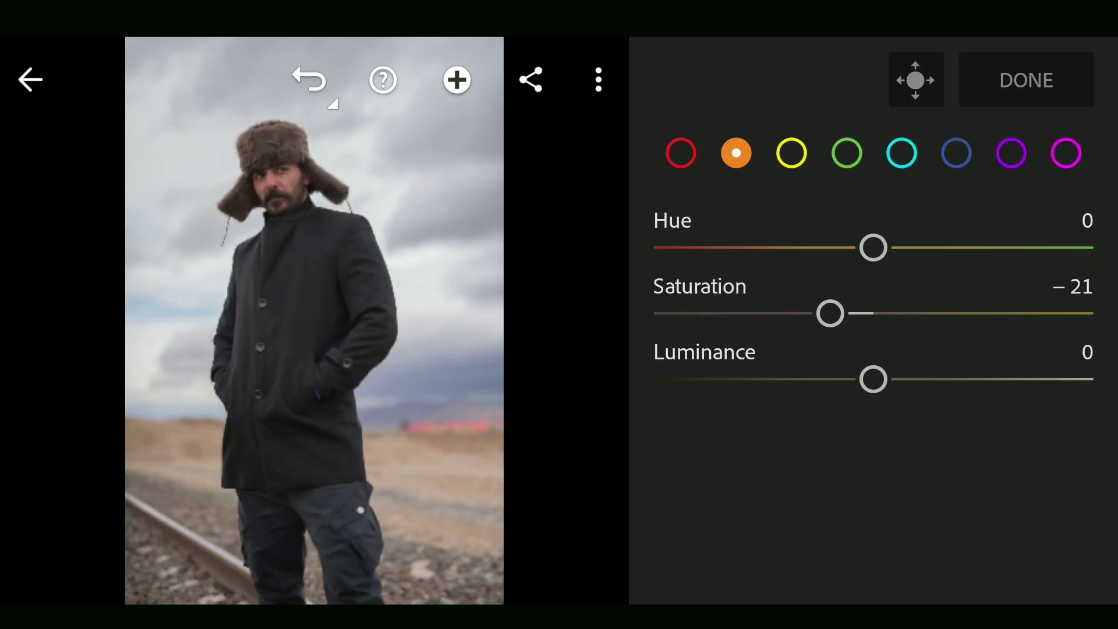
pyautogui.moveTo(873, 379); pyautogui.dragTo(1043, 437)
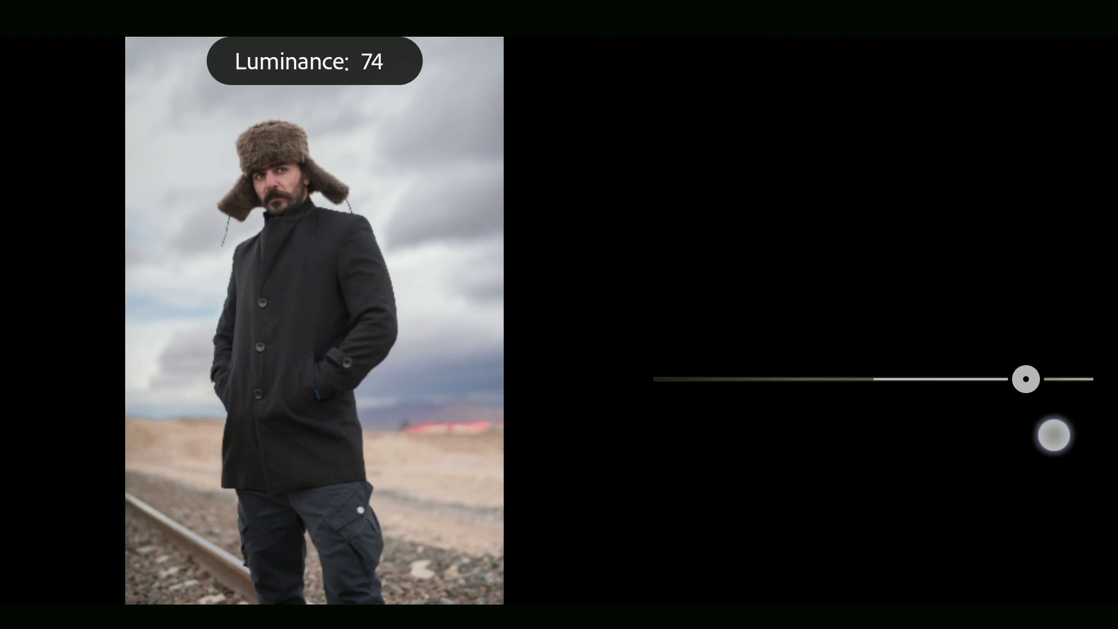
pyautogui.moveTo(1054, 435); pyautogui.dragTo(1054, 435)
# Shift the Blue hue and lower Blue saturation.
pyautogui.click(791, 153)
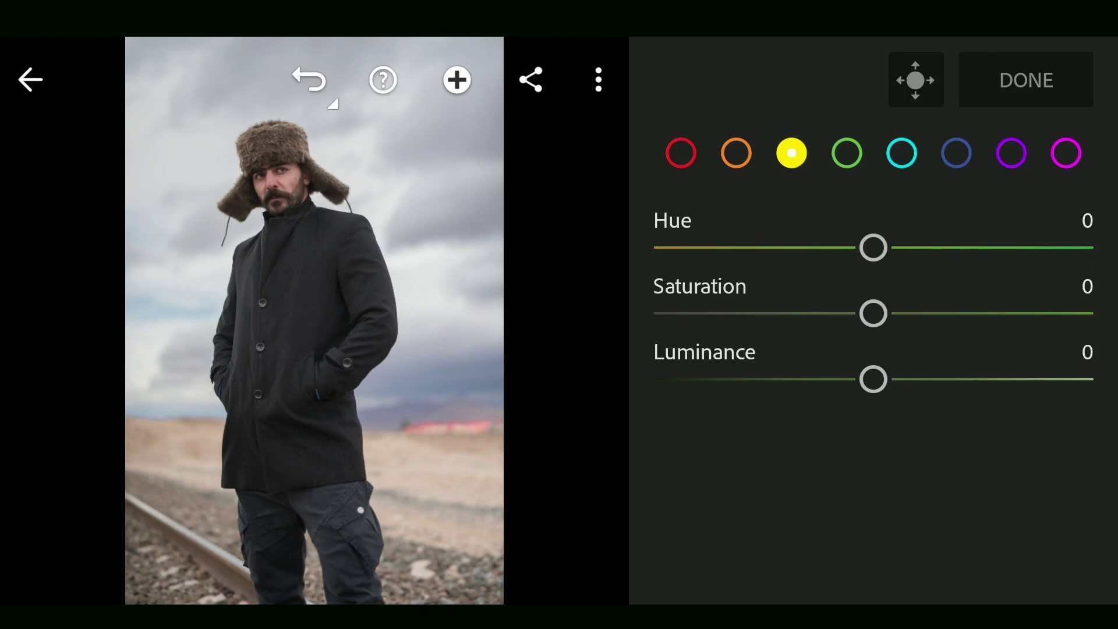
pyautogui.click(956, 153)
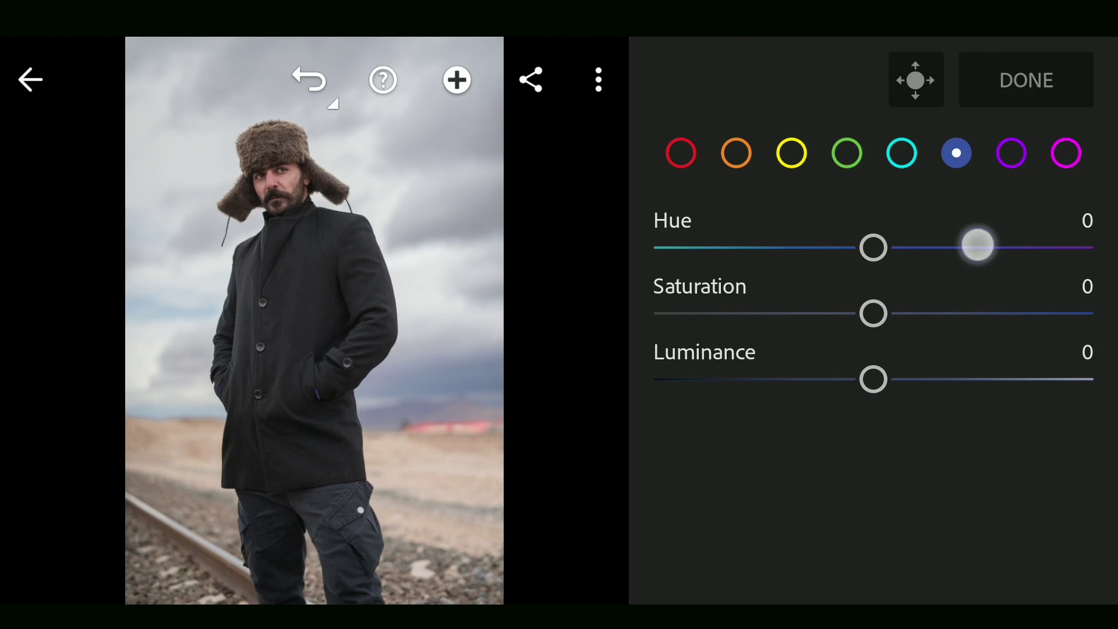
pyautogui.moveTo(978, 246); pyautogui.dragTo(971, 246)
pyautogui.moveTo(873, 313); pyautogui.dragTo(797, 313)
# Set Magenta saturation to -100, then raise Vibrance to +14.
pyautogui.click(1011, 155)
pyautogui.click(1067, 154)
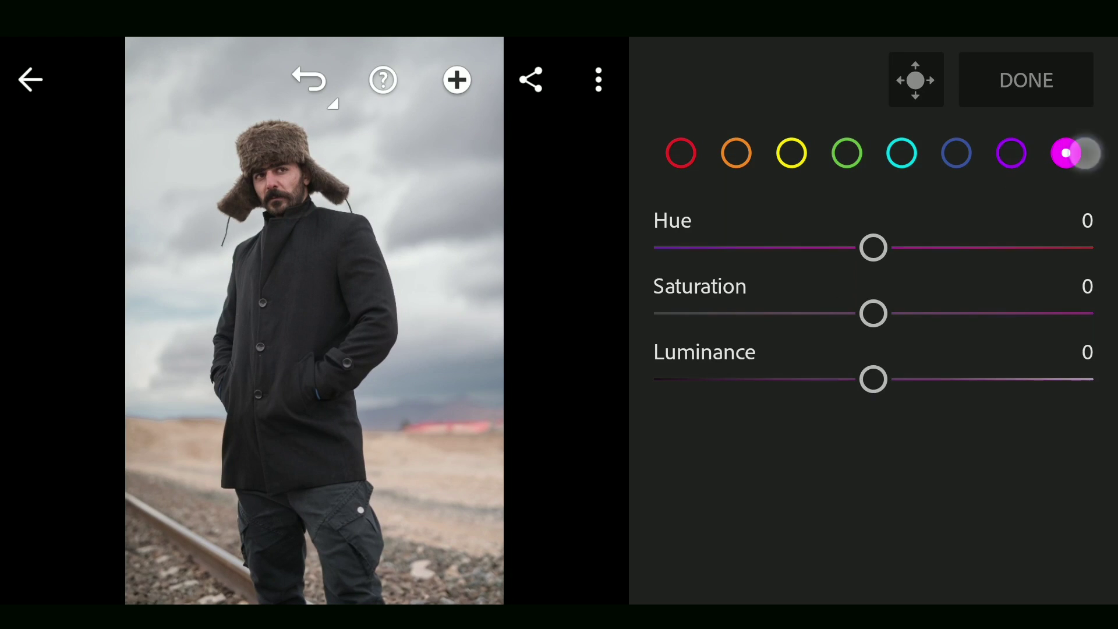
pyautogui.moveTo(874, 314); pyautogui.dragTo(675, 313)
pyautogui.click(1027, 79)
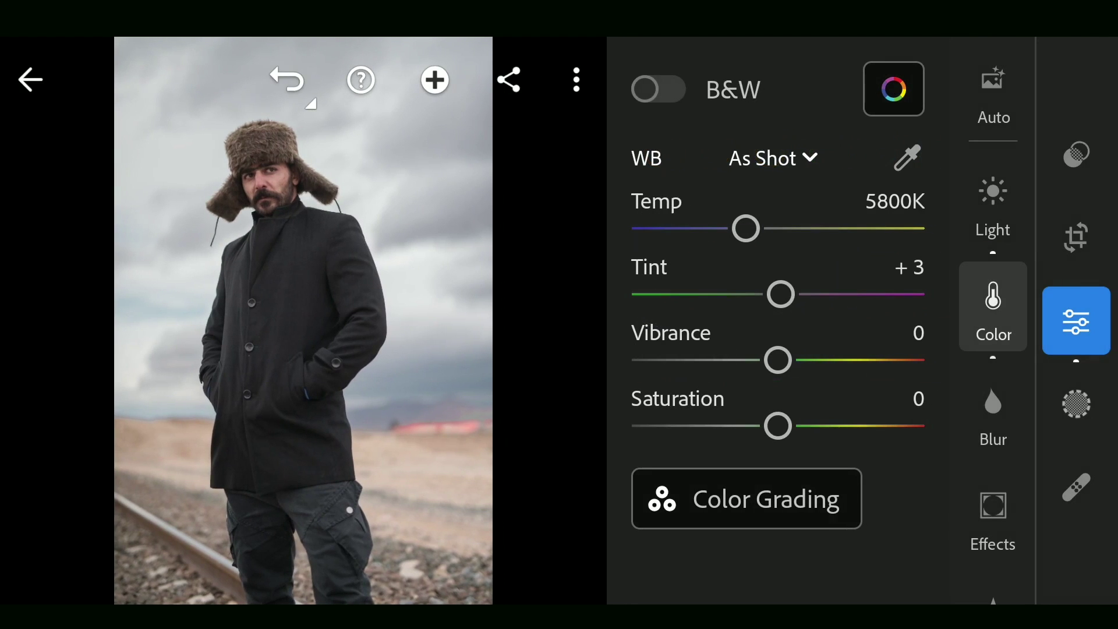
pyautogui.moveTo(859, 360); pyautogui.dragTo(882, 360)
pyautogui.moveTo(1005, 489); pyautogui.dragTo(1005, 419)
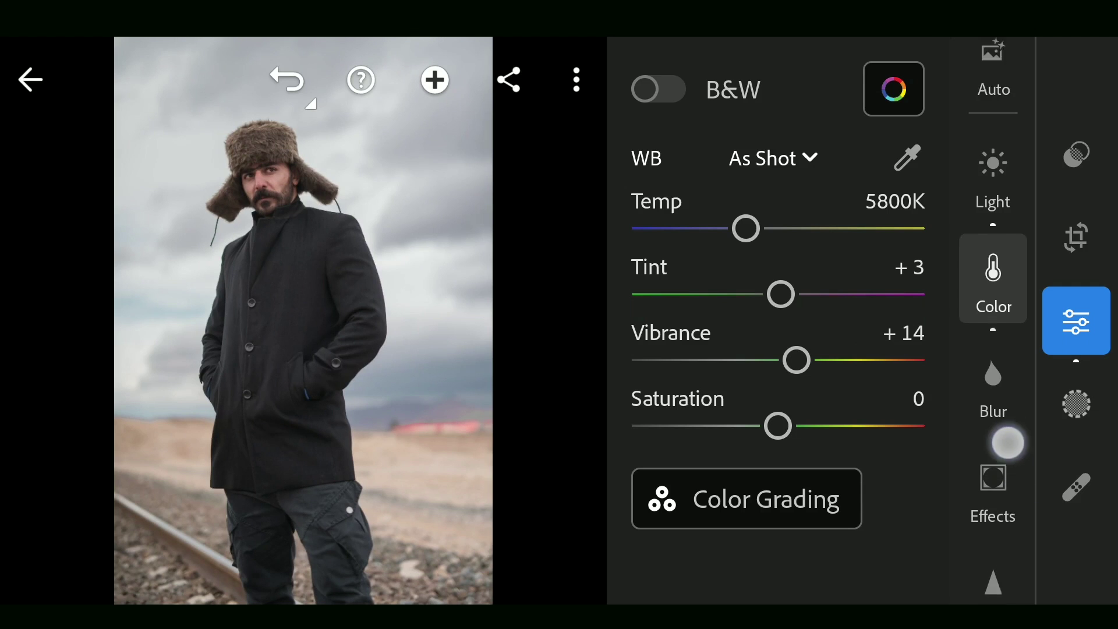
# Set Detail sharpening to Amount +92 with Masking +86.
pyautogui.click(993, 551)
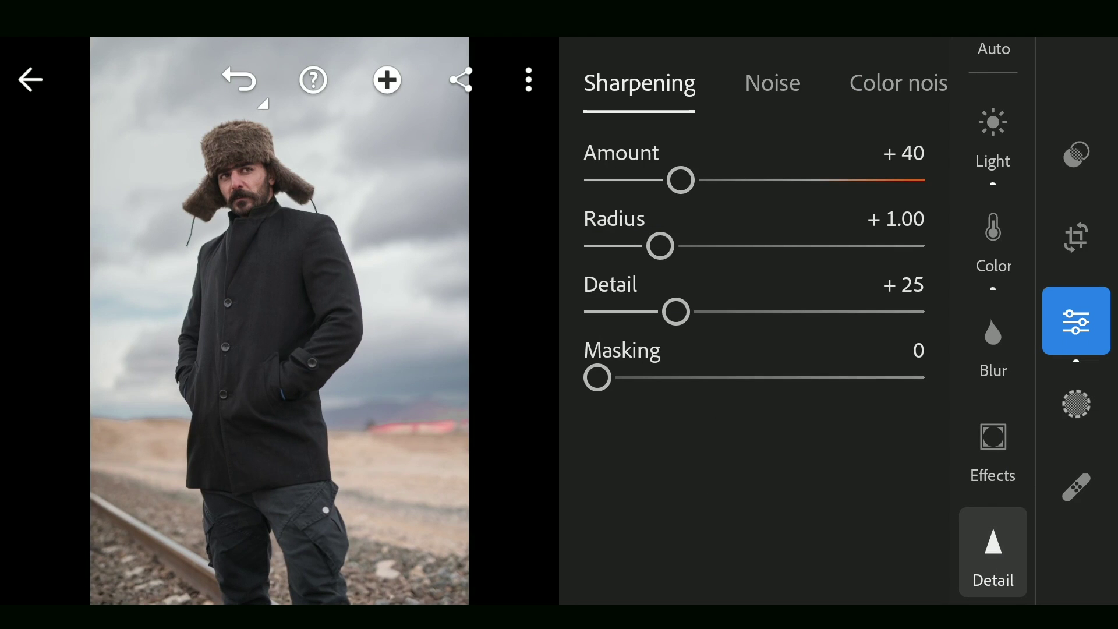
pyautogui.moveTo(598, 377); pyautogui.dragTo(871, 378)
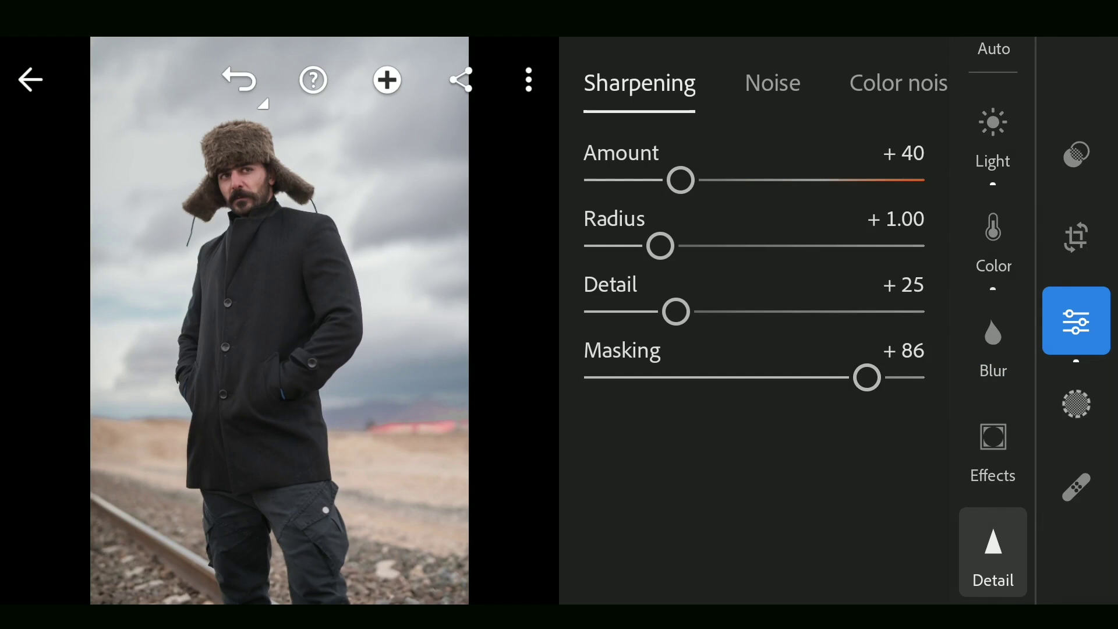
pyautogui.moveTo(676, 177)
pyautogui.mouseDown()
pyautogui.moveTo(846, 181)
pyautogui.moveTo(816, 181)
pyautogui.mouseUp()
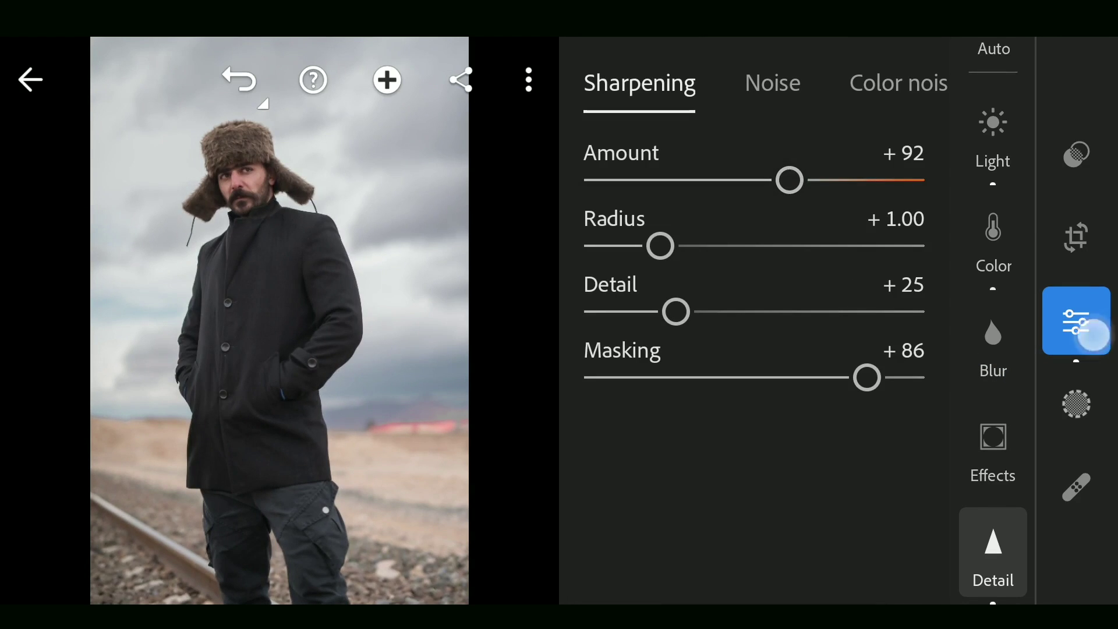
pyautogui.click(1076, 321)
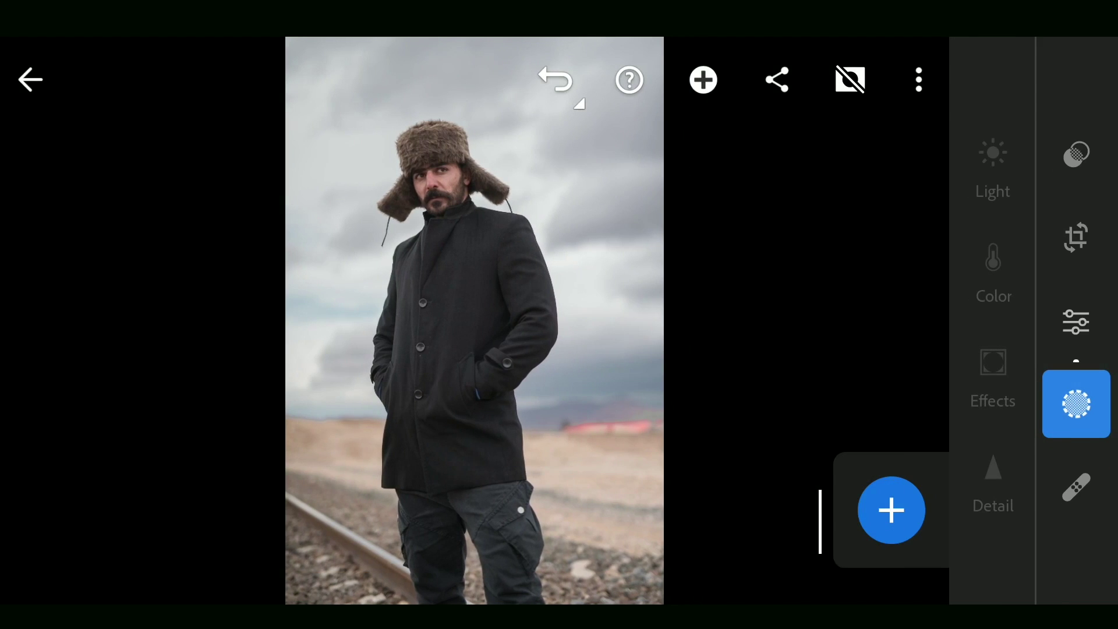
# Mask the man with Select Subject, add an inverted duplicate, and reselect the subject mask.
pyautogui.click(891, 510)
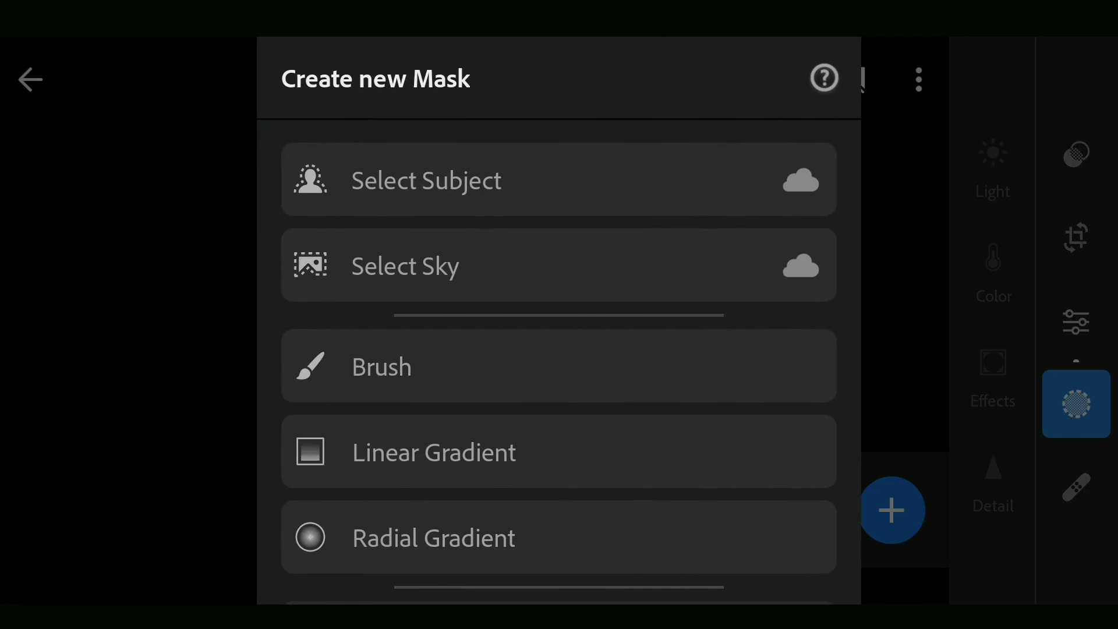
pyautogui.click(559, 180)
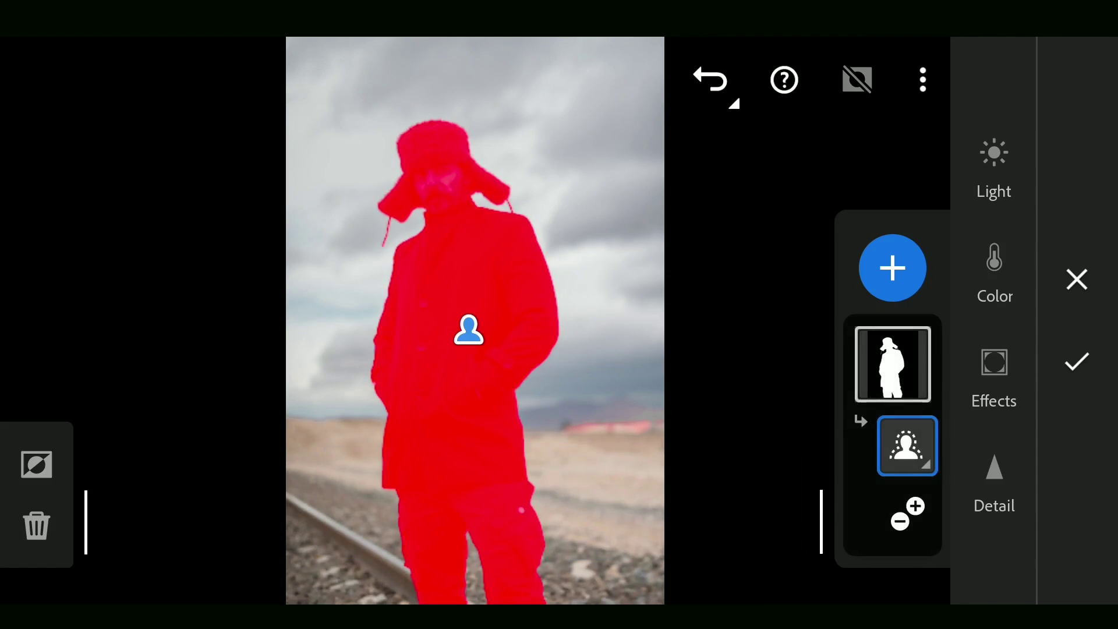
pyautogui.click(892, 365)
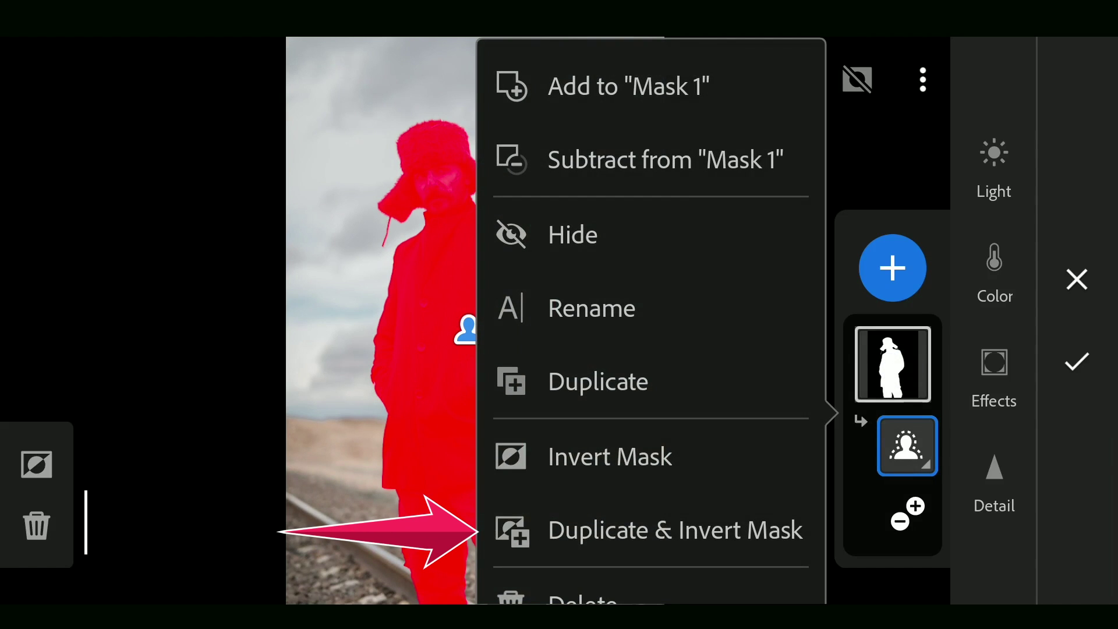
pyautogui.click(675, 531)
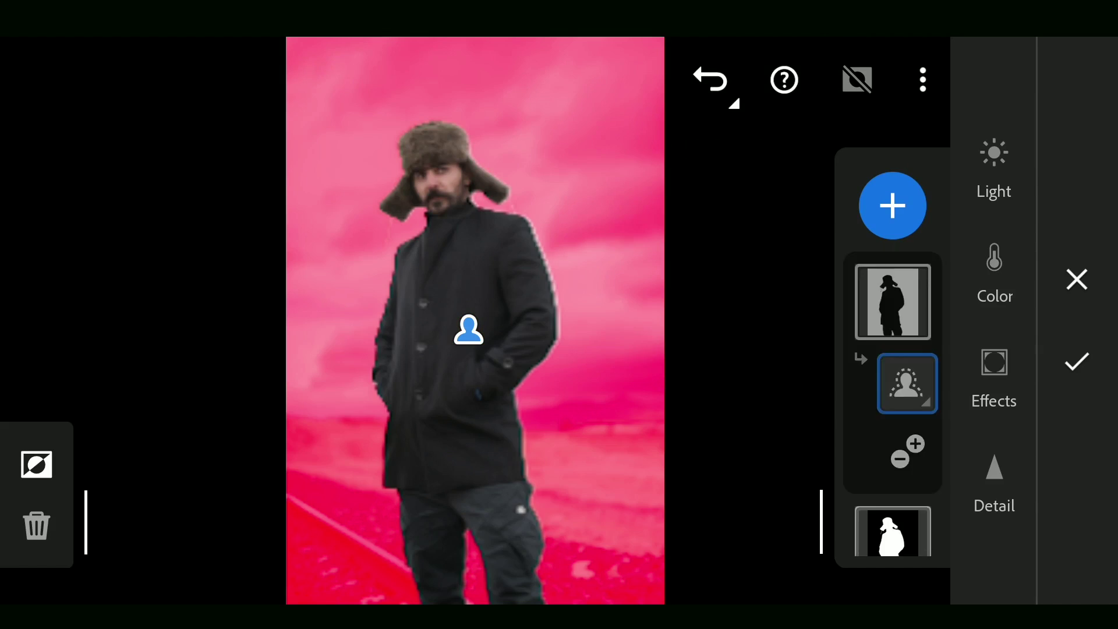
pyautogui.moveTo(918, 500)
pyautogui.mouseDown()
pyautogui.moveTo(919, 416)
pyautogui.moveTo(926, 489)
pyautogui.mouseUp()
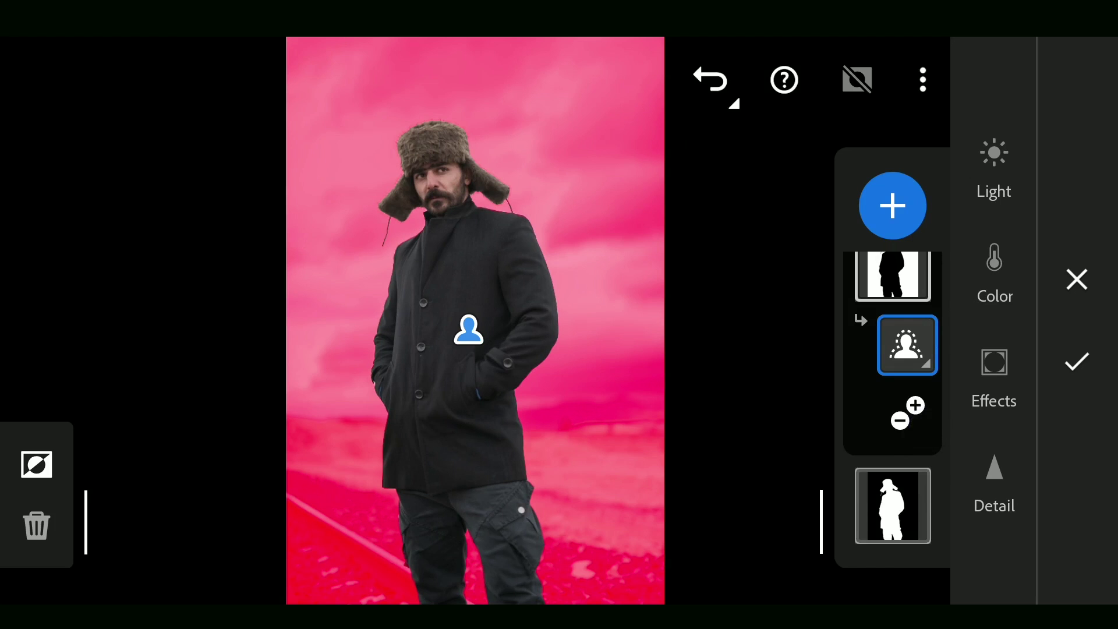
pyautogui.click(893, 505)
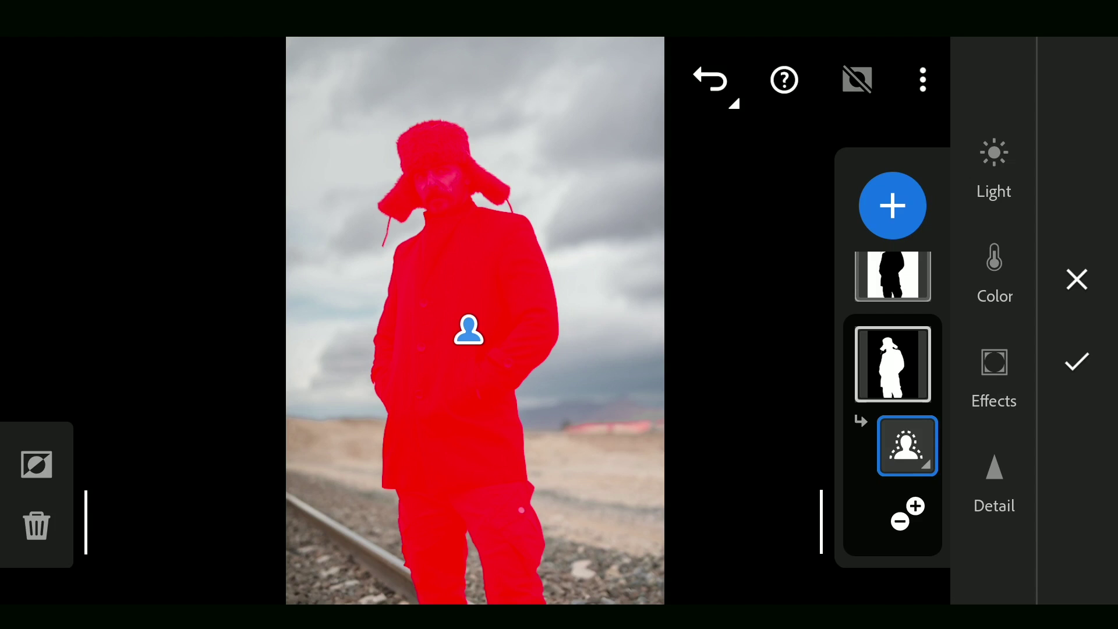
# Set Effects Clarity to +41 on the man's subject mask.
pyautogui.click(994, 375)
pyautogui.moveTo(755, 248); pyautogui.dragTo(852, 253)
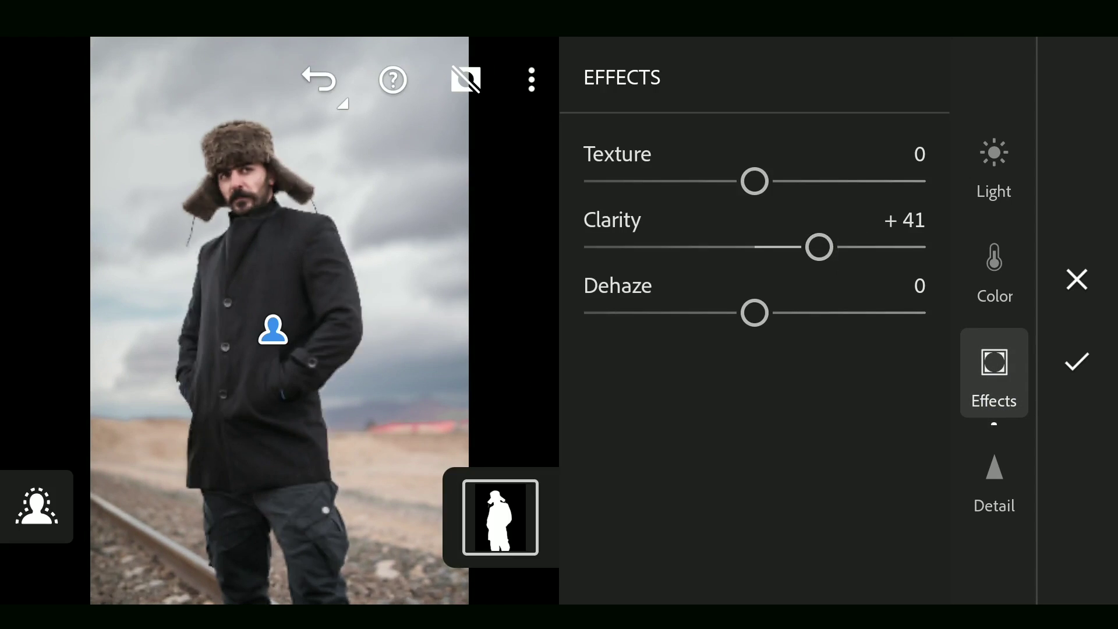
pyautogui.click(995, 370)
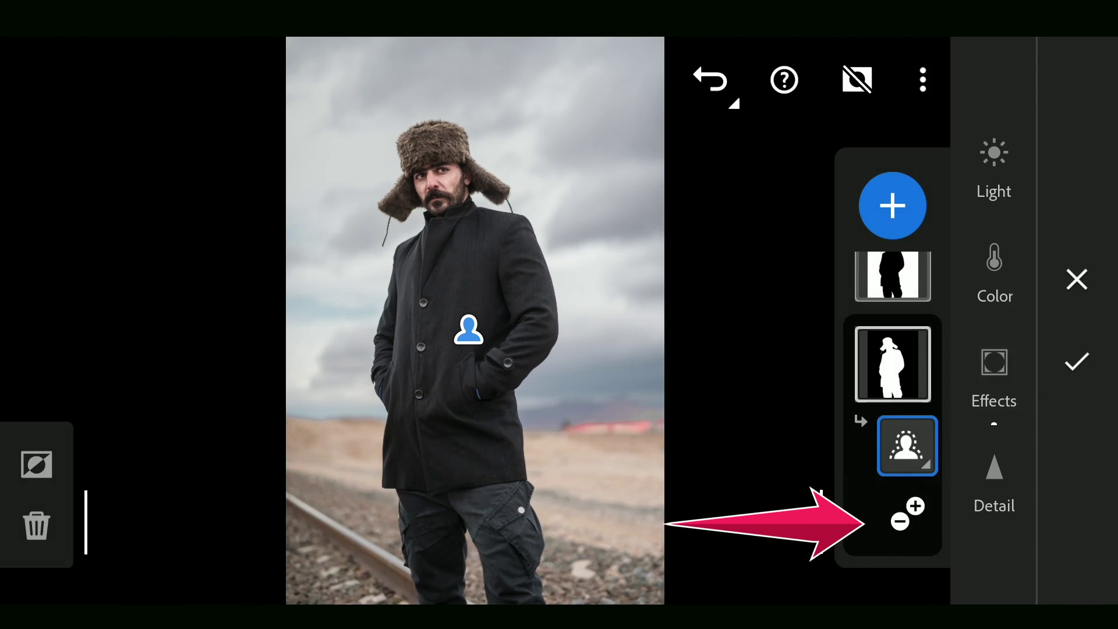
# Subtract a radial gradient from Mask 1, sized and centred over the man's face.
pyautogui.click(908, 516)
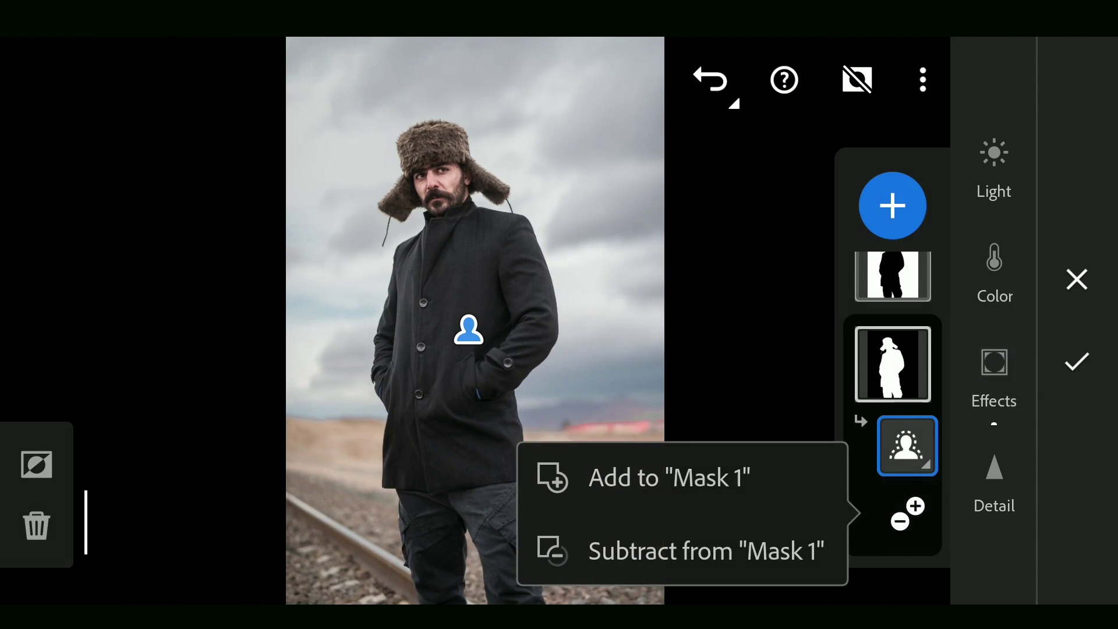
pyautogui.click(679, 551)
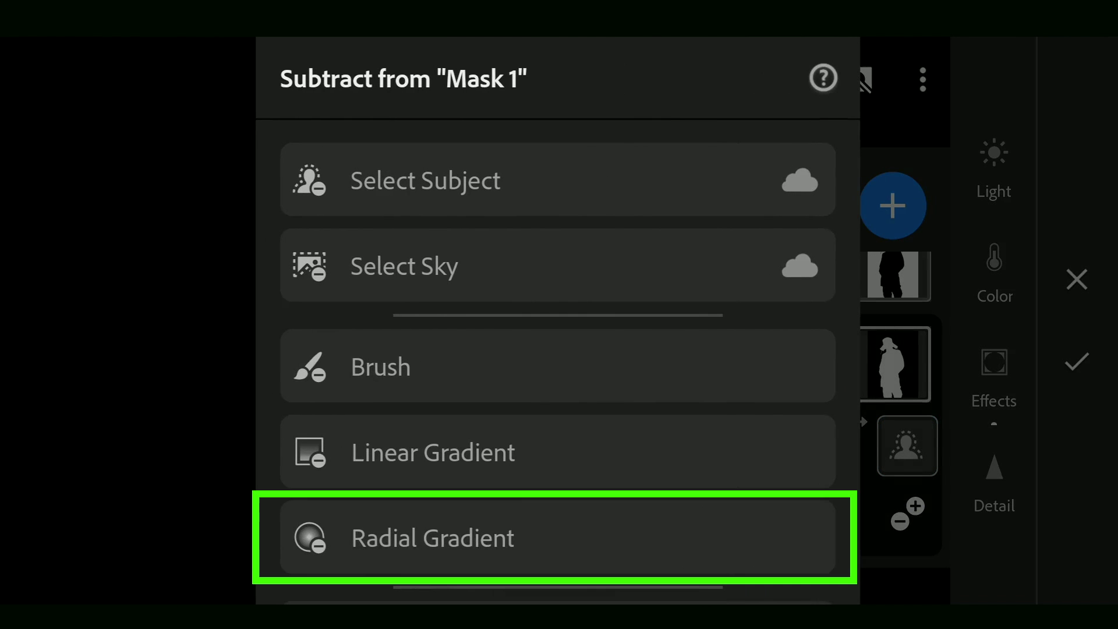
pyautogui.click(481, 534)
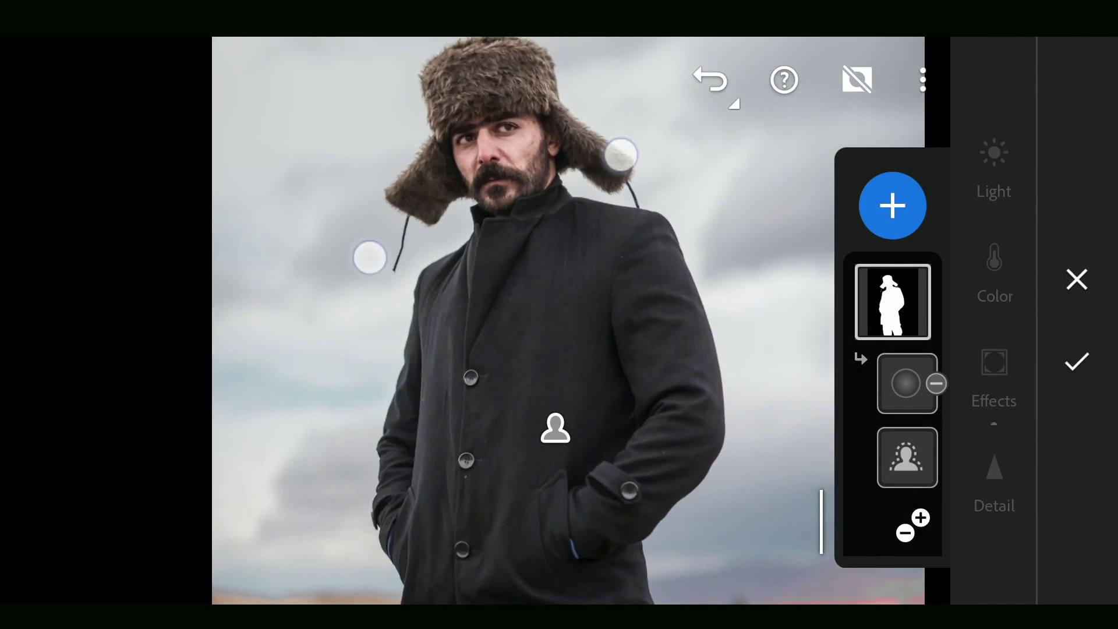
pyautogui.moveTo(382, 254); pyautogui.dragTo(288, 545)
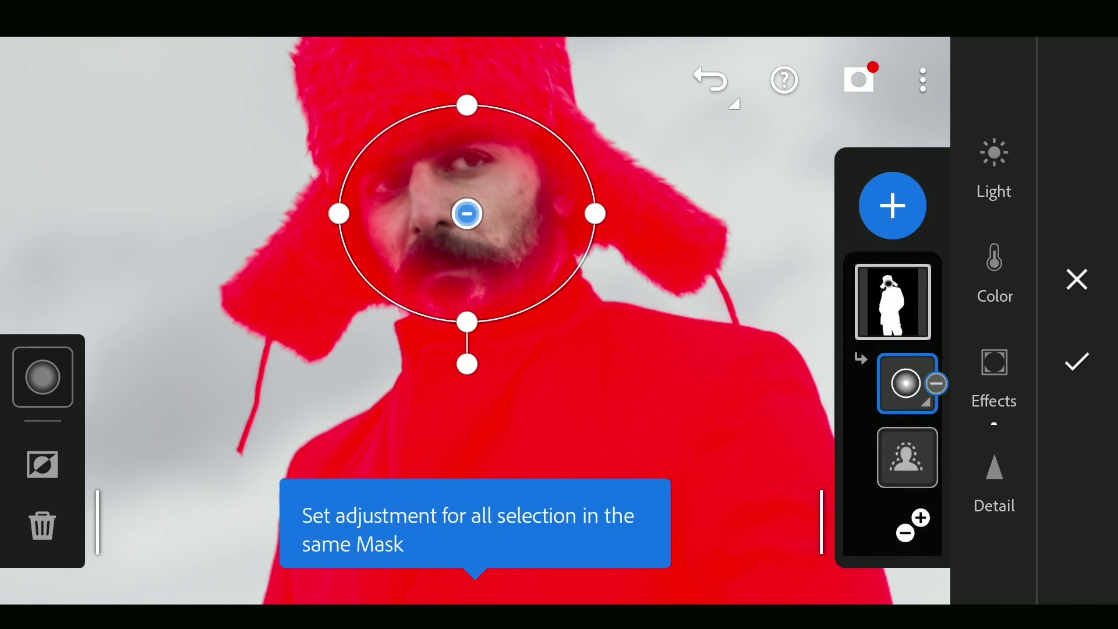
pyautogui.click(534, 396)
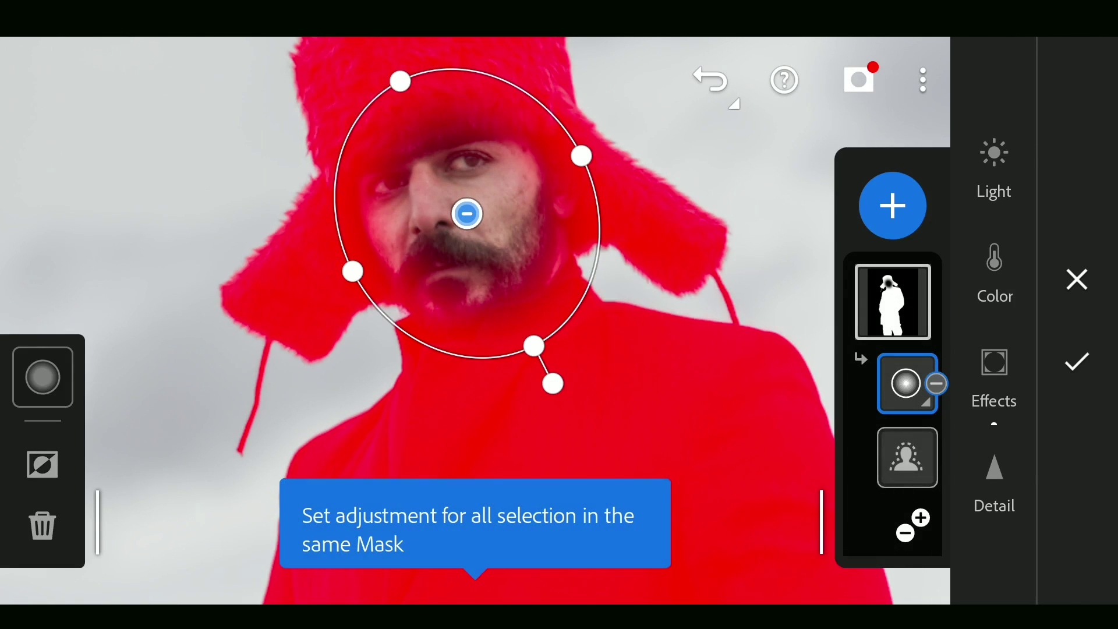
pyautogui.moveTo(397, 82); pyautogui.dragTo(376, 43)
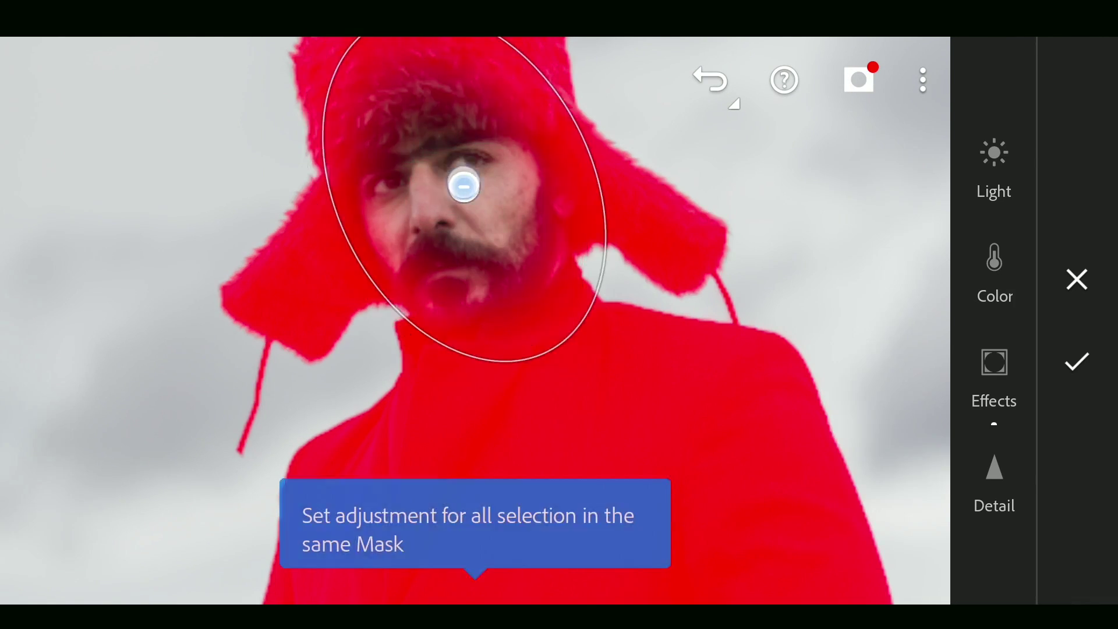
pyautogui.moveTo(352, 273); pyautogui.dragTo(317, 260)
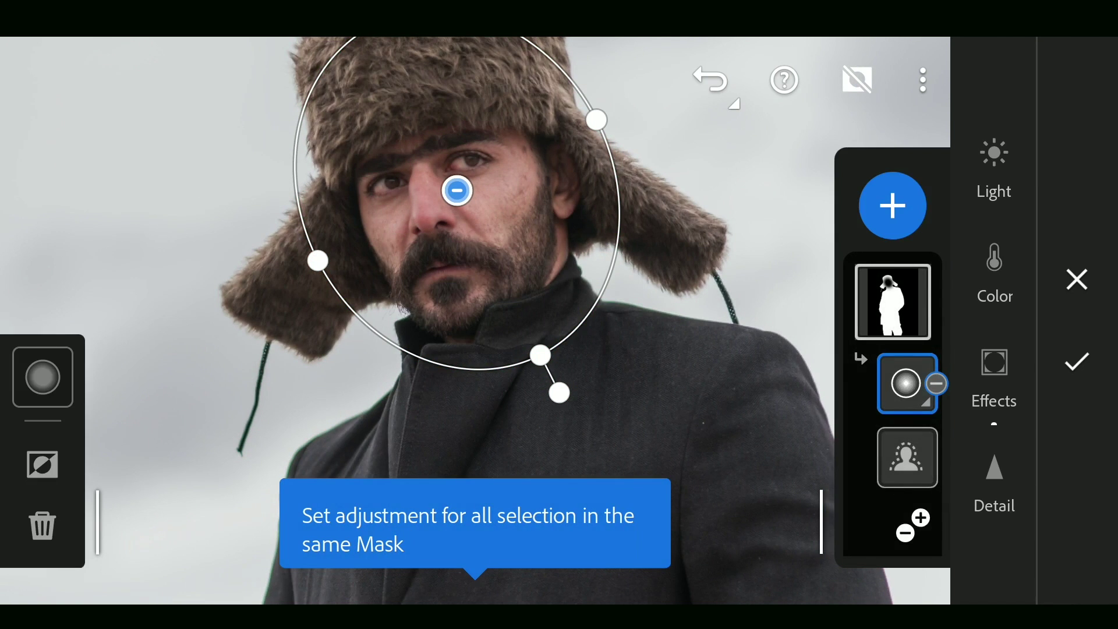
pyautogui.click(913, 304)
pyautogui.scroll(5, 507, 424)
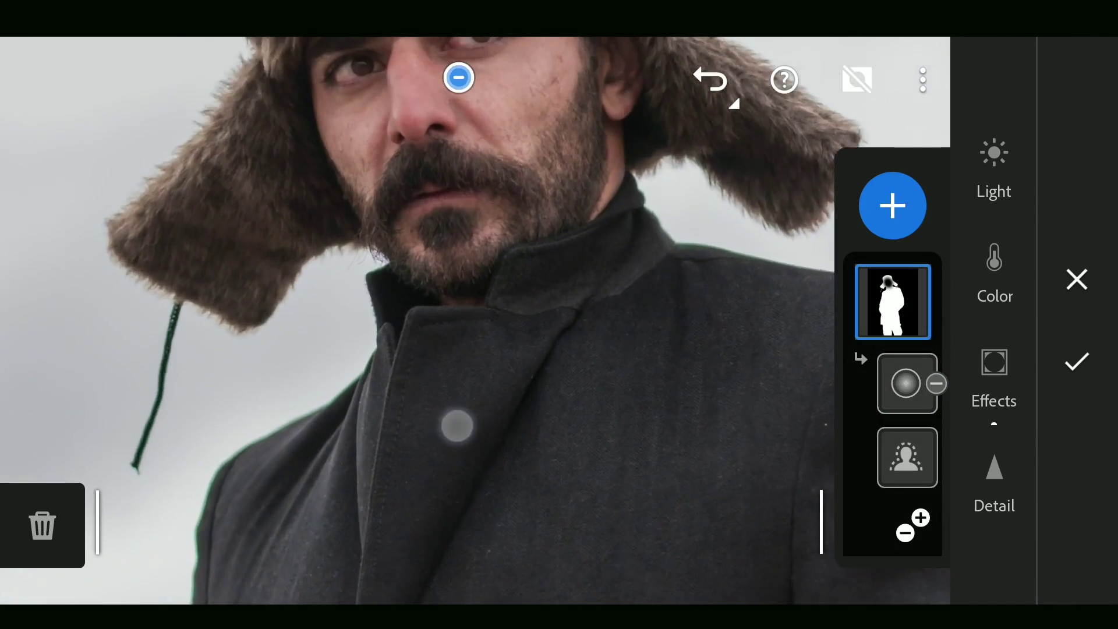
pyautogui.scroll(-5, 507, 424)
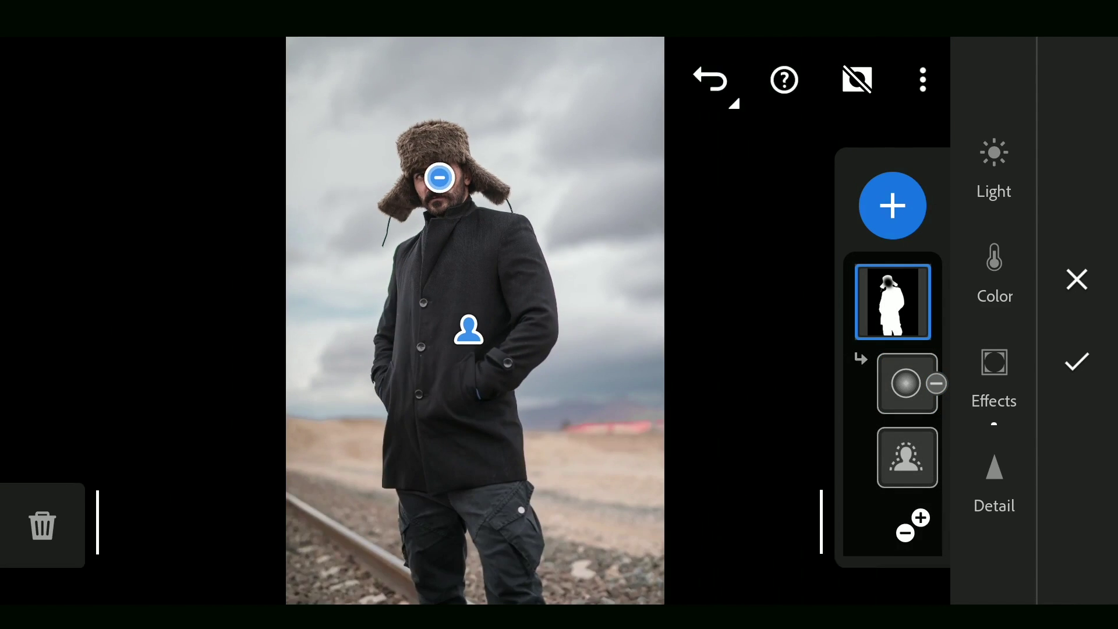
# Duplicate and invert the mask, then lower its Exposure to darken the background.
pyautogui.click(892, 205)
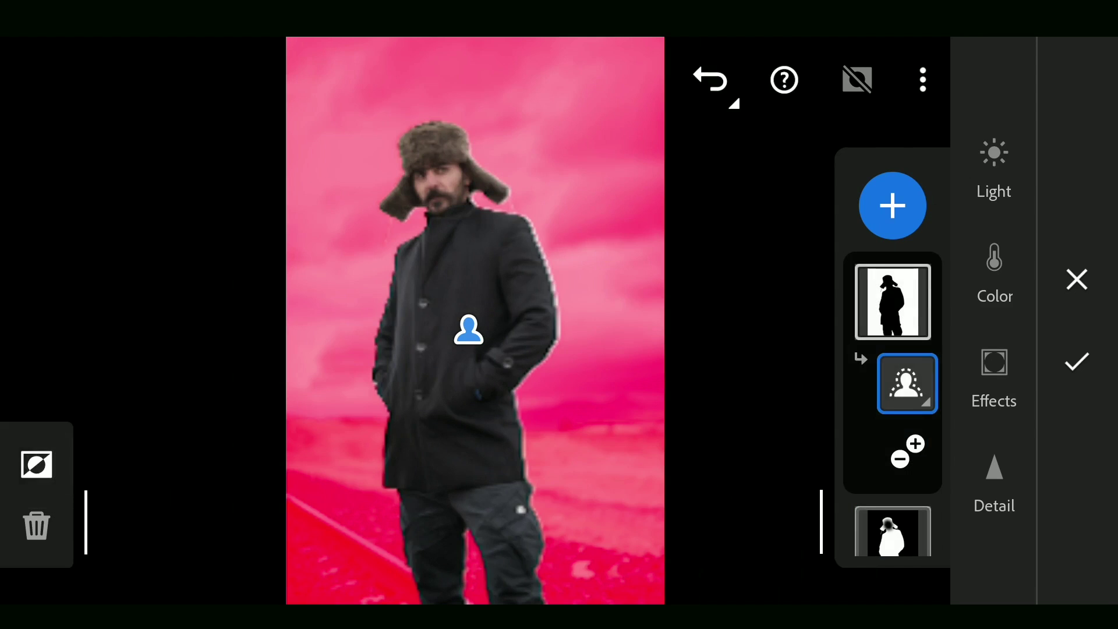
pyautogui.click(994, 166)
pyautogui.moveTo(761, 177); pyautogui.dragTo(720, 181)
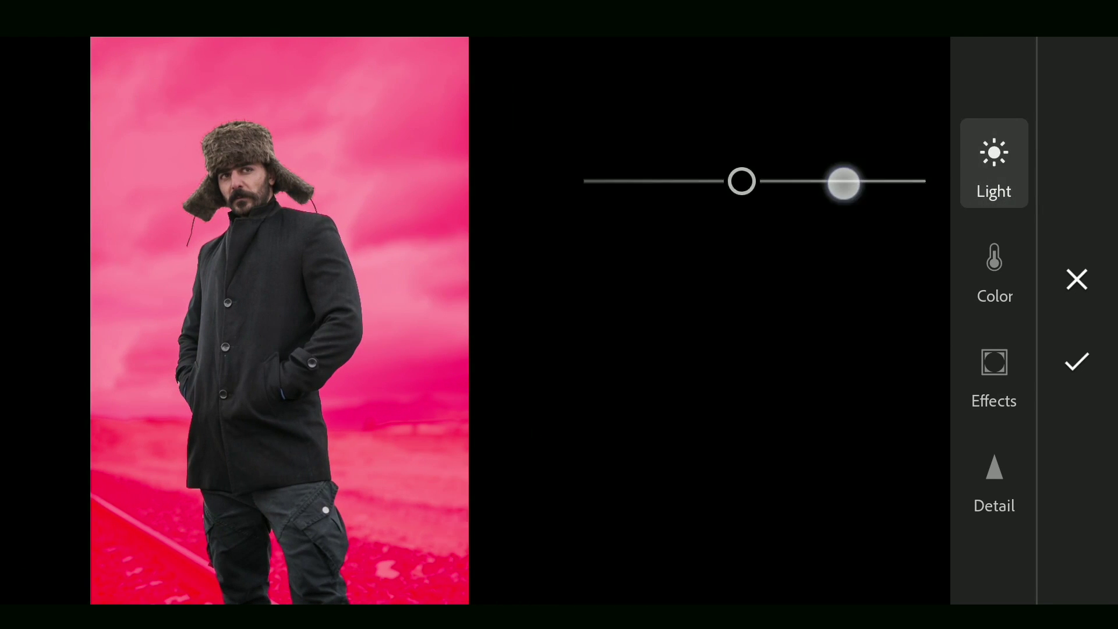
pyautogui.moveTo(825, 184); pyautogui.dragTo(785, 188)
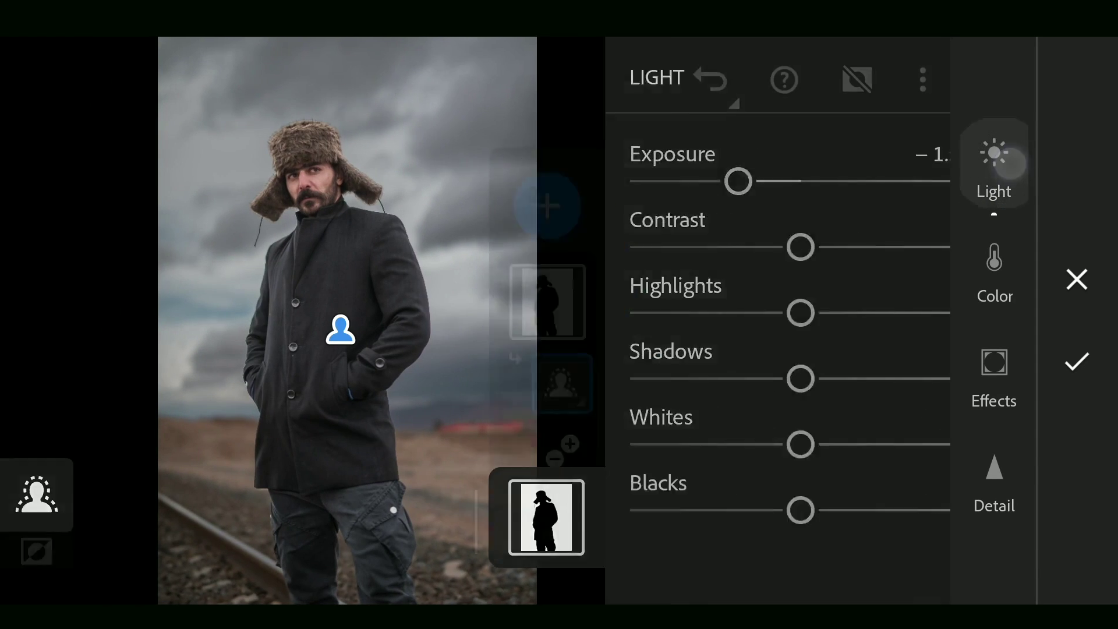
pyautogui.click(994, 166)
# Subtract a 100%-feathered, widened radial gradient on the horizon right of the man.
pyautogui.click(908, 452)
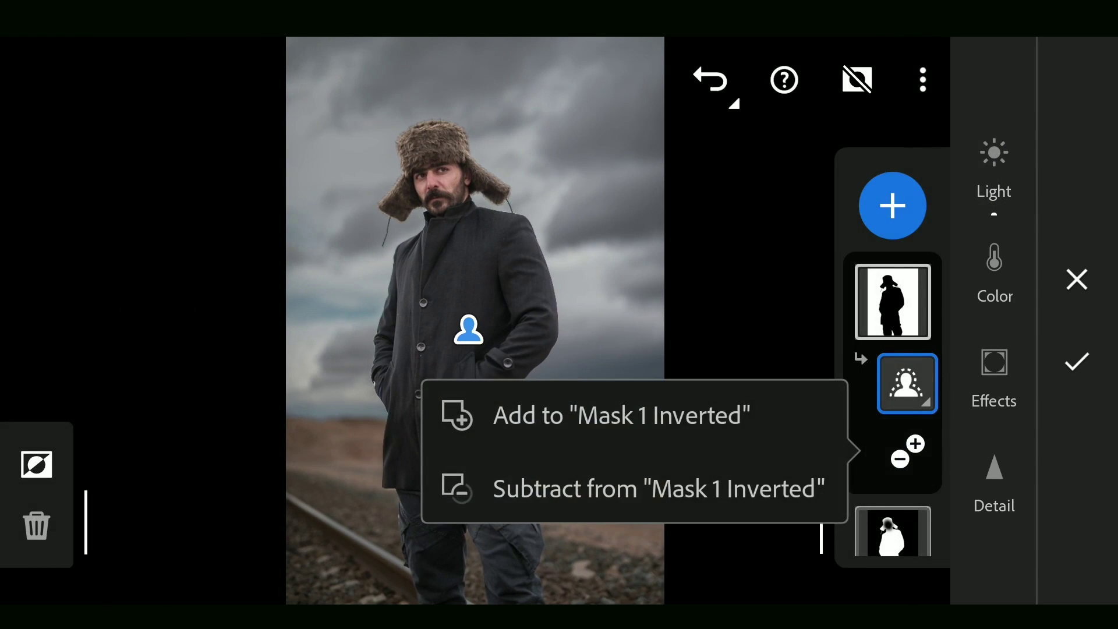
pyautogui.click(708, 485)
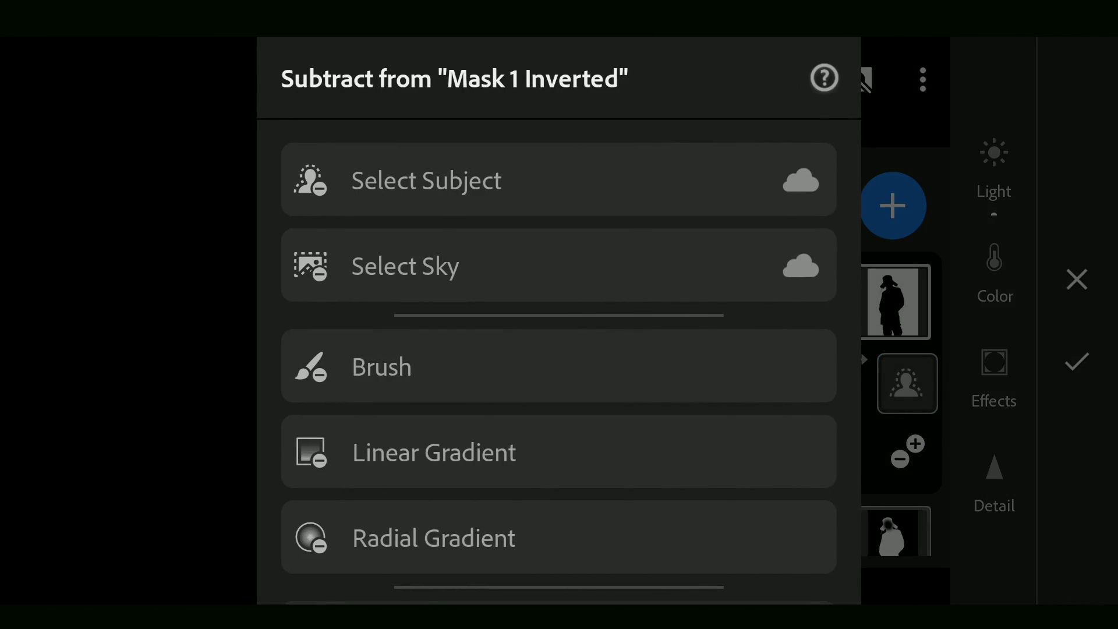
pyautogui.click(497, 528)
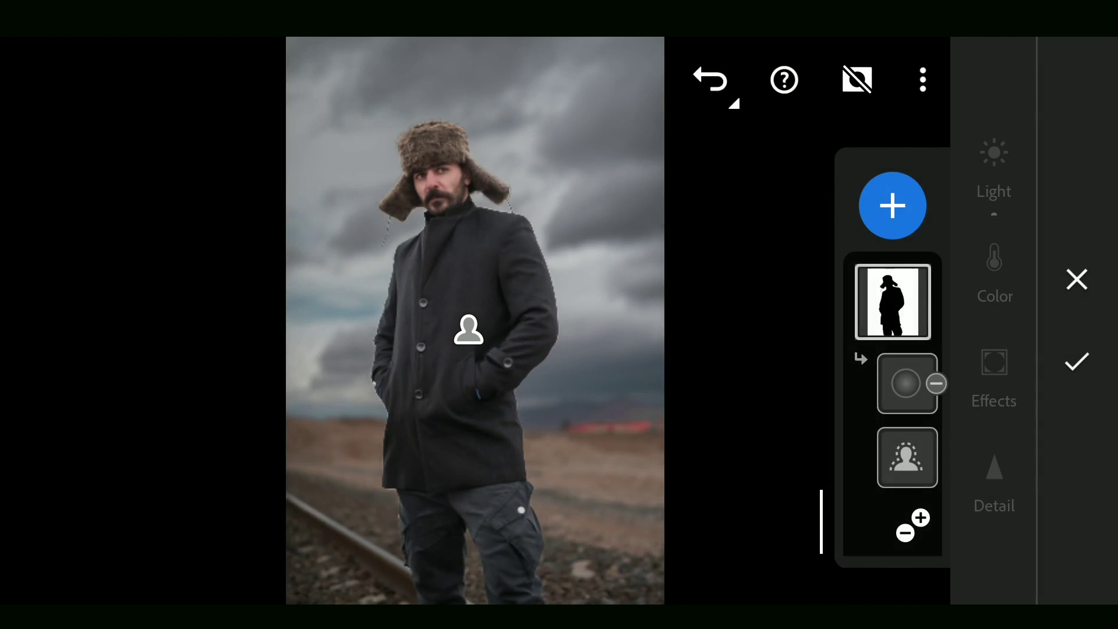
pyautogui.click(580, 414)
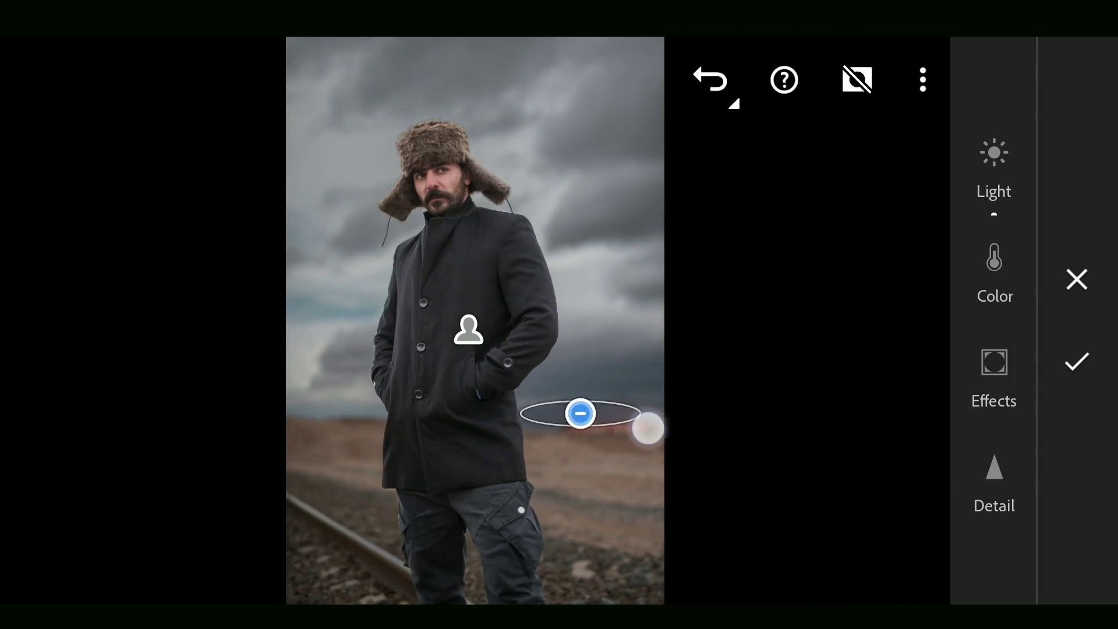
pyautogui.moveTo(647, 428); pyautogui.dragTo(685, 458)
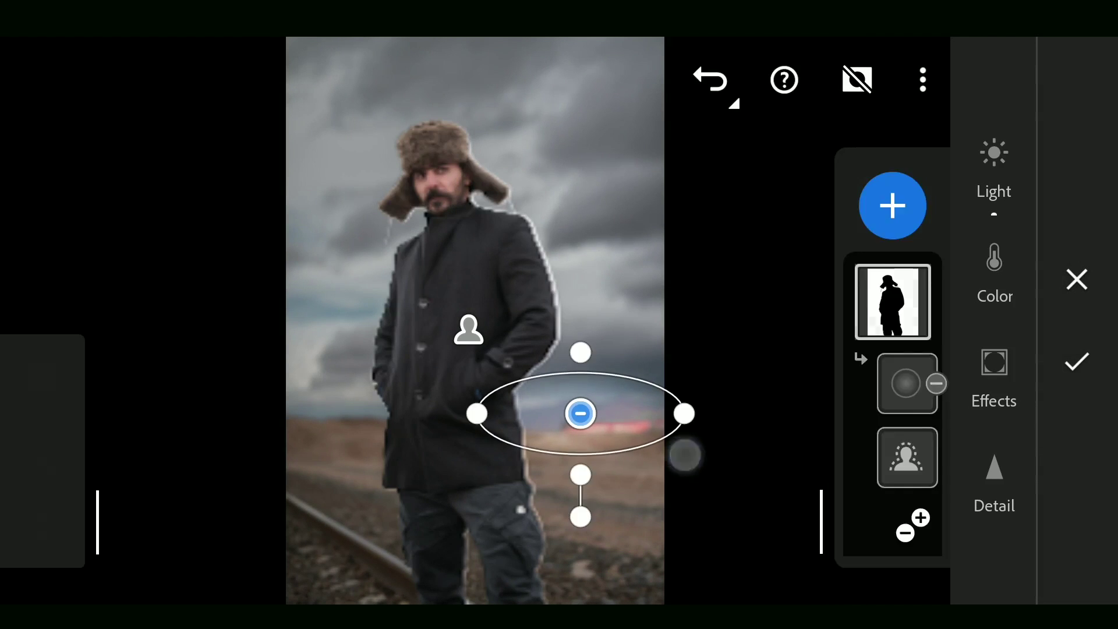
pyautogui.click(43, 378)
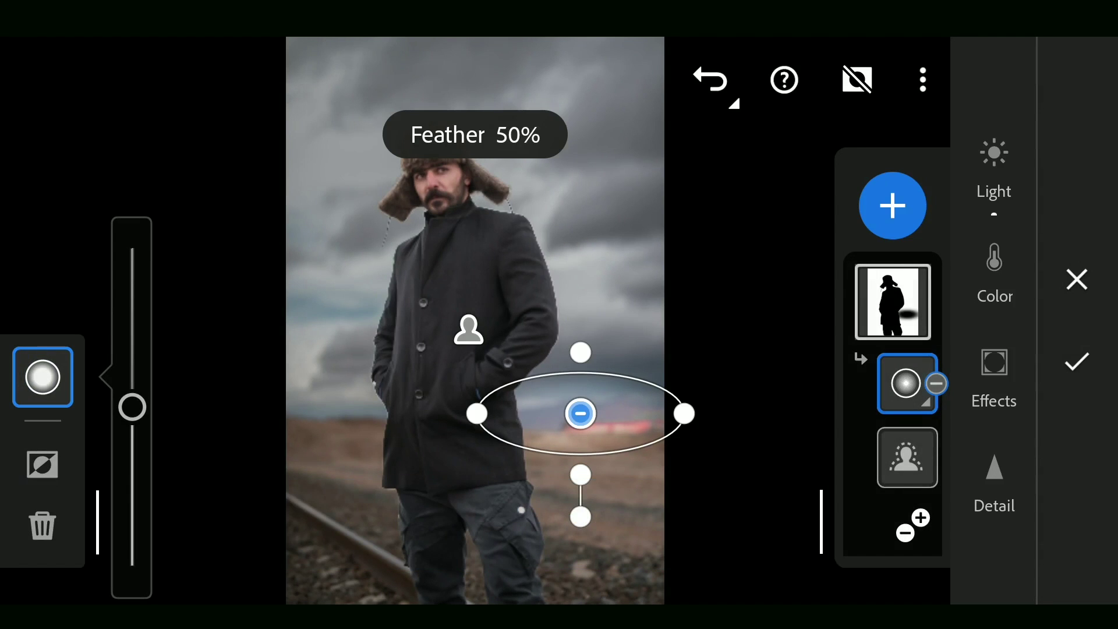
pyautogui.moveTo(132, 407); pyautogui.dragTo(132, 262)
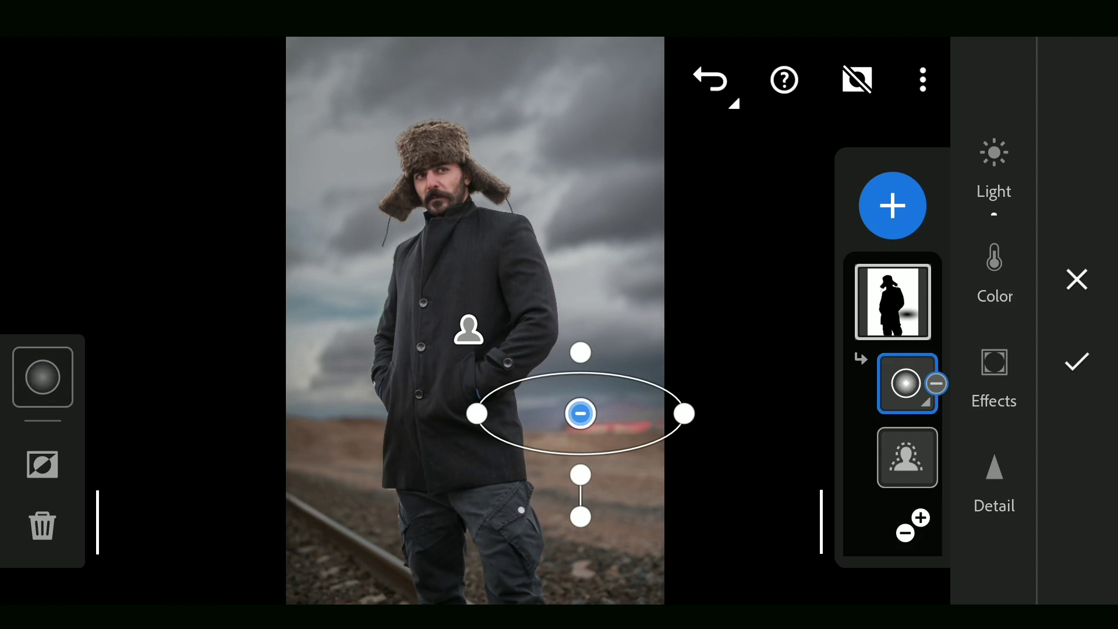
pyautogui.moveTo(684, 414); pyautogui.dragTo(744, 418)
# Duplicate the subtracting oval and move the copy to the horizon's left side.
pyautogui.click(906, 383)
pyautogui.click(388, 568)
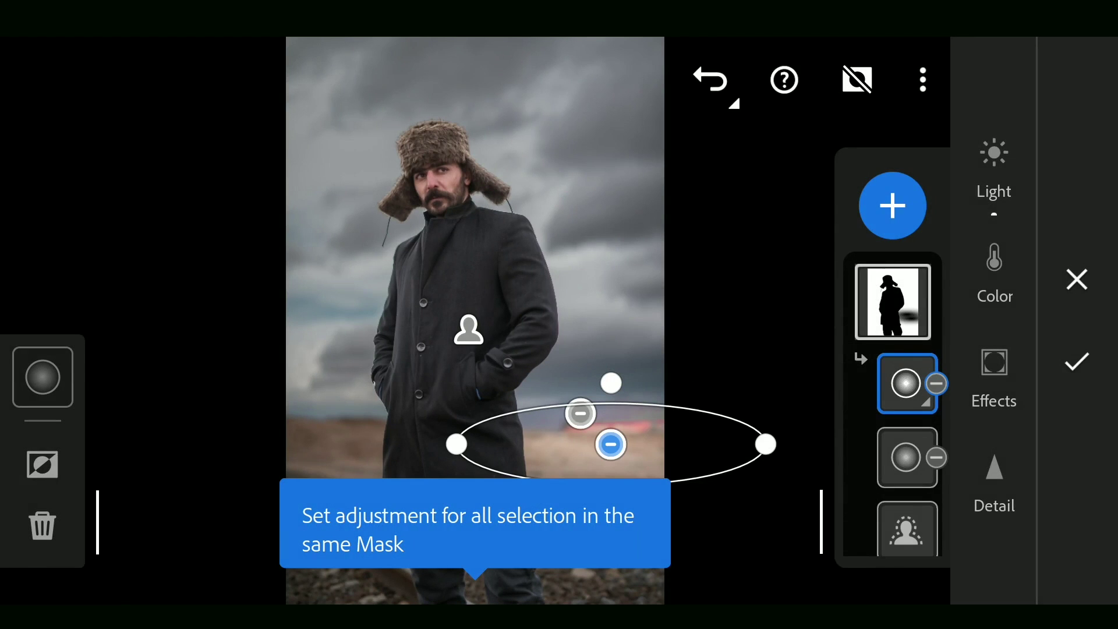
pyautogui.moveTo(611, 445); pyautogui.dragTo(345, 408)
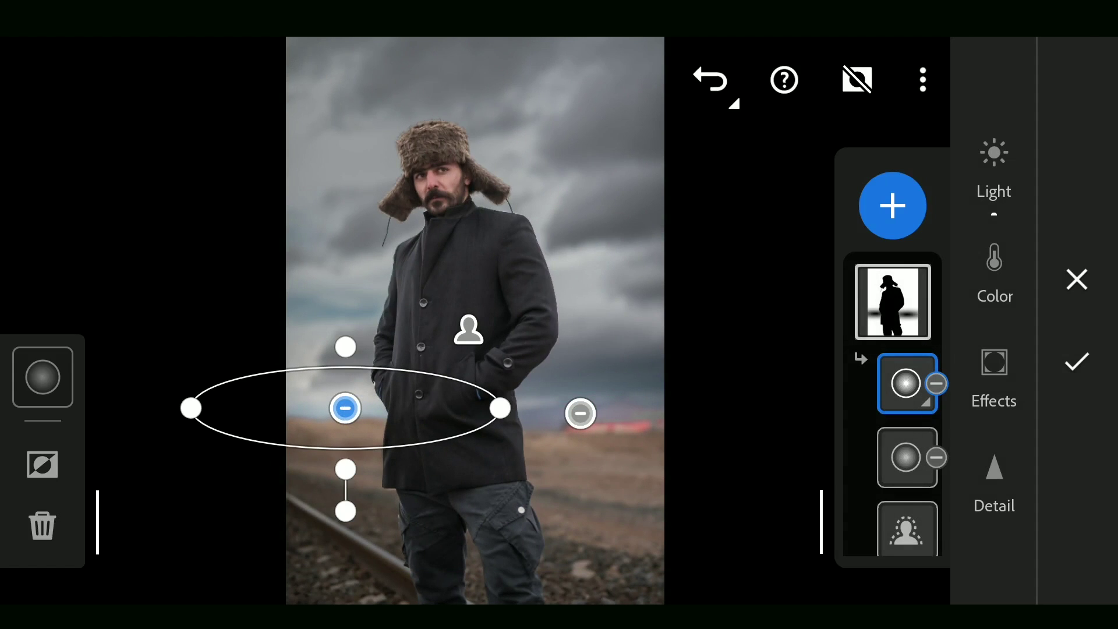
# Create an inverted Select Subject mask and lower its Exposure.
pyautogui.click(893, 205)
pyautogui.click(554, 145)
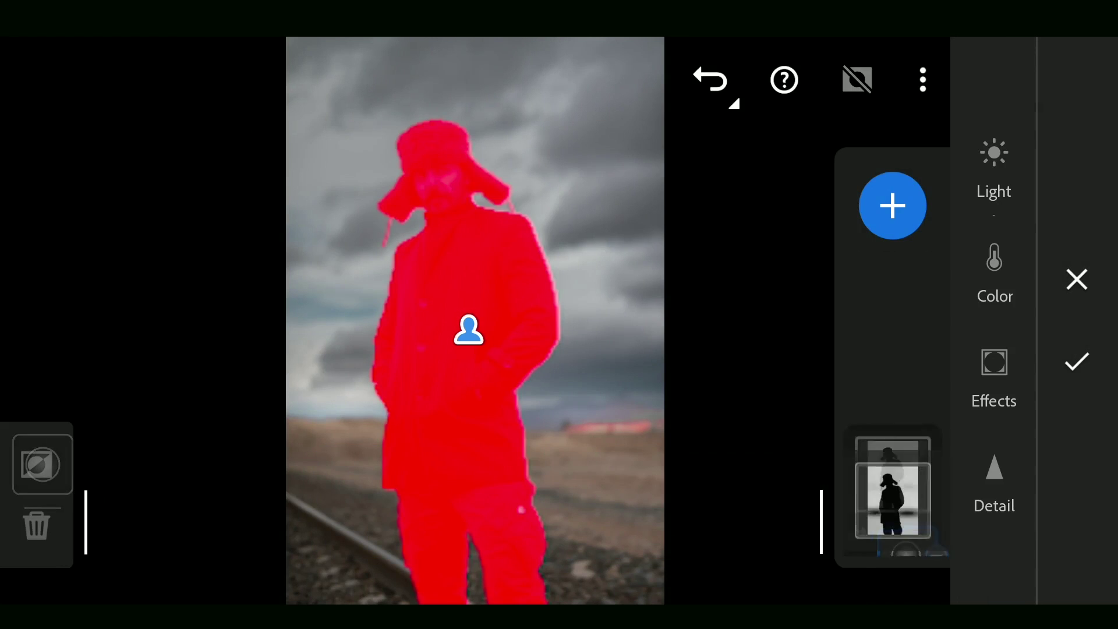
pyautogui.click(893, 303)
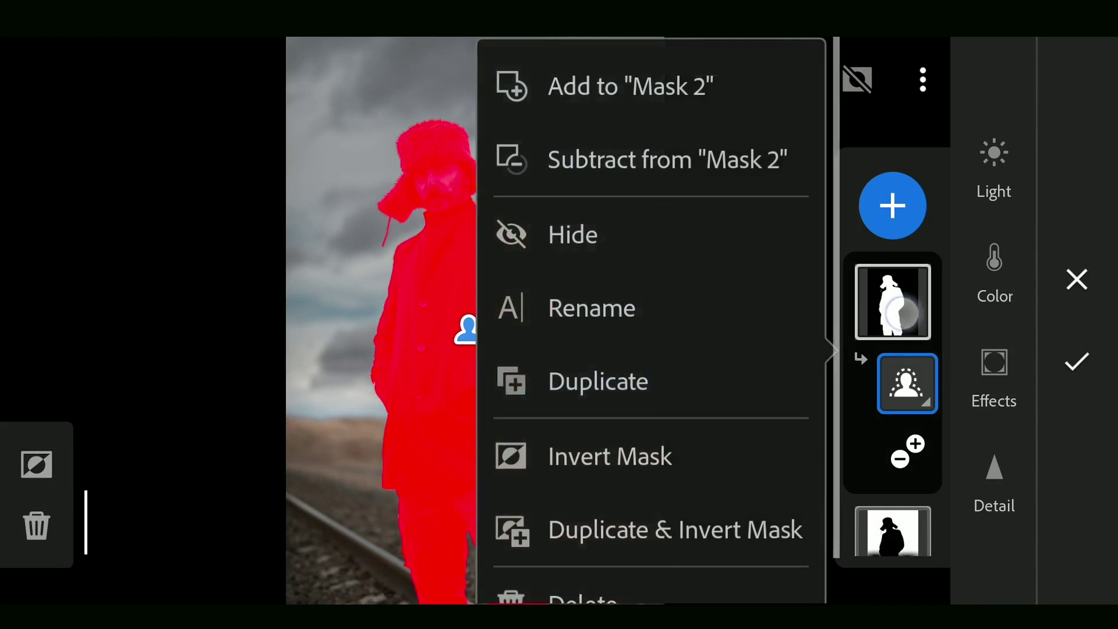
pyautogui.click(610, 457)
pyautogui.click(994, 166)
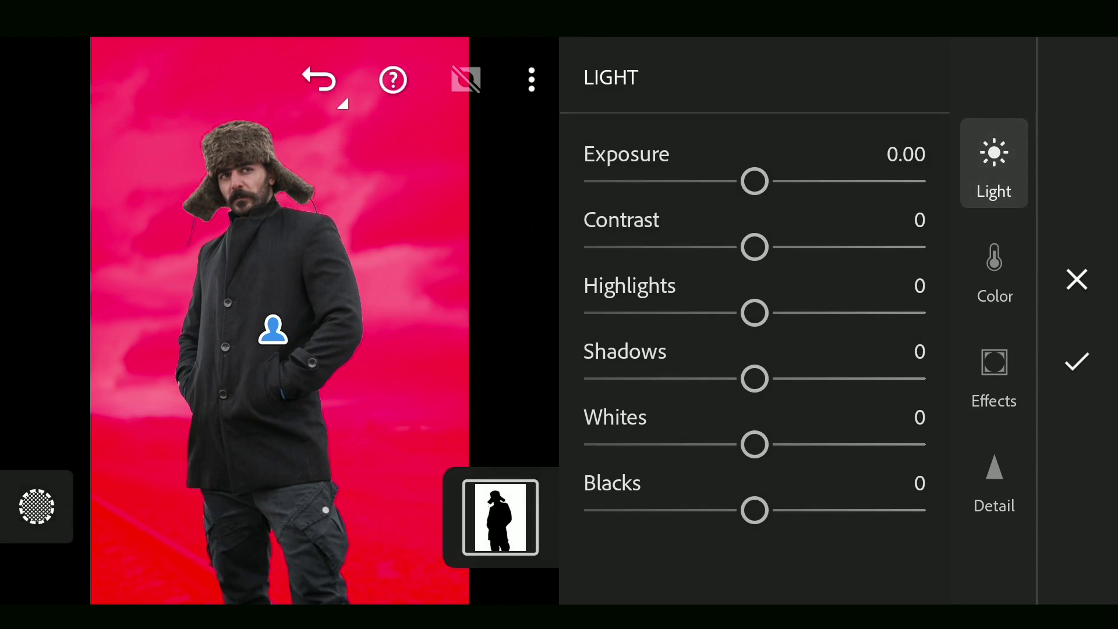
pyautogui.moveTo(755, 181); pyautogui.dragTo(701, 181)
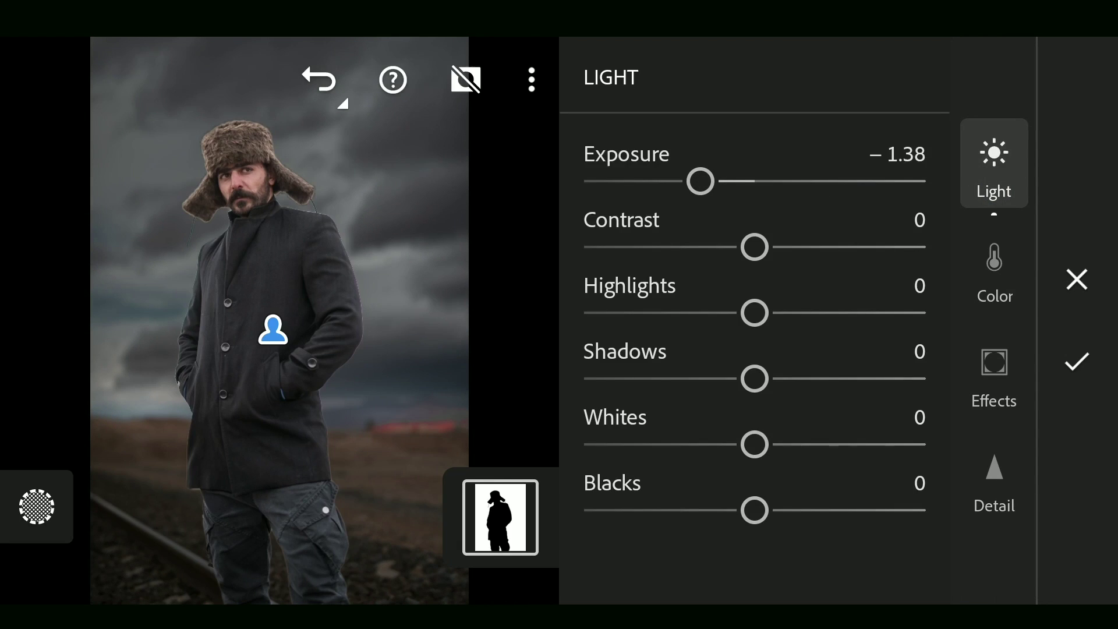
pyautogui.click(994, 166)
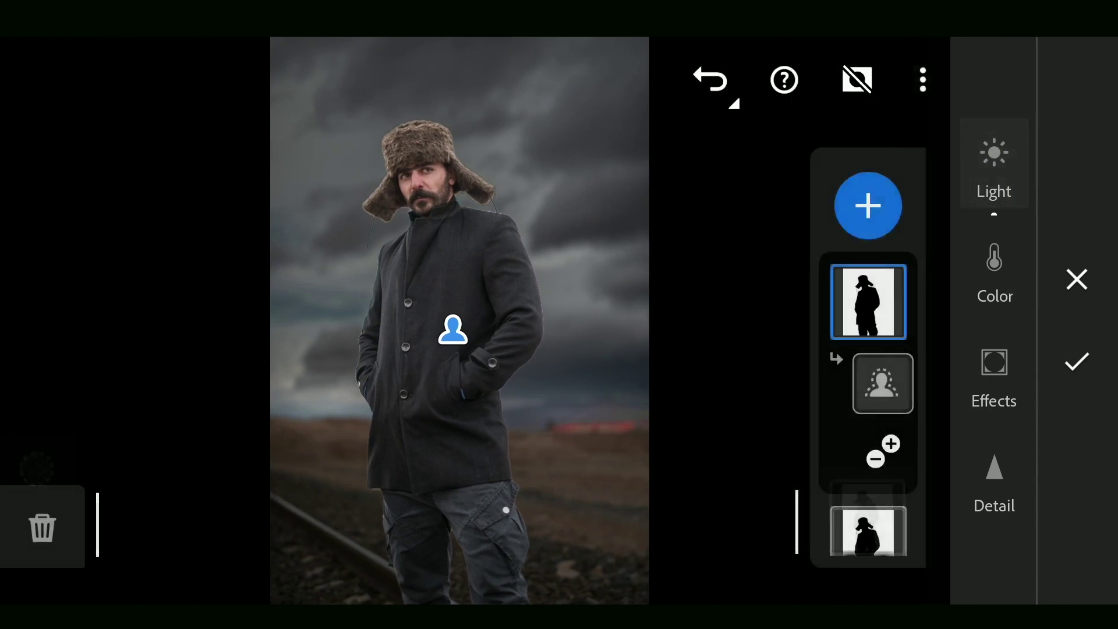
# Subtract a linear gradient over the ground from Mask 2.
pyautogui.click(909, 452)
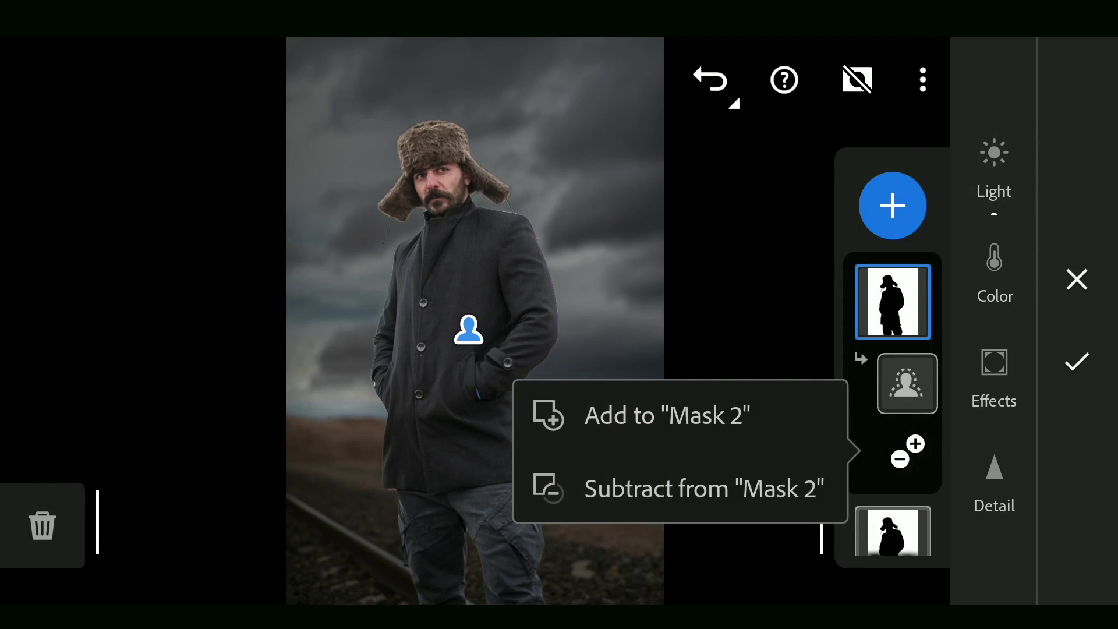
pyautogui.click(703, 489)
pyautogui.click(394, 179)
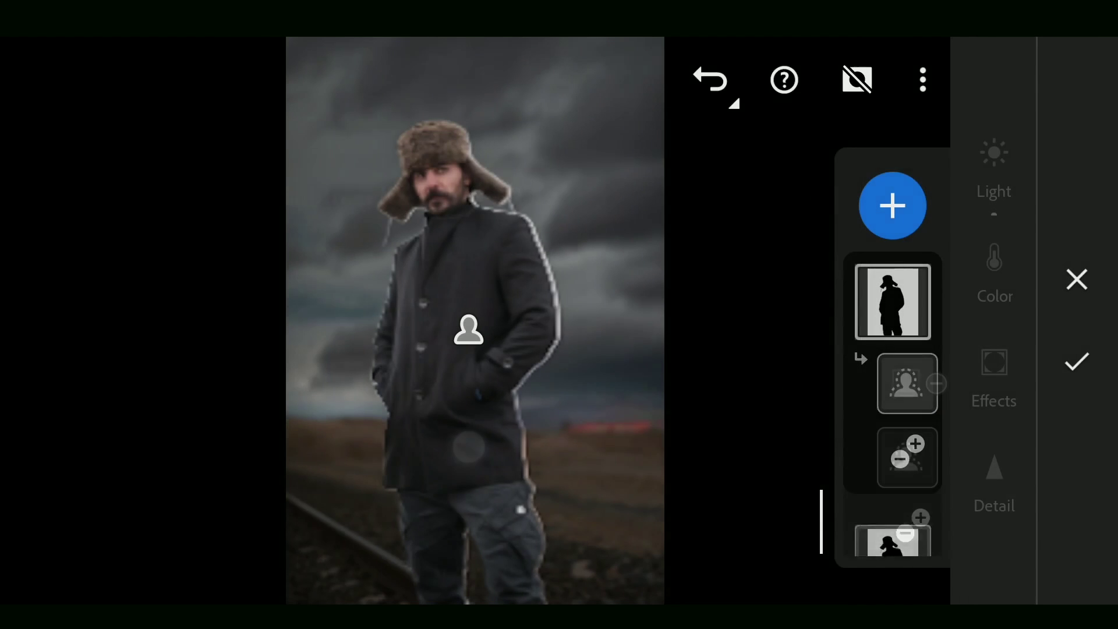
pyautogui.moveTo(587, 475)
pyautogui.mouseDown()
pyautogui.moveTo(579, 280)
pyautogui.moveTo(569, 306)
pyautogui.mouseUp()
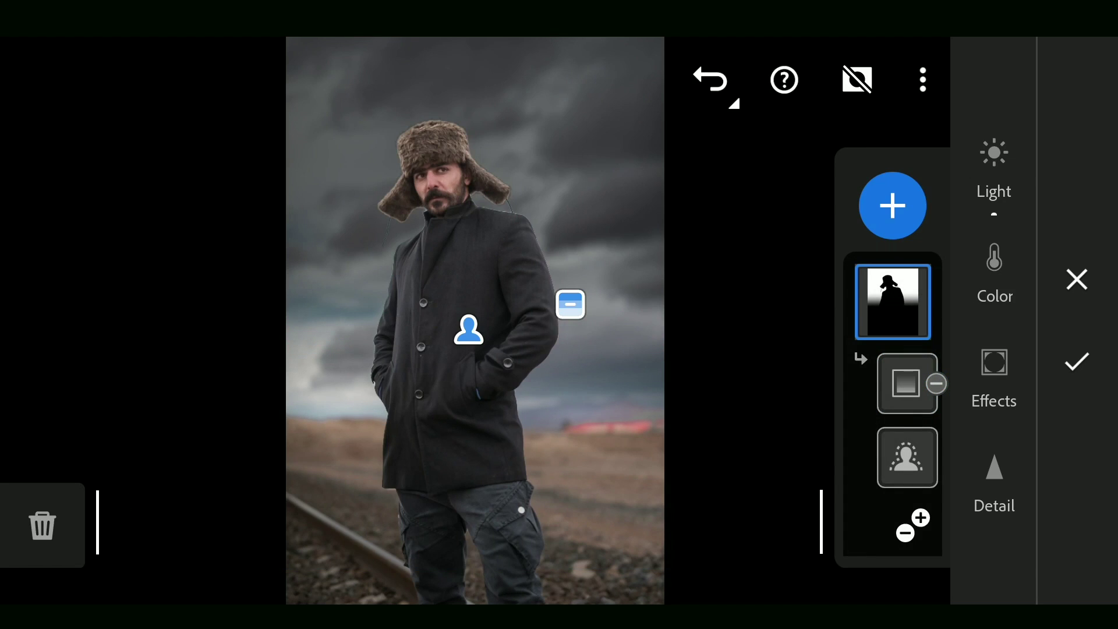
# Add a radial gradient mask right of the man on the horizon and duplicate it leftward.
pyautogui.click(892, 207)
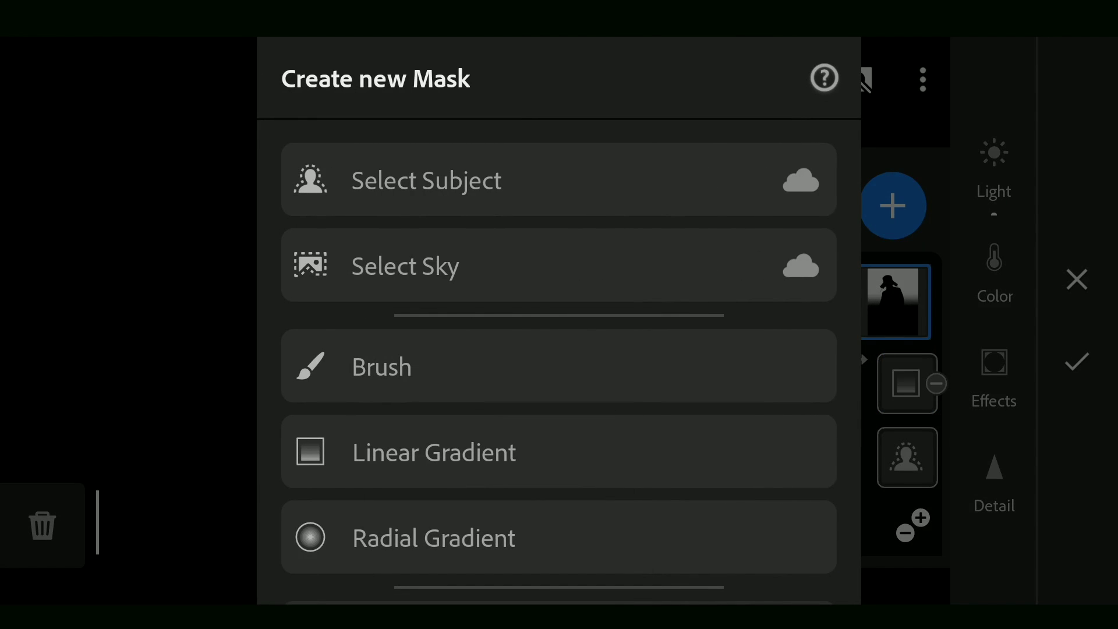
pyautogui.click(532, 535)
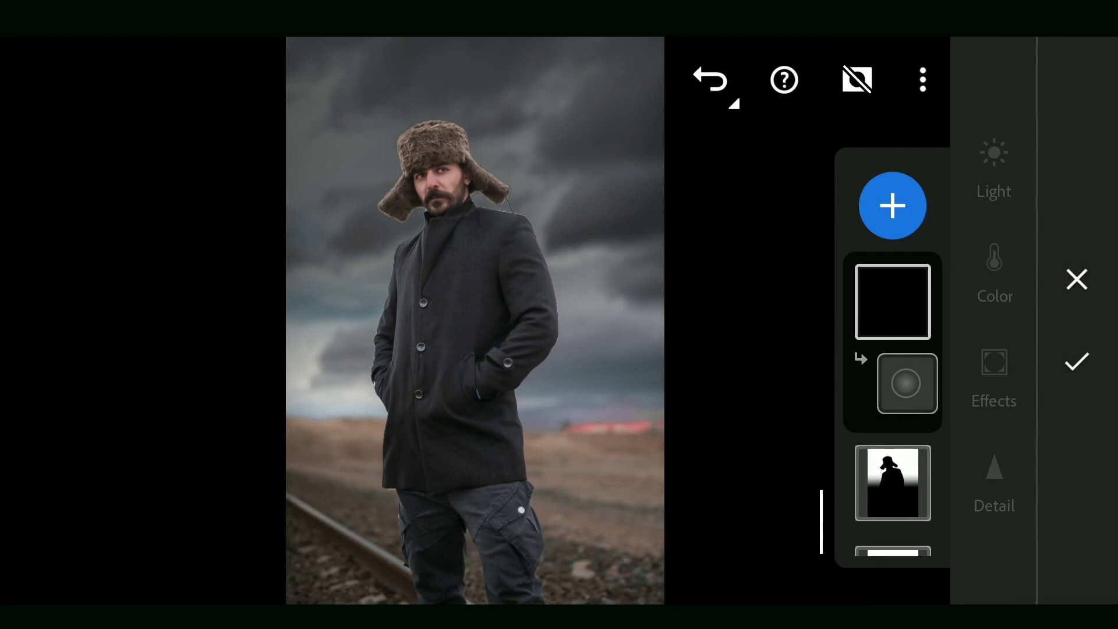
pyautogui.moveTo(568, 404); pyautogui.dragTo(699, 437)
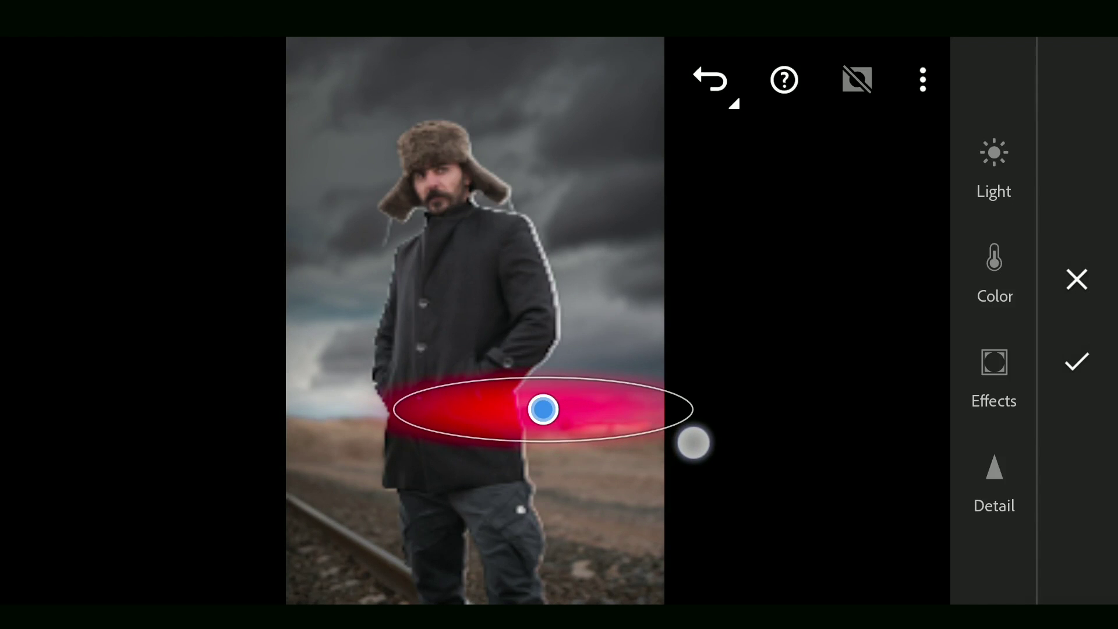
pyautogui.click(568, 405)
pyautogui.click(906, 382)
pyautogui.click(386, 567)
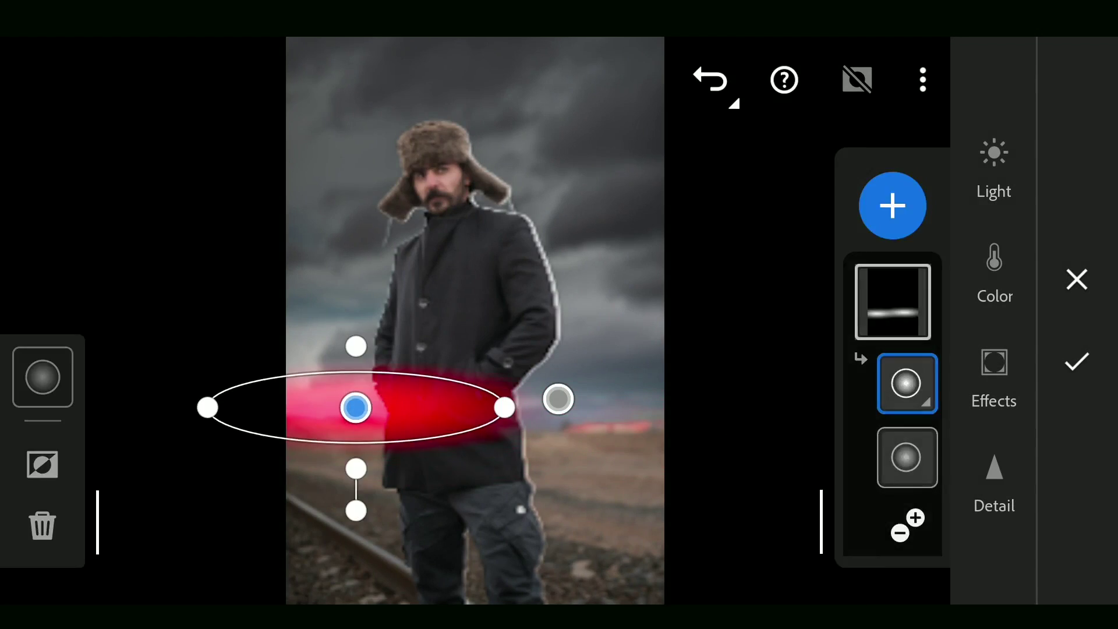
pyautogui.moveTo(359, 406)
pyautogui.mouseDown()
pyautogui.moveTo(332, 405)
pyautogui.moveTo(559, 401)
pyautogui.mouseUp()
pyautogui.click(893, 301)
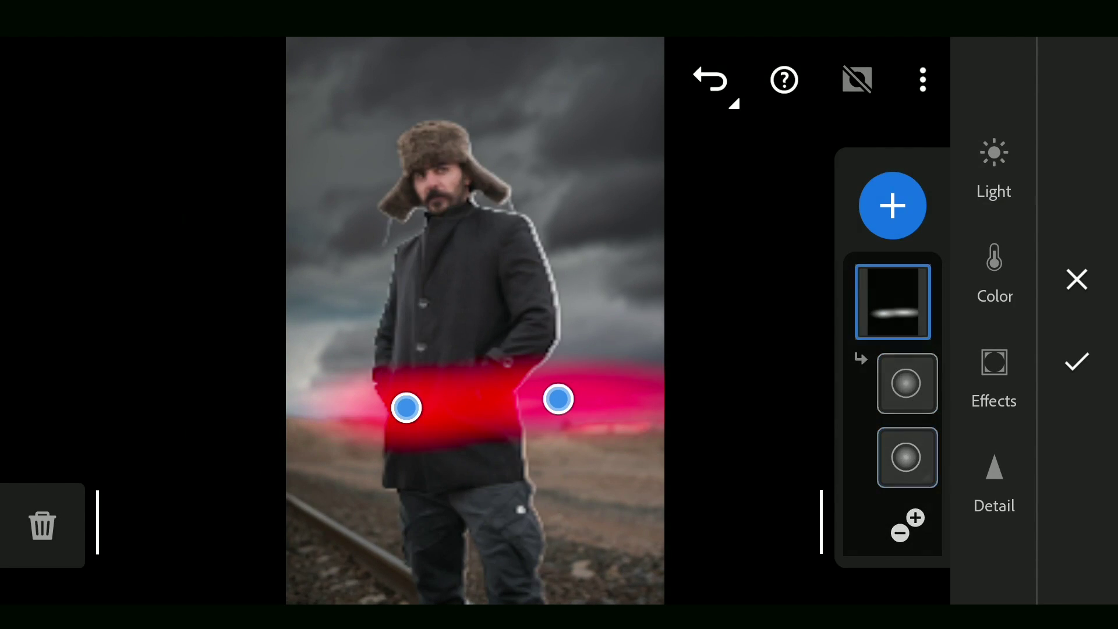
# Raise Highlights to +34 and Whites, and lower Shadows and Blacks in the horizon mask.
pyautogui.click(994, 166)
pyautogui.moveTo(754, 314)
pyautogui.mouseDown()
pyautogui.moveTo(839, 312)
pyautogui.moveTo(807, 312)
pyautogui.mouseUp()
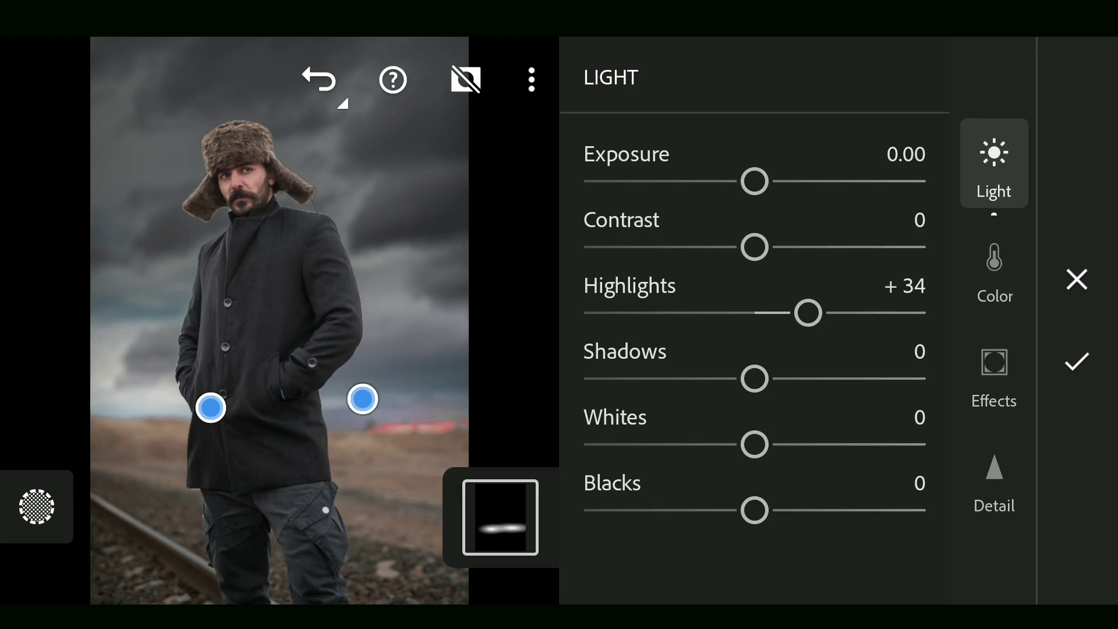
pyautogui.moveTo(753, 444); pyautogui.dragTo(841, 445)
pyautogui.moveTo(751, 379); pyautogui.dragTo(735, 378)
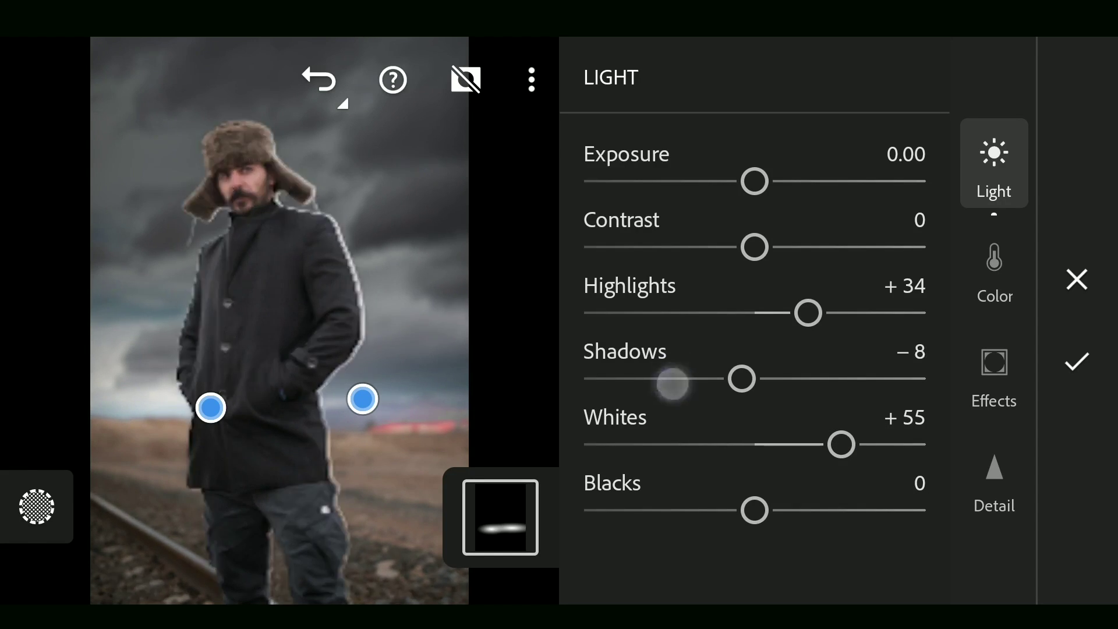
pyautogui.moveTo(865, 511)
pyautogui.mouseDown()
pyautogui.moveTo(836, 512)
pyautogui.moveTo(849, 512)
pyautogui.mouseUp()
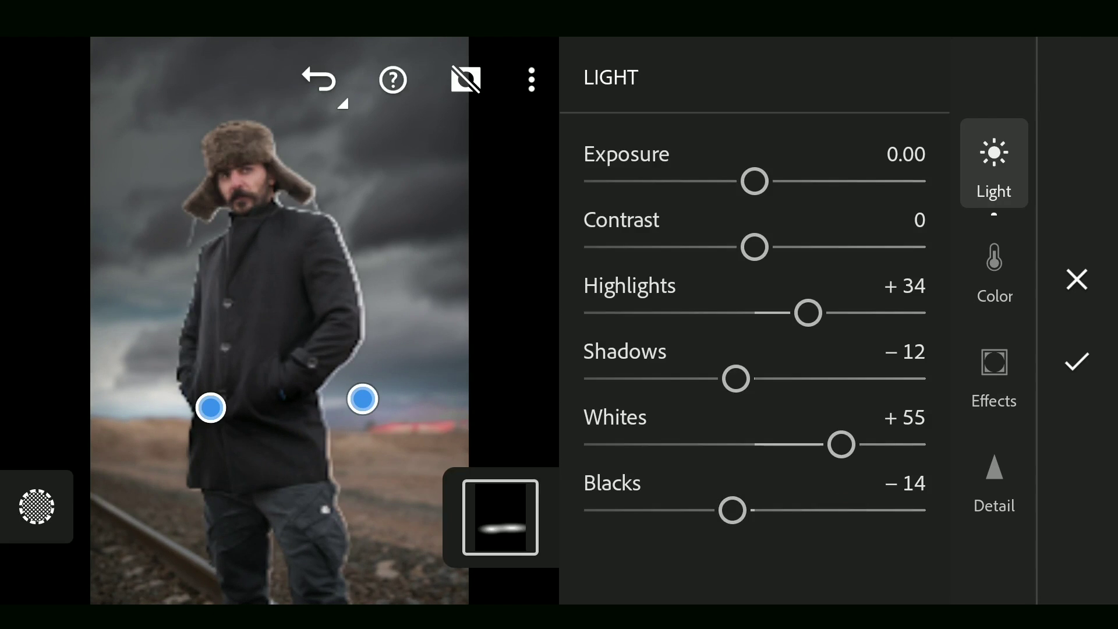
# Warm the mask to Temp +20, tint it yellow (H 44, S 65), and set Dehaze -13.
pyautogui.click(994, 275)
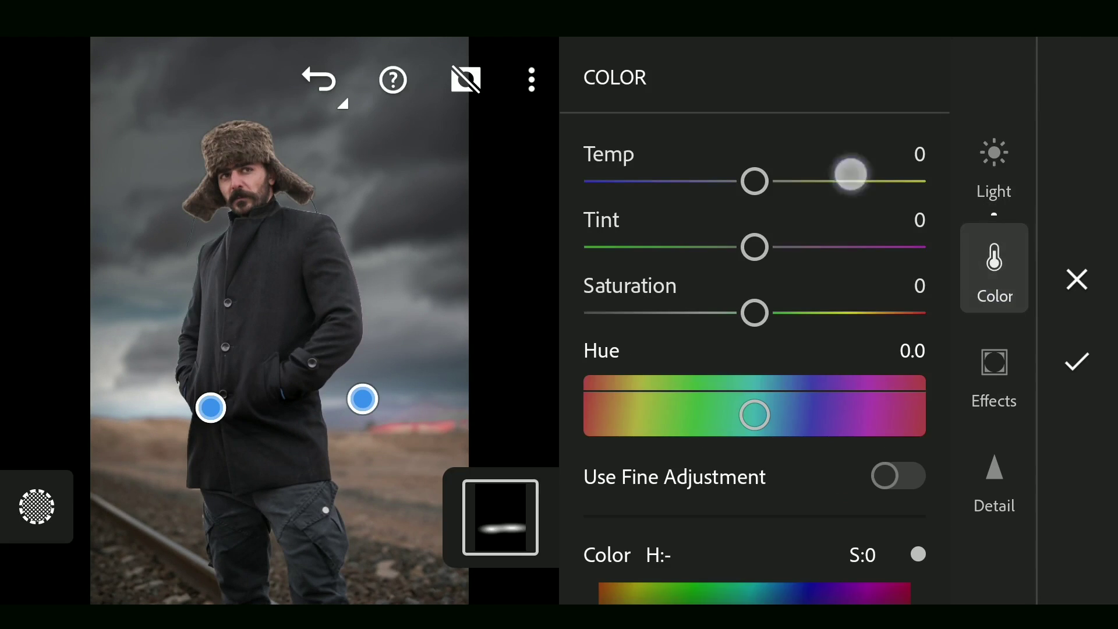
pyautogui.moveTo(852, 180); pyautogui.dragTo(865, 181)
pyautogui.moveTo(763, 183)
pyautogui.mouseDown()
pyautogui.moveTo(811, 192)
pyautogui.moveTo(802, 199)
pyautogui.mouseUp()
pyautogui.scroll(-1, 751, 349)
pyautogui.moveTo(603, 560); pyautogui.dragTo(614, 552)
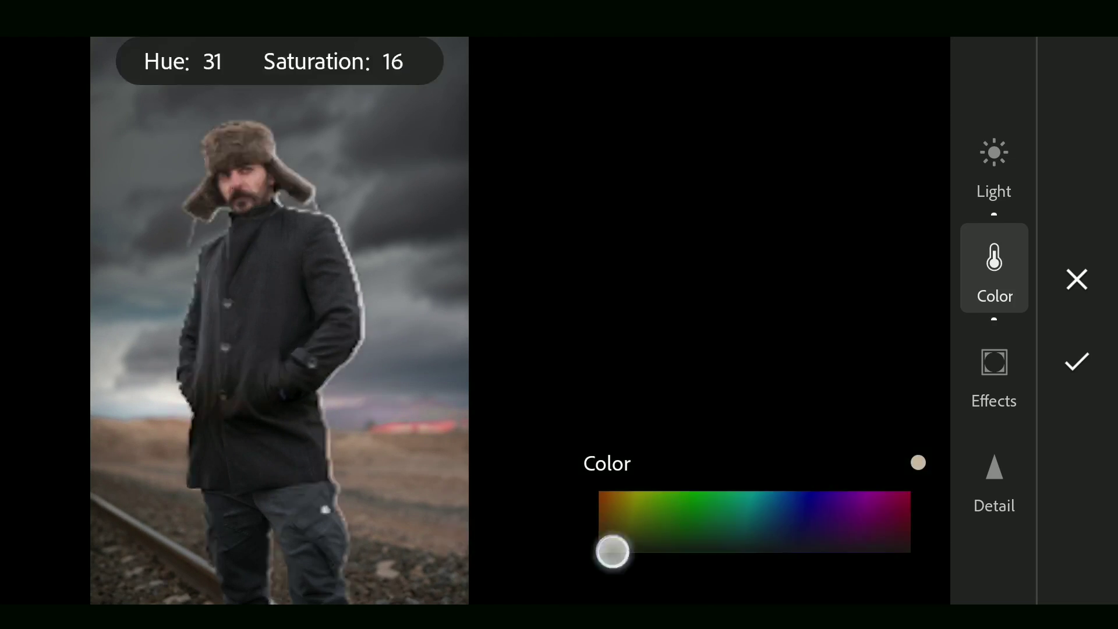
pyautogui.moveTo(619, 509); pyautogui.dragTo(643, 510)
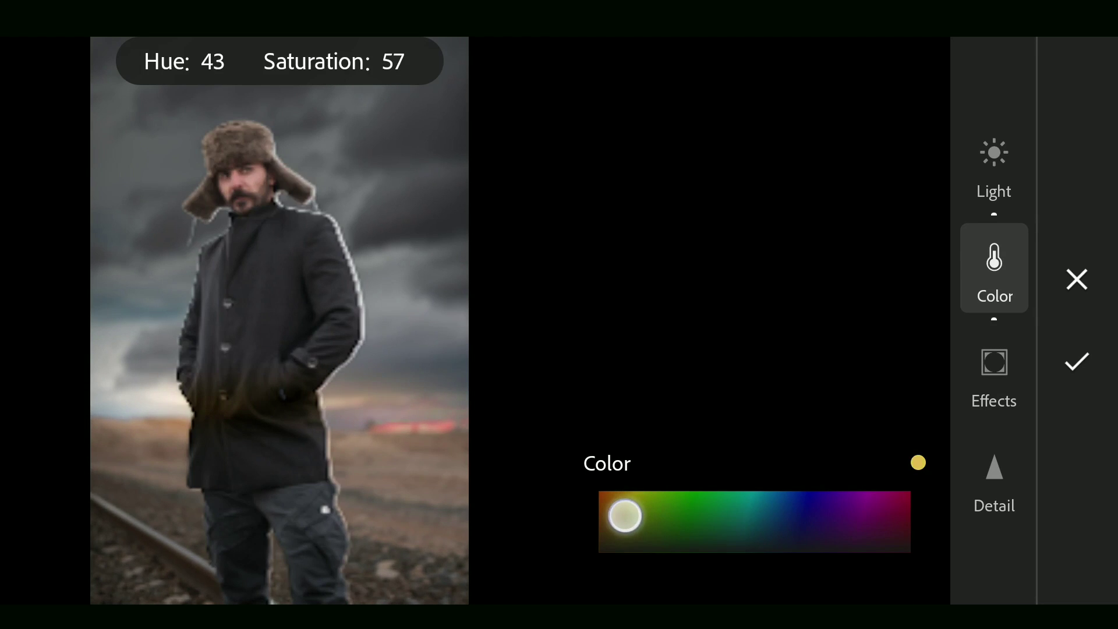
pyautogui.moveTo(626, 507); pyautogui.dragTo(626, 507)
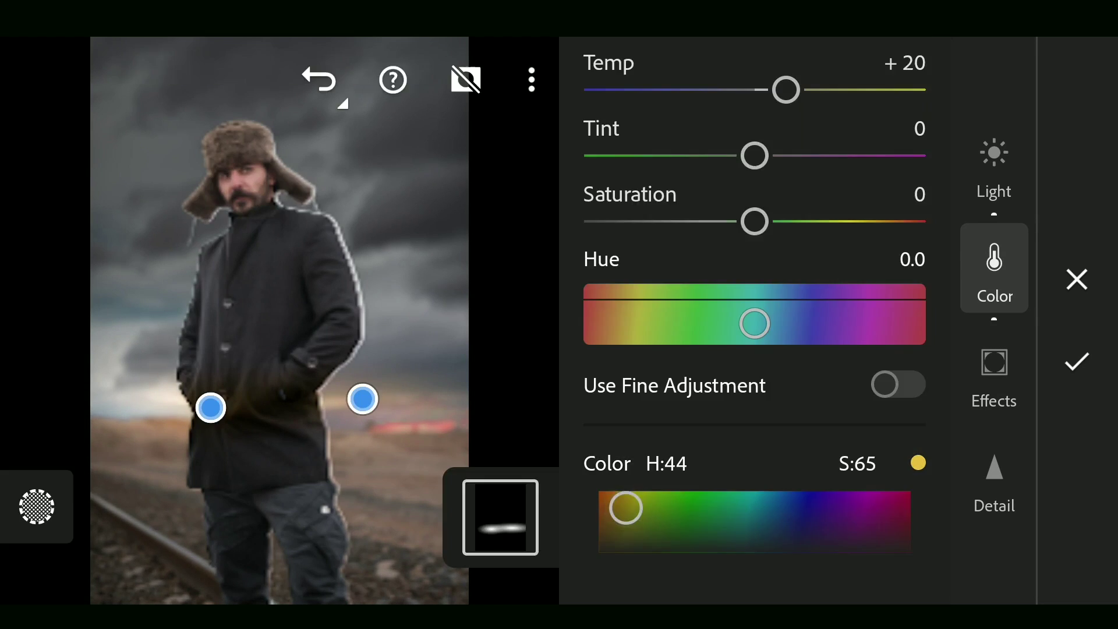
pyautogui.click(995, 376)
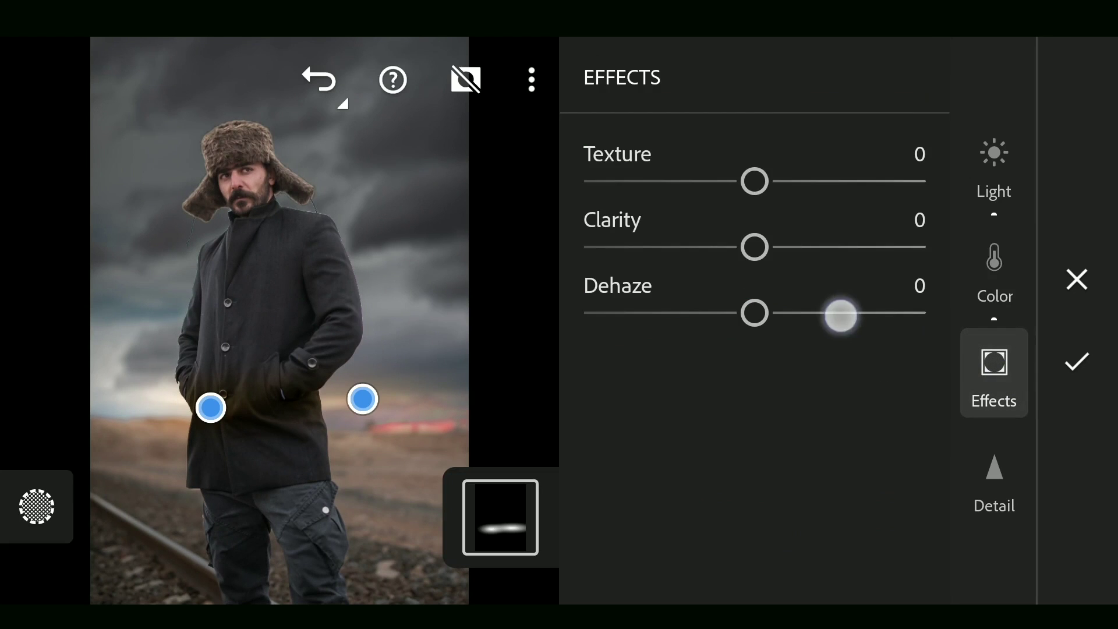
pyautogui.moveTo(753, 313); pyautogui.dragTo(844, 315)
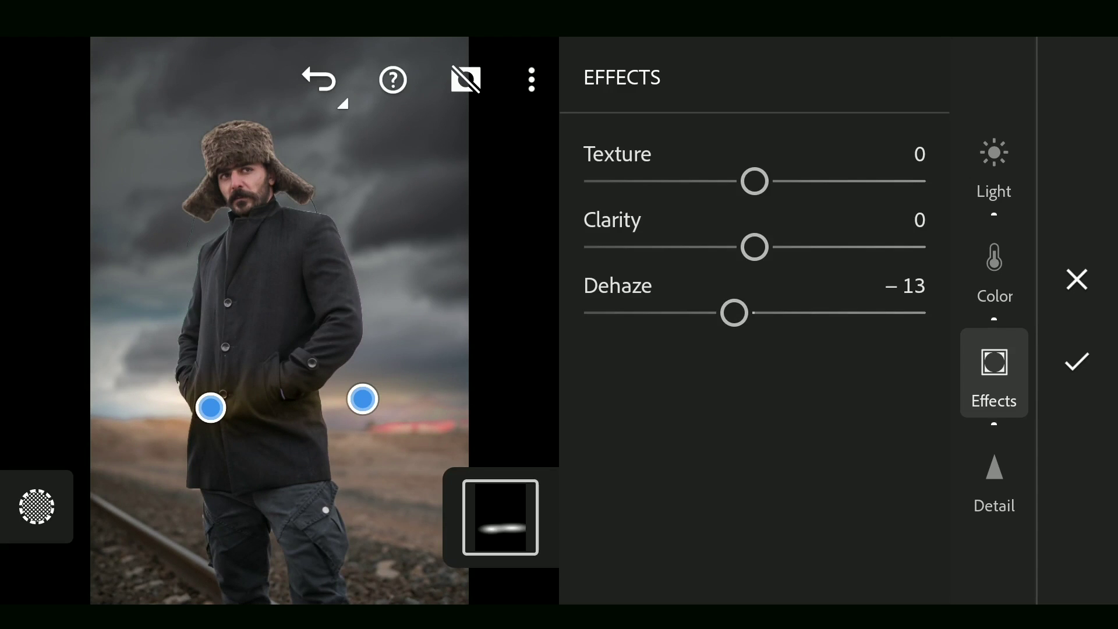
# Subtract the man from Mask 3 with Select Subject so only his surroundings glow.
pyautogui.click(995, 375)
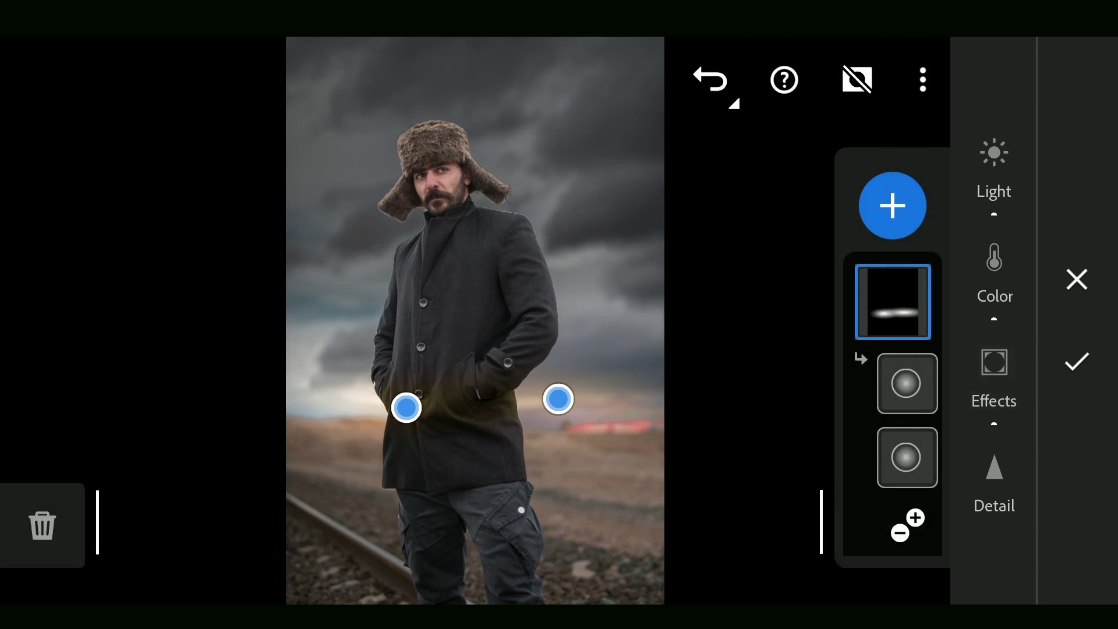
pyautogui.click(906, 524)
pyautogui.click(704, 562)
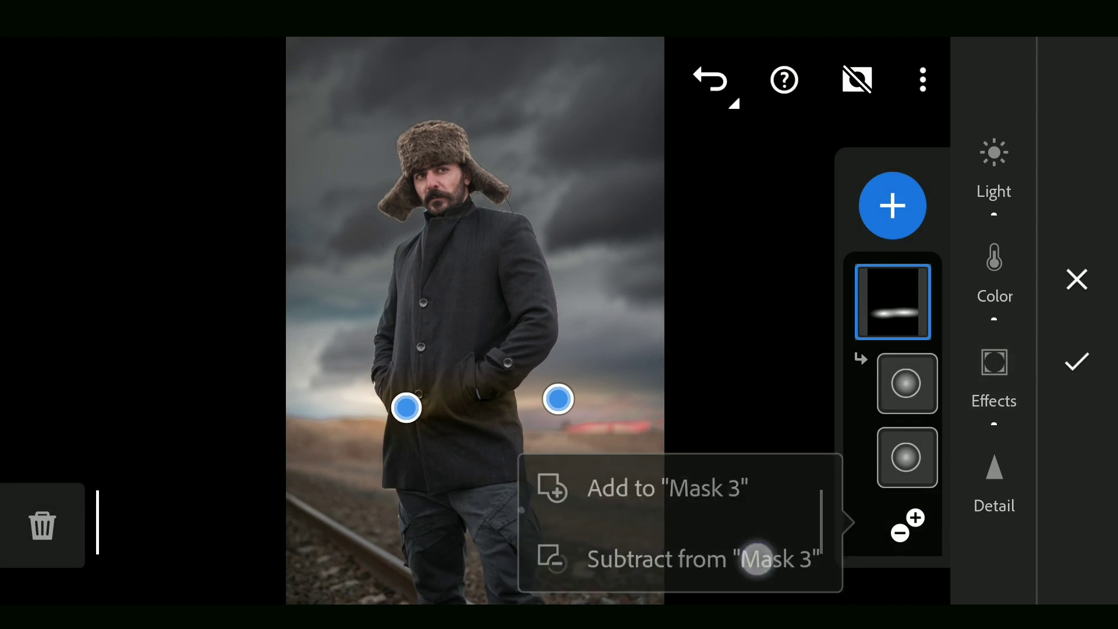
pyautogui.click(508, 191)
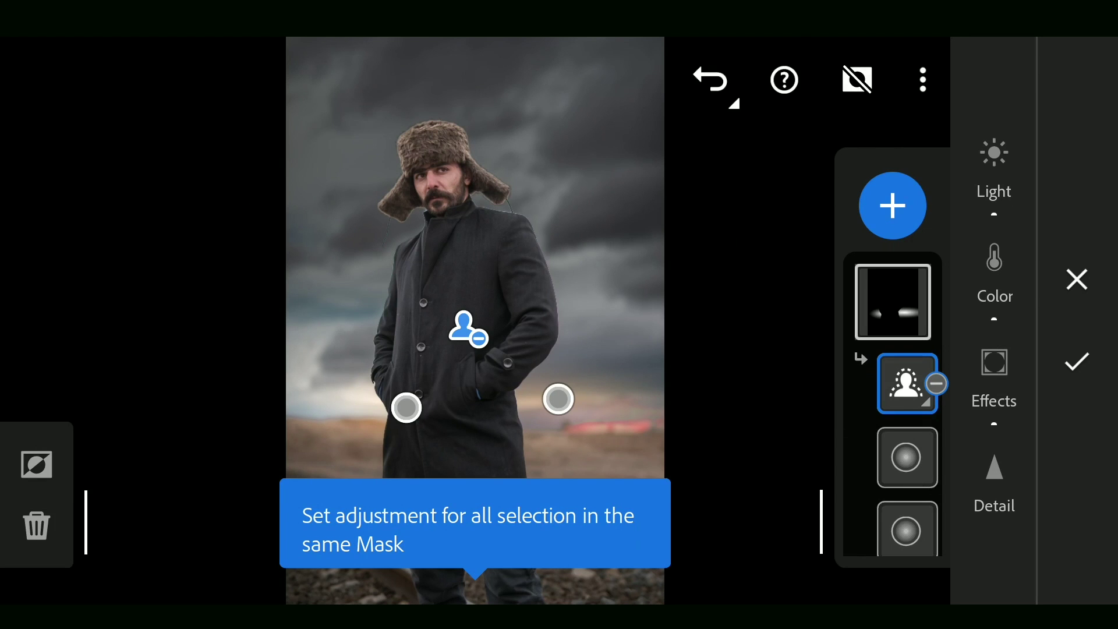
pyautogui.click(893, 206)
# Place two radial gradients beside the man's coat pockets.
pyautogui.click(502, 534)
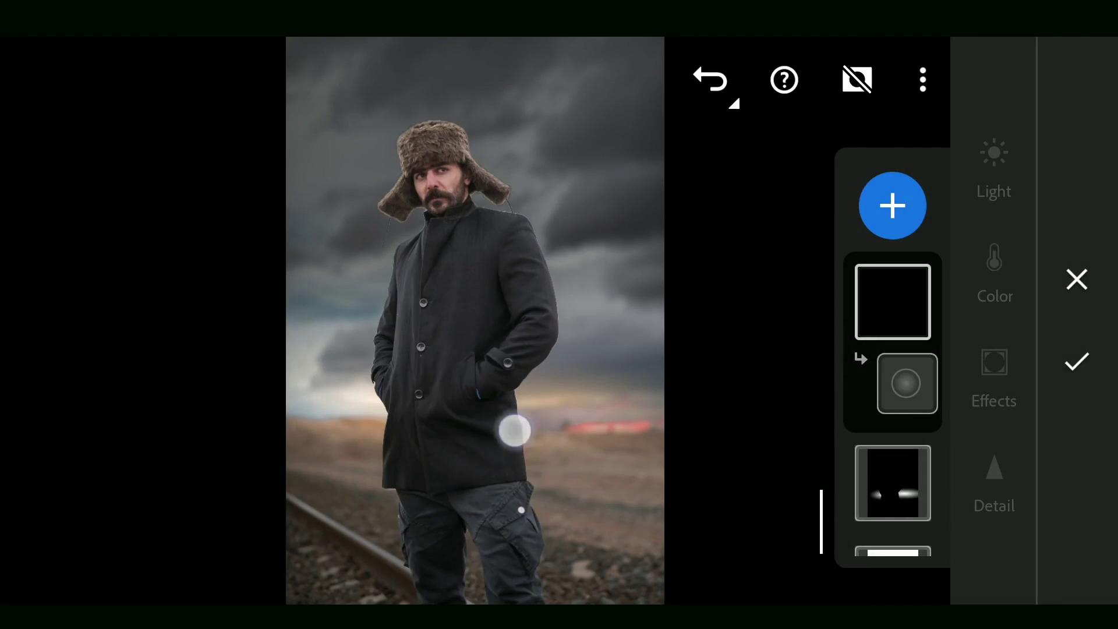
pyautogui.moveTo(514, 428)
pyautogui.mouseDown()
pyautogui.moveTo(547, 497)
pyautogui.moveTo(548, 550)
pyautogui.mouseUp()
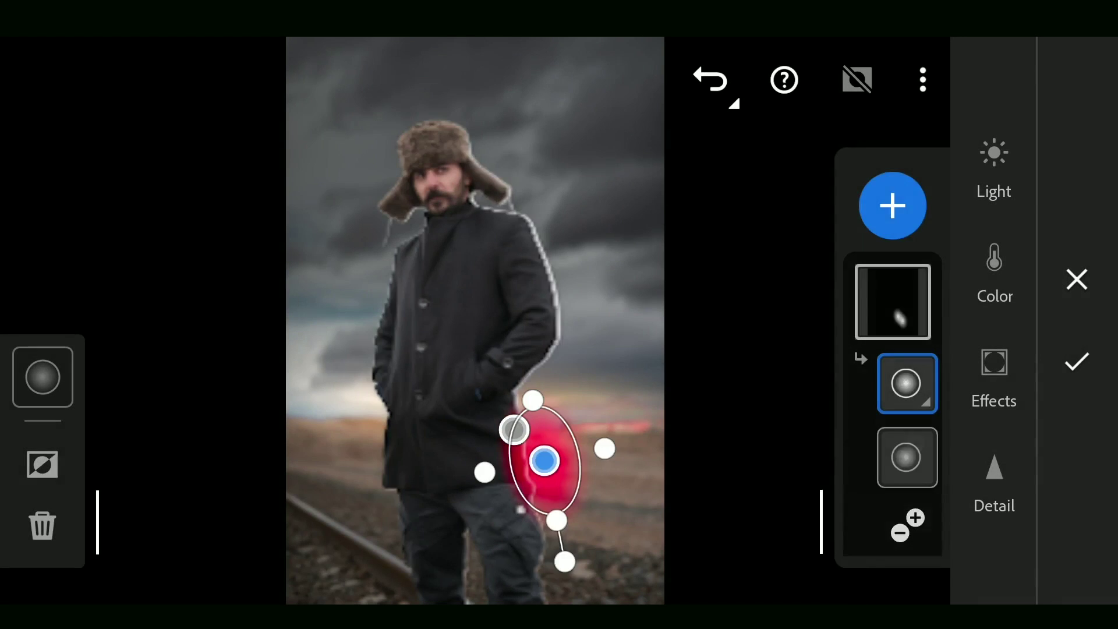
pyautogui.moveTo(376, 410); pyautogui.dragTo(377, 432)
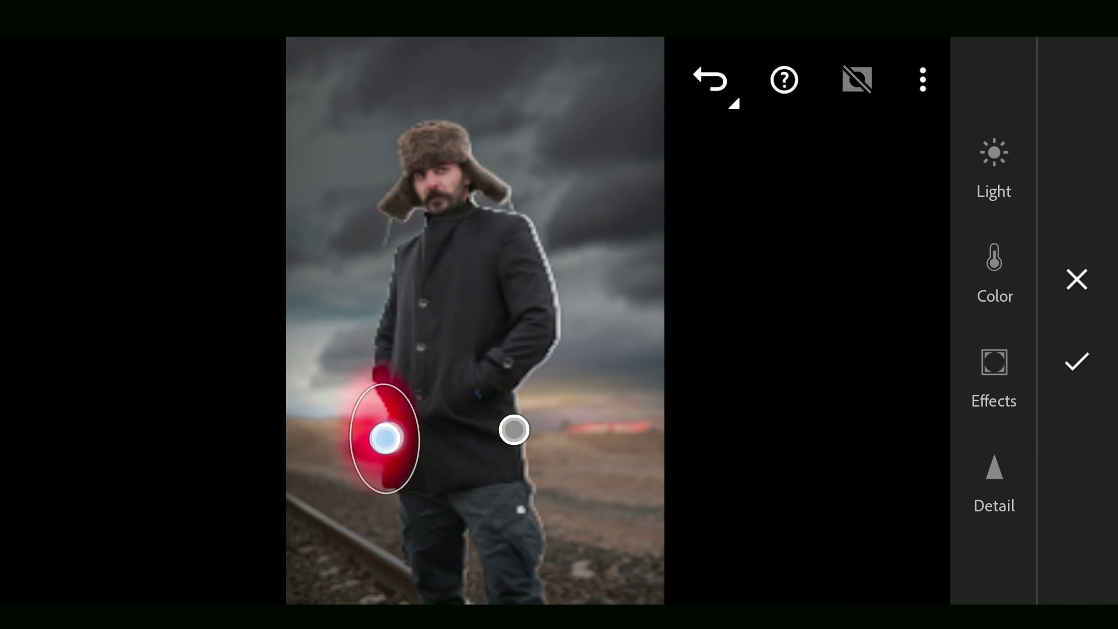
pyautogui.click(375, 429)
pyautogui.rightClick(384, 428)
pyautogui.moveTo(555, 358); pyautogui.dragTo(568, 354)
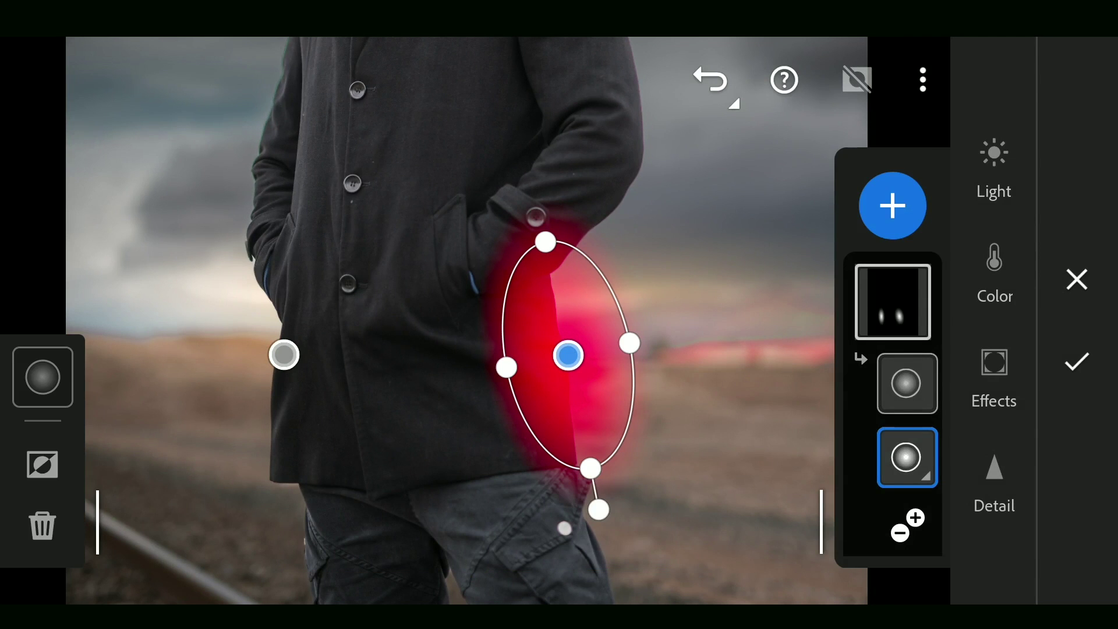
# Give the glows Highlights +62, Temp +25, Tint +22 and Dehaze −54, then apply.
pyautogui.click(994, 166)
pyautogui.moveTo(758, 312); pyautogui.dragTo(851, 313)
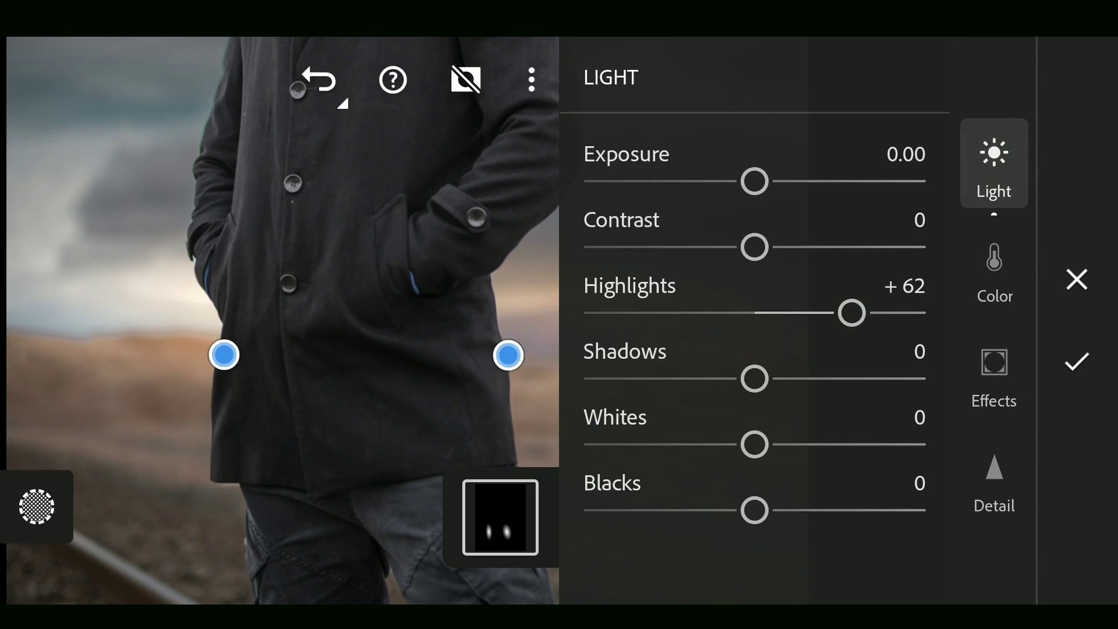
pyautogui.click(996, 271)
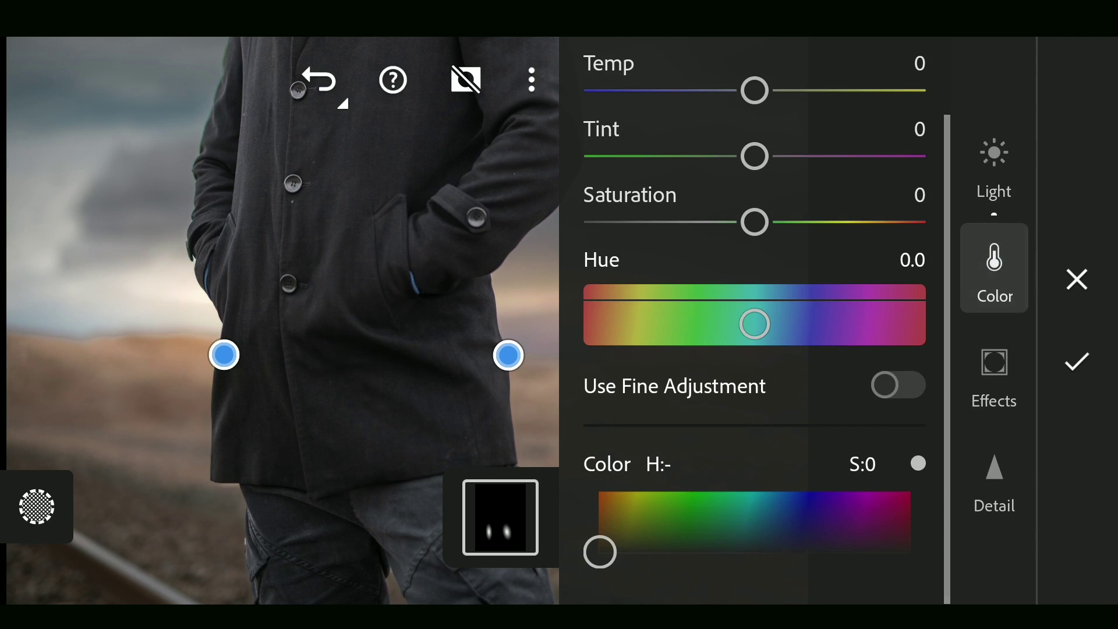
pyautogui.moveTo(754, 90); pyautogui.dragTo(876, 90)
pyautogui.moveTo(755, 156); pyautogui.dragTo(874, 157)
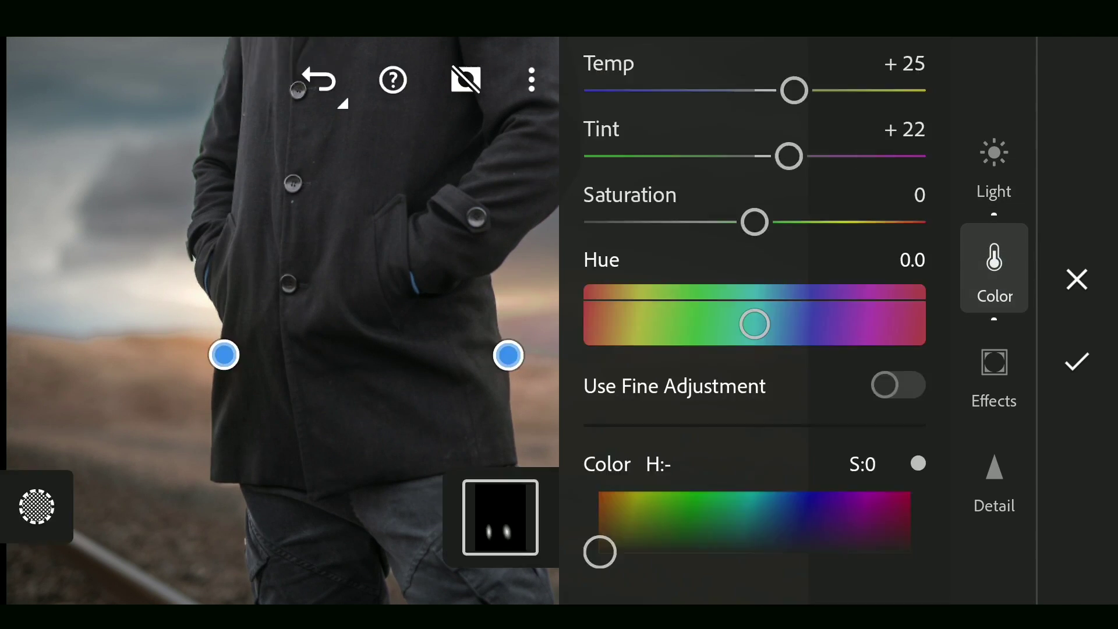
pyautogui.click(994, 374)
pyautogui.moveTo(846, 311); pyautogui.dragTo(769, 317)
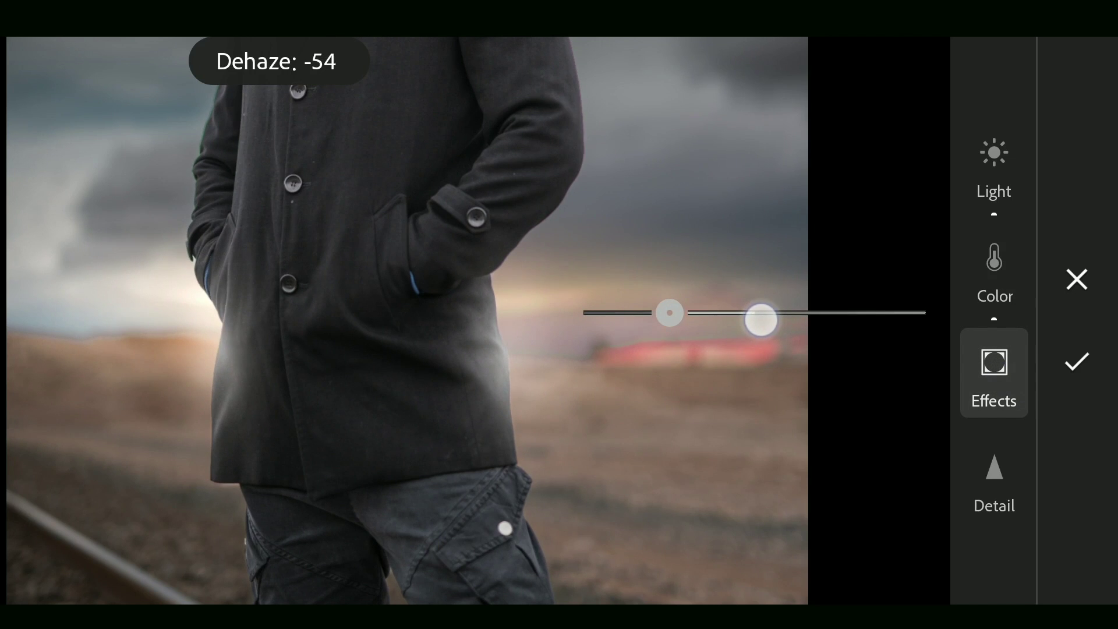
pyautogui.moveTo(765, 318); pyautogui.dragTo(673, 315)
pyautogui.click(1076, 360)
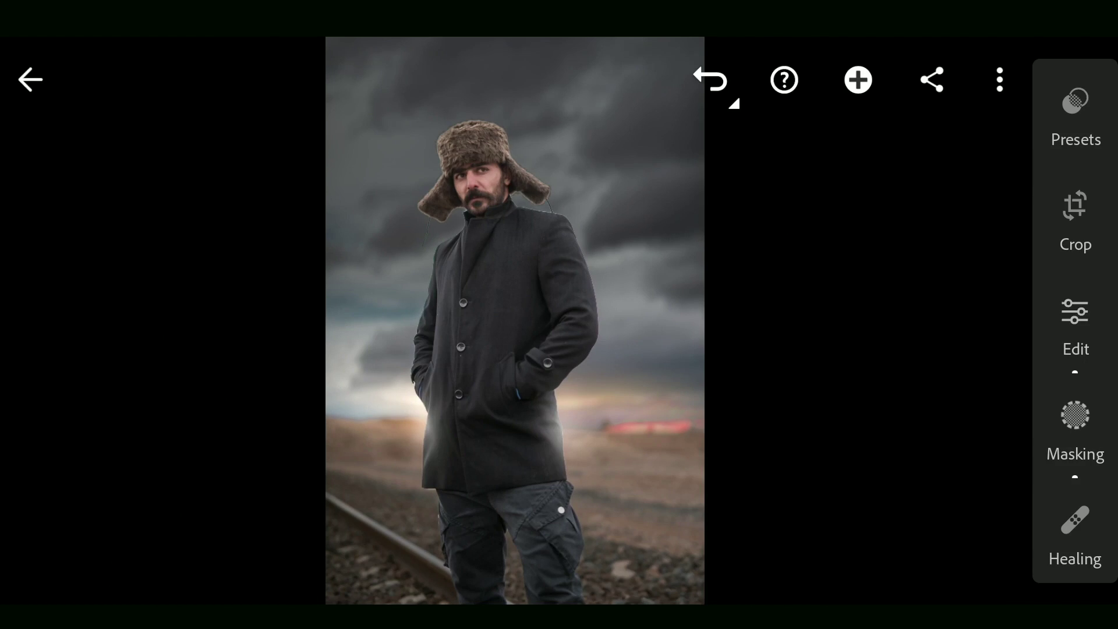
# Create a subject mask of the man, minus a linear gradient fading toward his legs.
pyautogui.click(1075, 428)
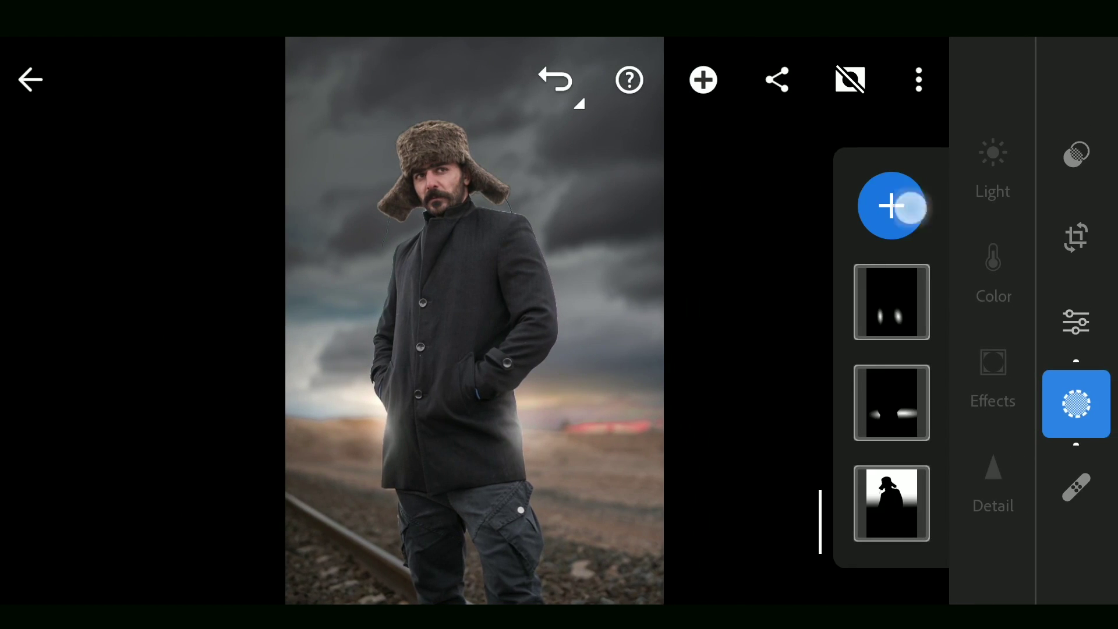
pyautogui.click(891, 205)
pyautogui.moveTo(595, 490); pyautogui.dragTo(593, 374)
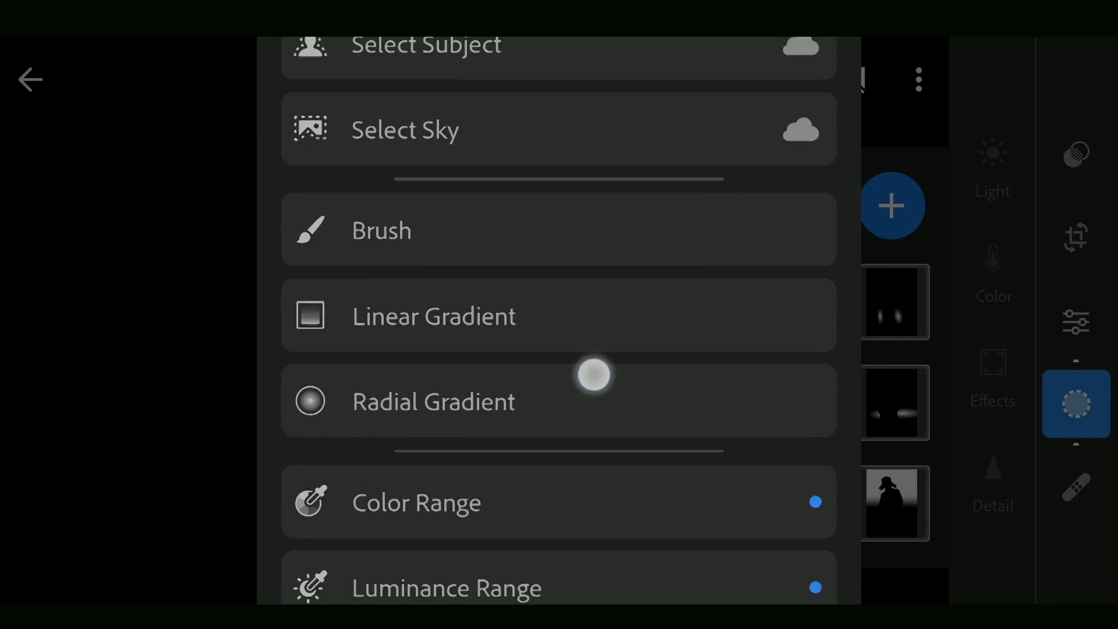
pyautogui.click(534, 179)
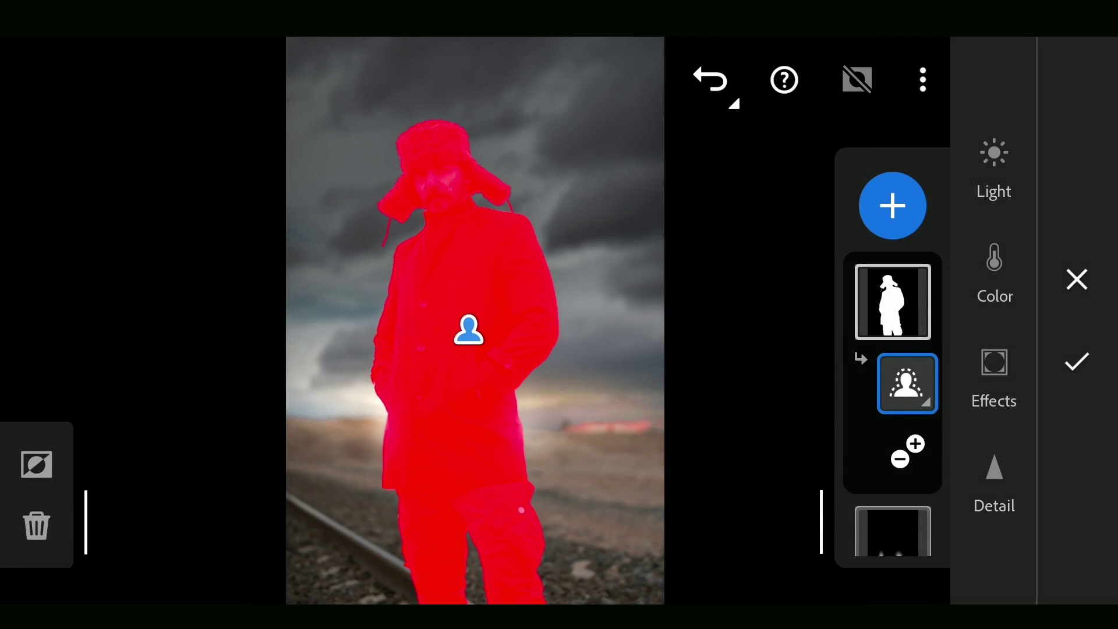
pyautogui.click(909, 452)
pyautogui.click(693, 479)
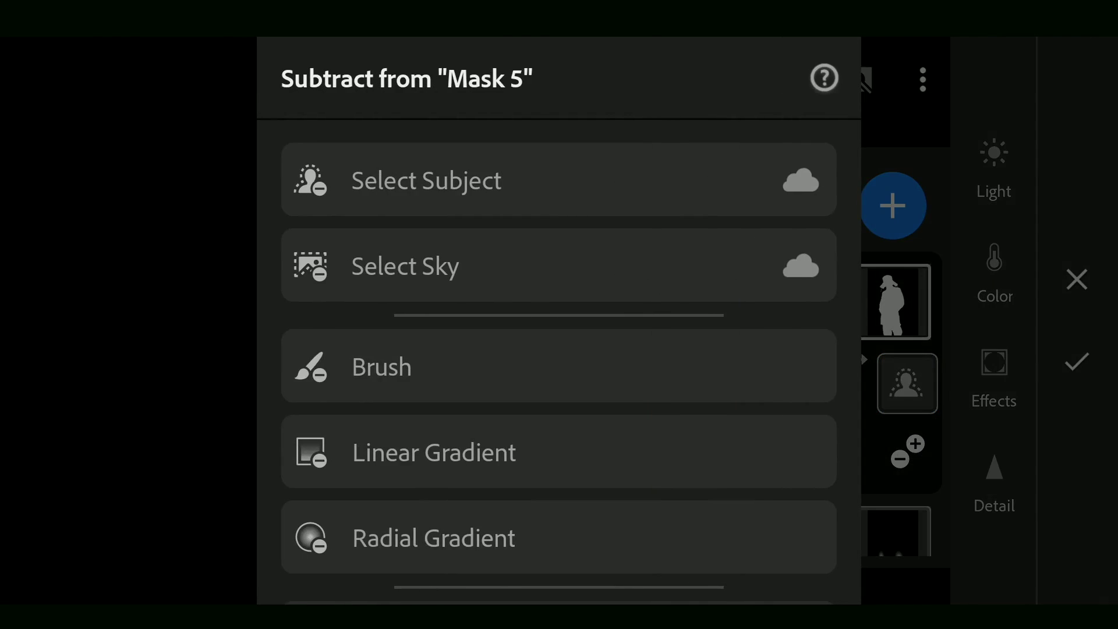
pyautogui.click(485, 454)
pyautogui.moveTo(499, 170); pyautogui.dragTo(501, 350)
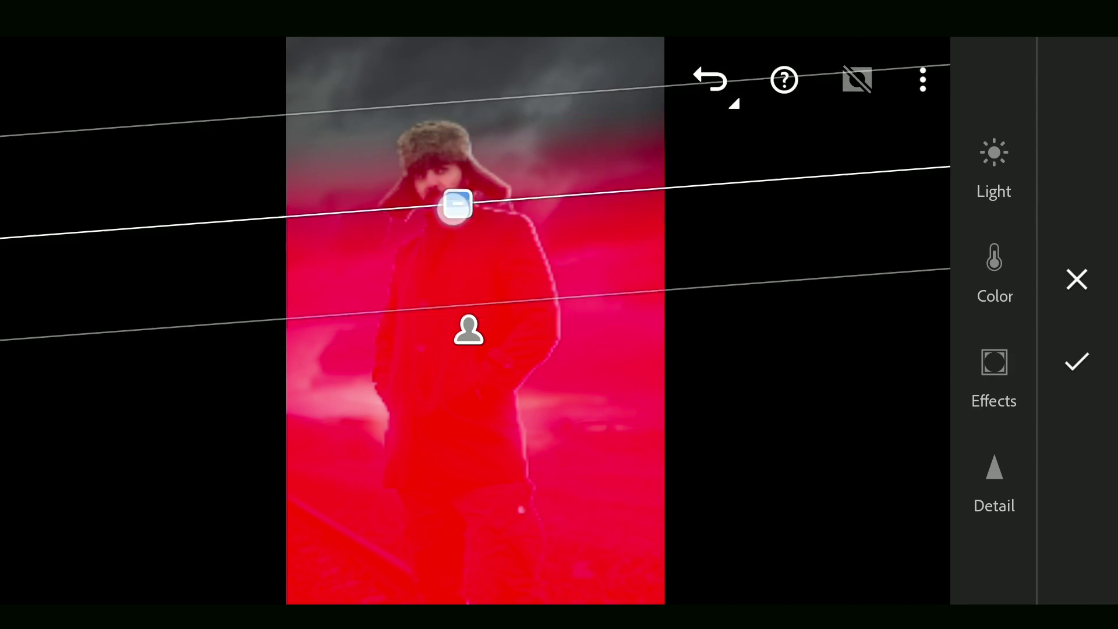
pyautogui.moveTo(479, 256); pyautogui.dragTo(468, 234)
# Lower Mask 5's exposure to darken the man's hat and upper body.
pyautogui.click(994, 166)
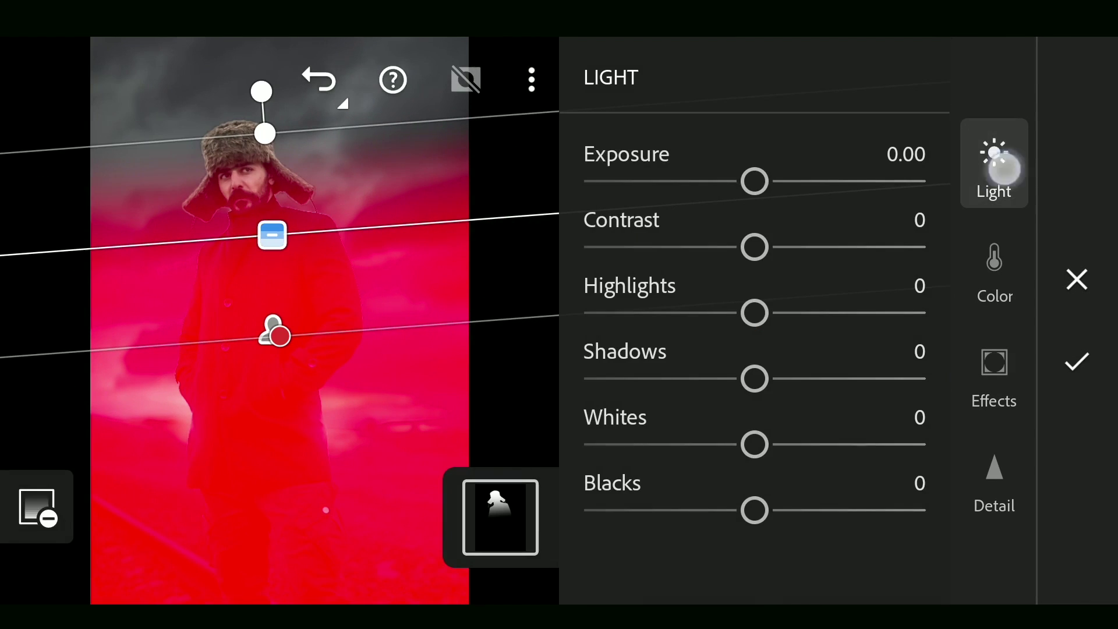
pyautogui.click(996, 162)
pyautogui.click(893, 302)
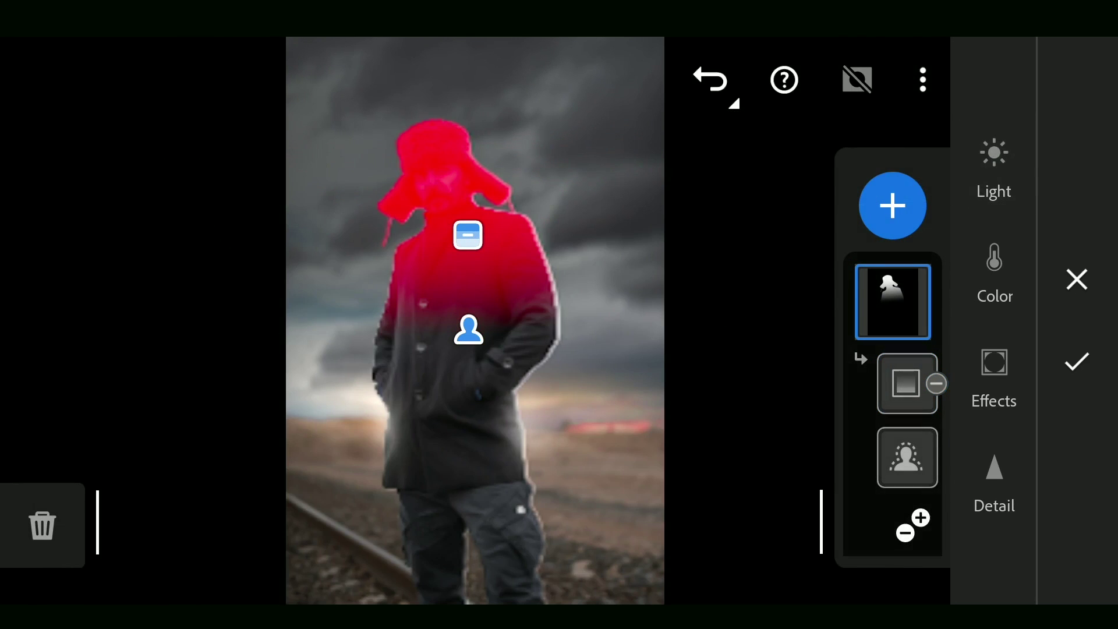
pyautogui.click(994, 166)
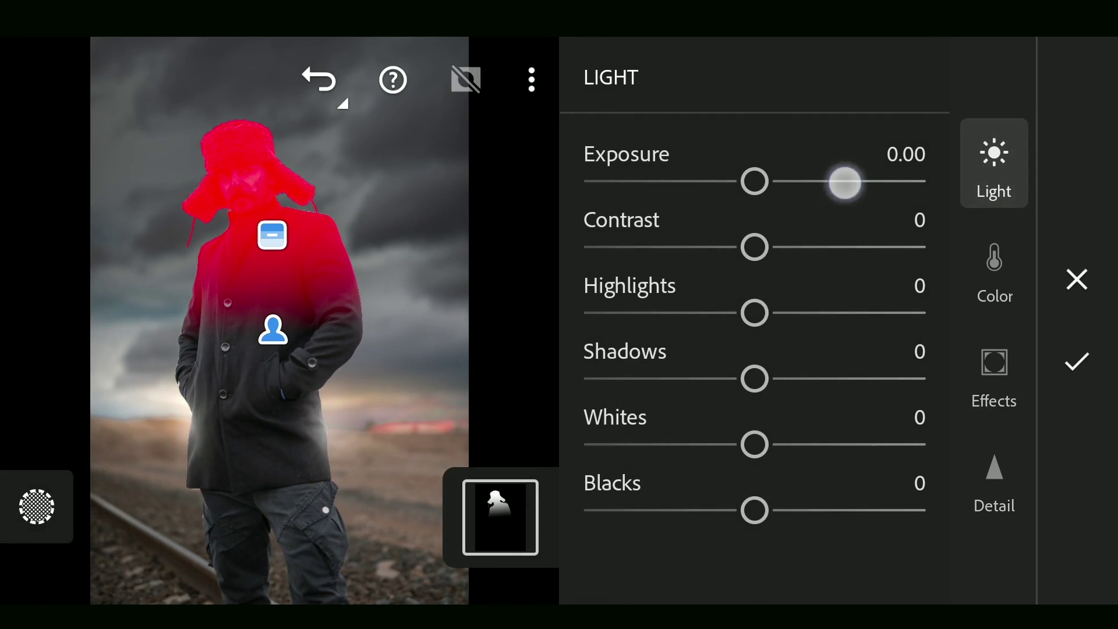
pyautogui.moveTo(841, 183); pyautogui.dragTo(790, 188)
pyautogui.click(994, 166)
pyautogui.scroll(5, 472, 314)
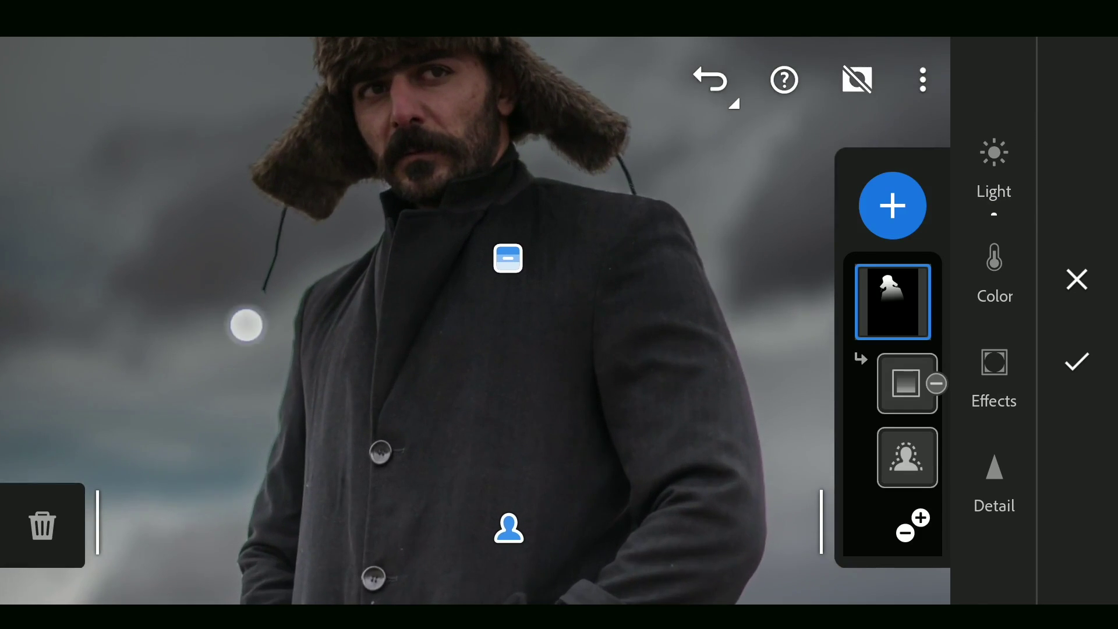
pyautogui.scroll(2, 473, 315)
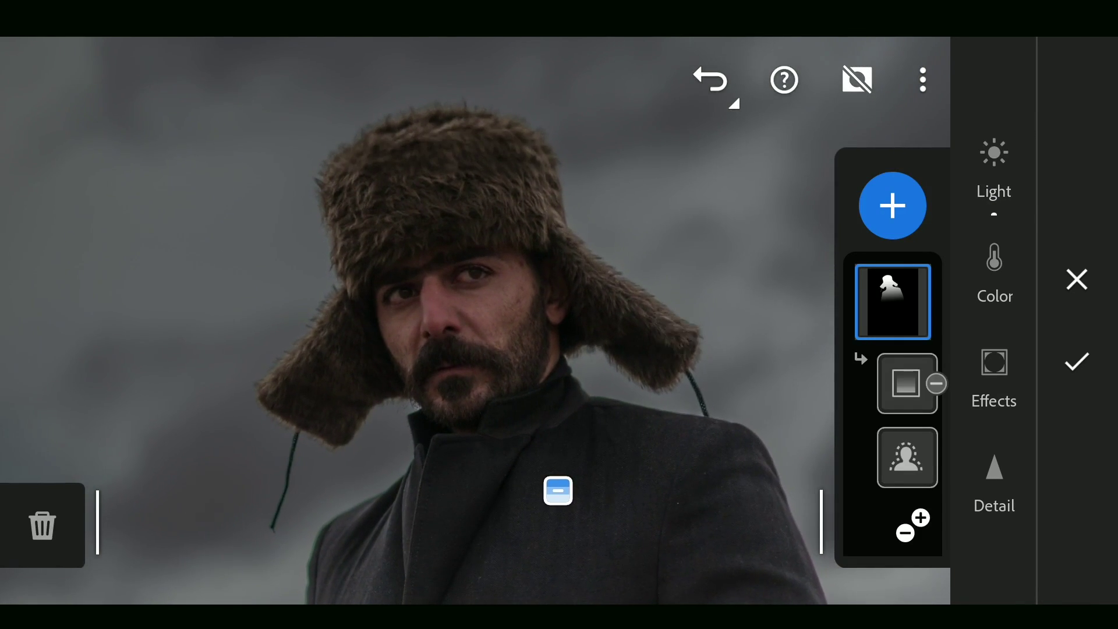
# Subtract a radial gradient over the man's face from Mask 5.
pyautogui.click(913, 525)
pyautogui.click(706, 562)
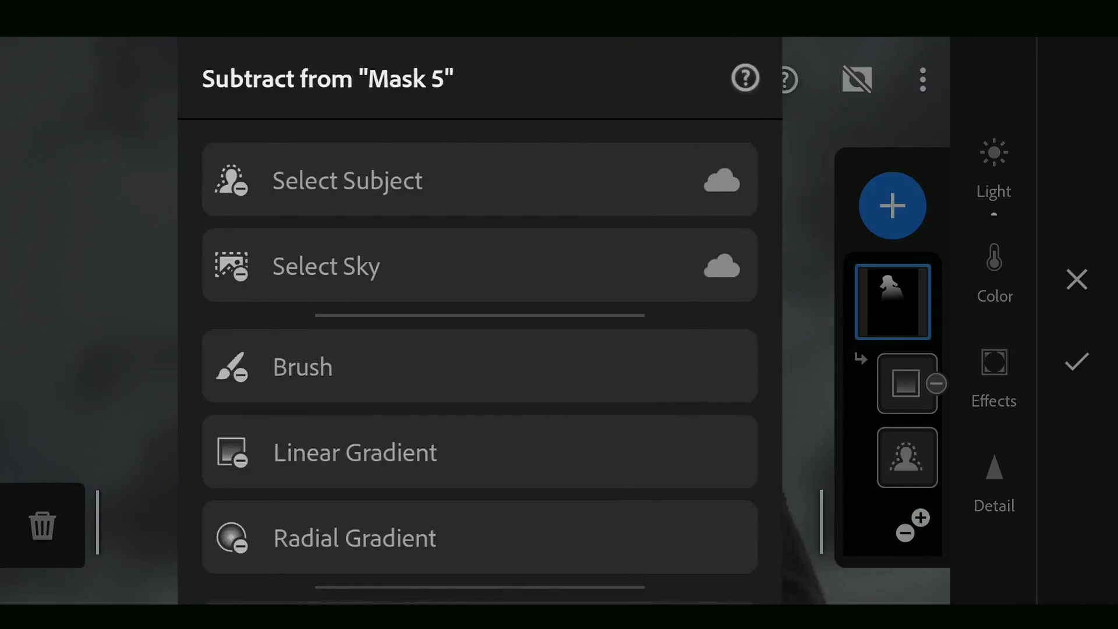
pyautogui.click(499, 538)
pyautogui.moveTo(454, 308); pyautogui.dragTo(549, 413)
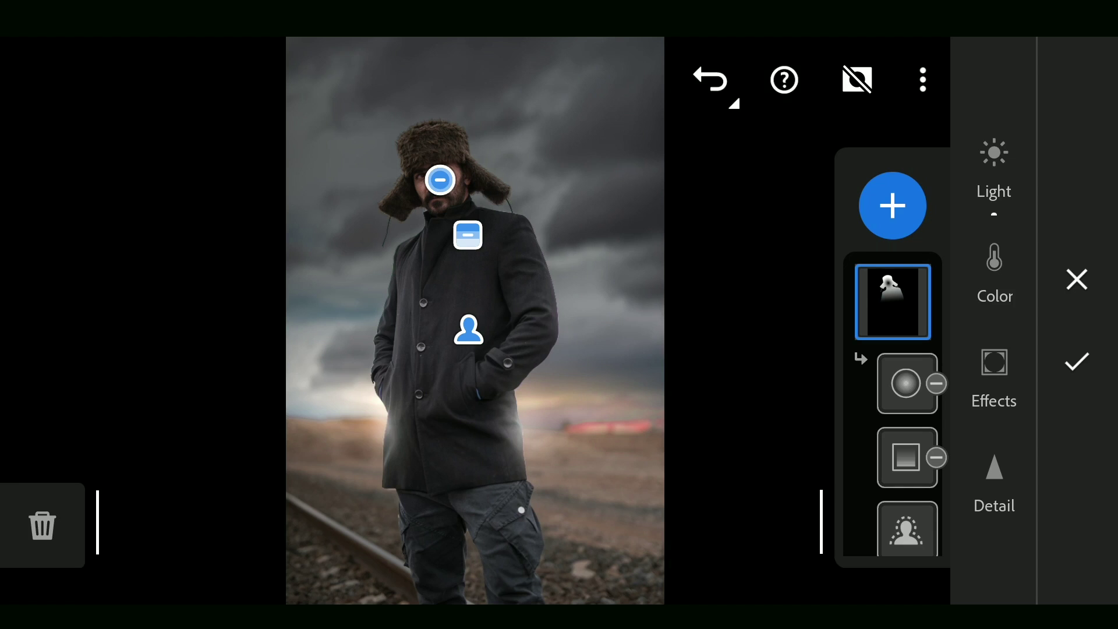
# Add a linear gradient over the ground with Exposure −1.52 and Blacks +32.
pyautogui.click(892, 205)
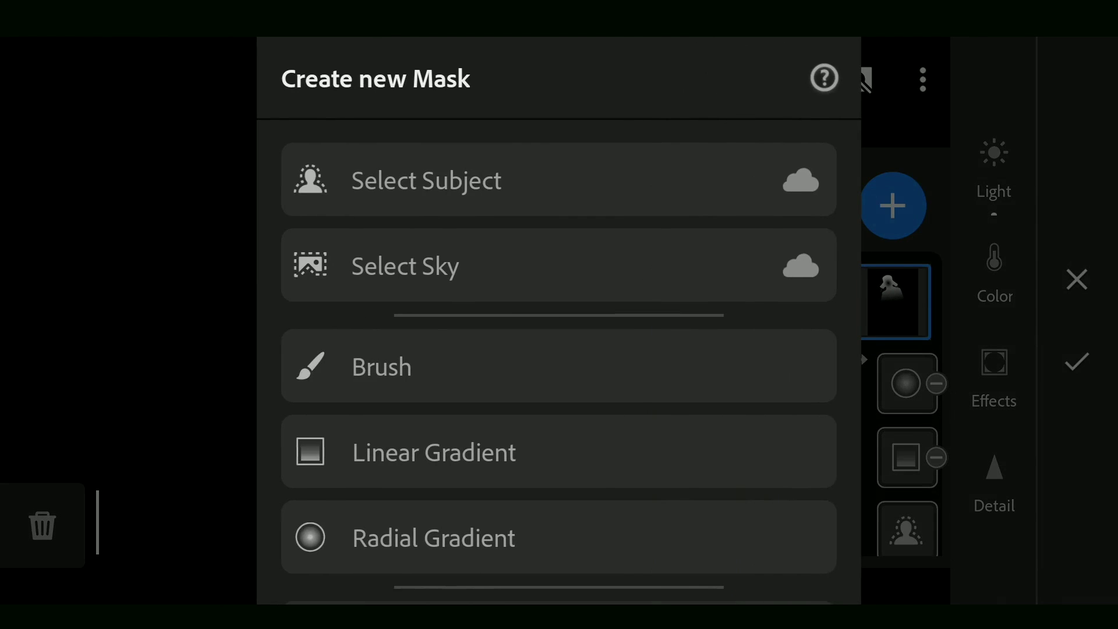
pyautogui.click(560, 453)
pyautogui.moveTo(601, 577)
pyautogui.mouseDown()
pyautogui.moveTo(610, 476)
pyautogui.moveTo(607, 578)
pyautogui.mouseUp()
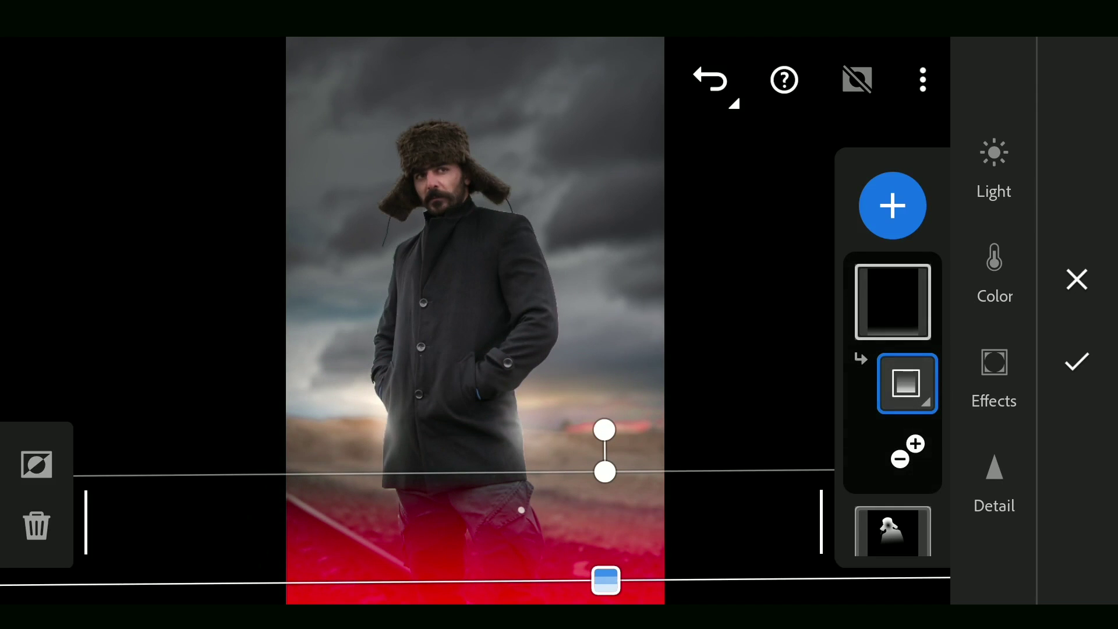
pyautogui.click(994, 166)
pyautogui.moveTo(757, 178)
pyautogui.mouseDown()
pyautogui.moveTo(797, 195)
pyautogui.moveTo(781, 194)
pyautogui.mouseUp()
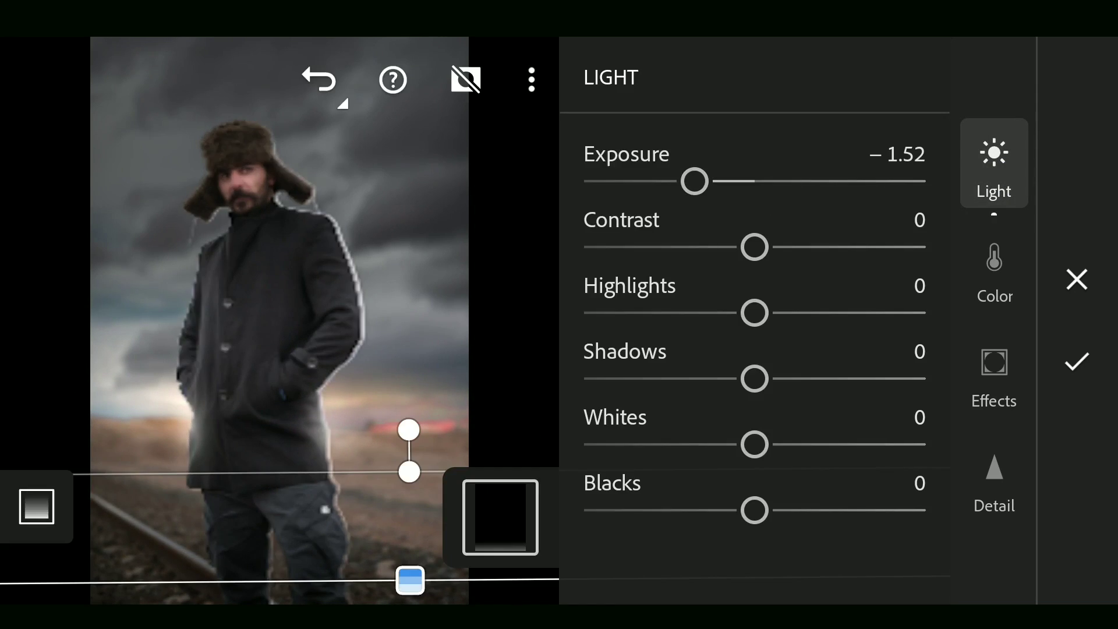
pyautogui.moveTo(754, 511); pyautogui.dragTo(810, 511)
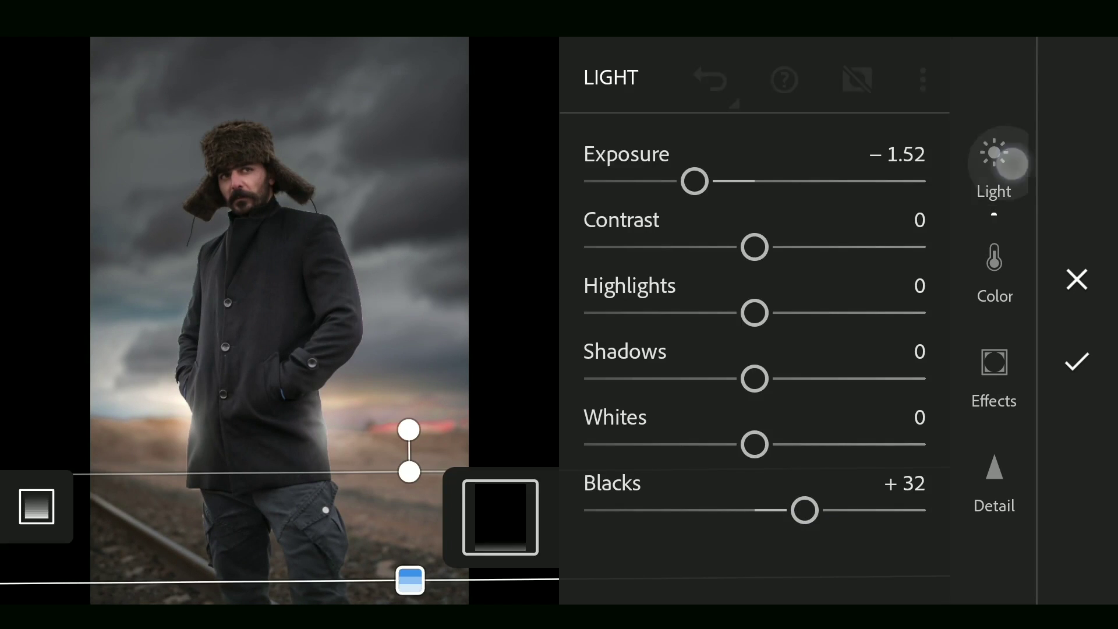
pyautogui.click(995, 167)
pyautogui.click(891, 206)
pyautogui.click(521, 538)
# Add a radial gradient right of the man: Exposure −0.96, Contrast −30, Highlights −56, Whites −53.
pyautogui.moveTo(579, 286); pyautogui.dragTo(721, 368)
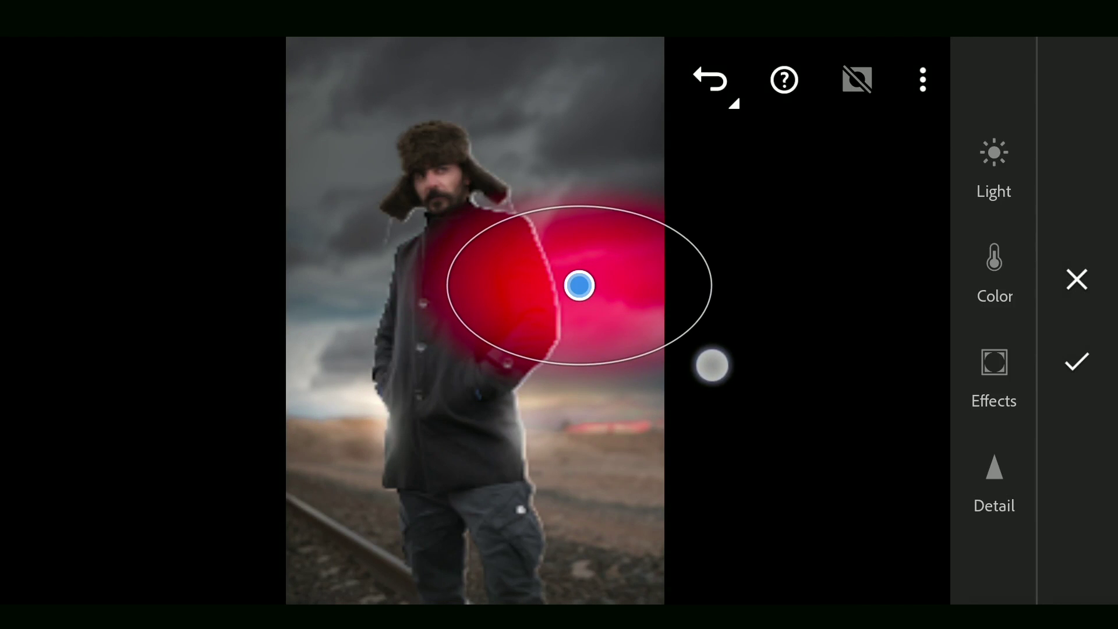
pyautogui.click(906, 384)
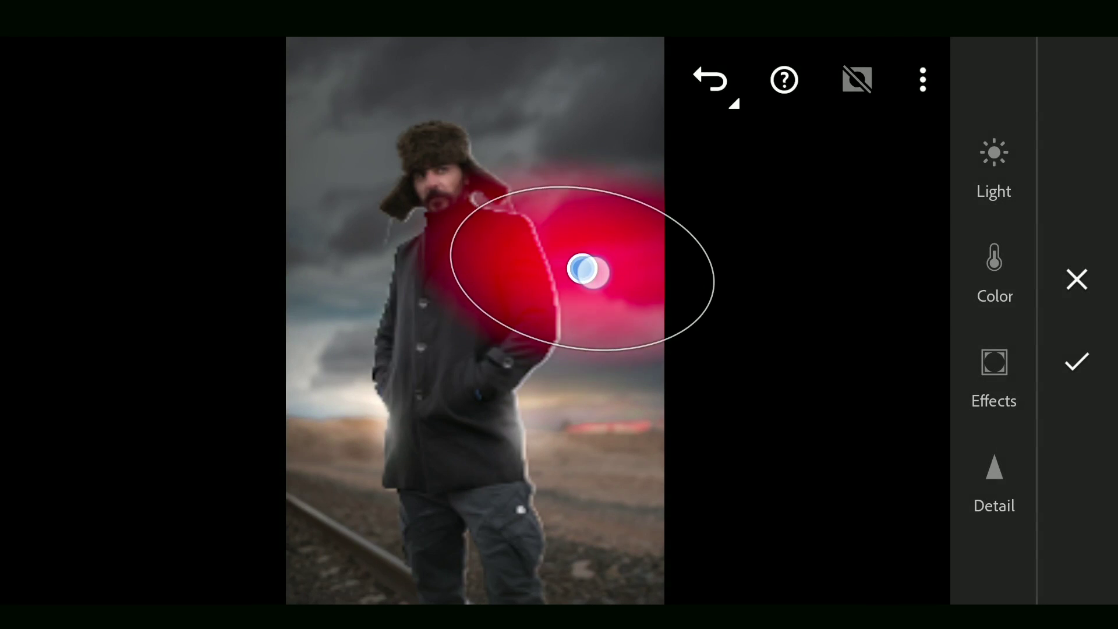
pyautogui.click(994, 166)
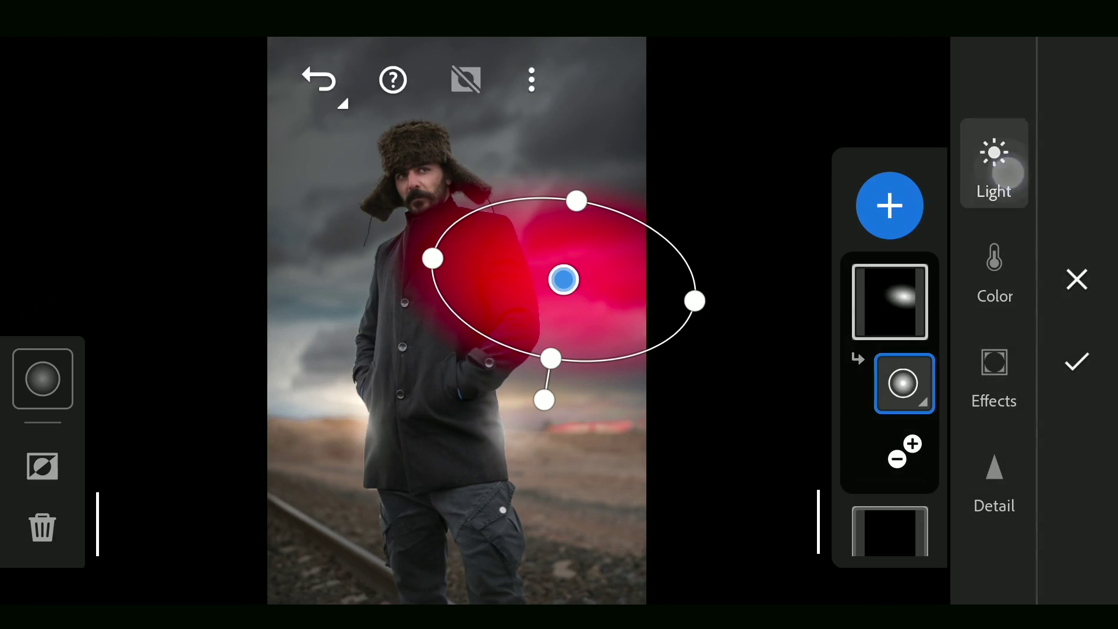
pyautogui.moveTo(871, 180)
pyautogui.mouseDown()
pyautogui.moveTo(819, 182)
pyautogui.moveTo(831, 182)
pyautogui.mouseUp()
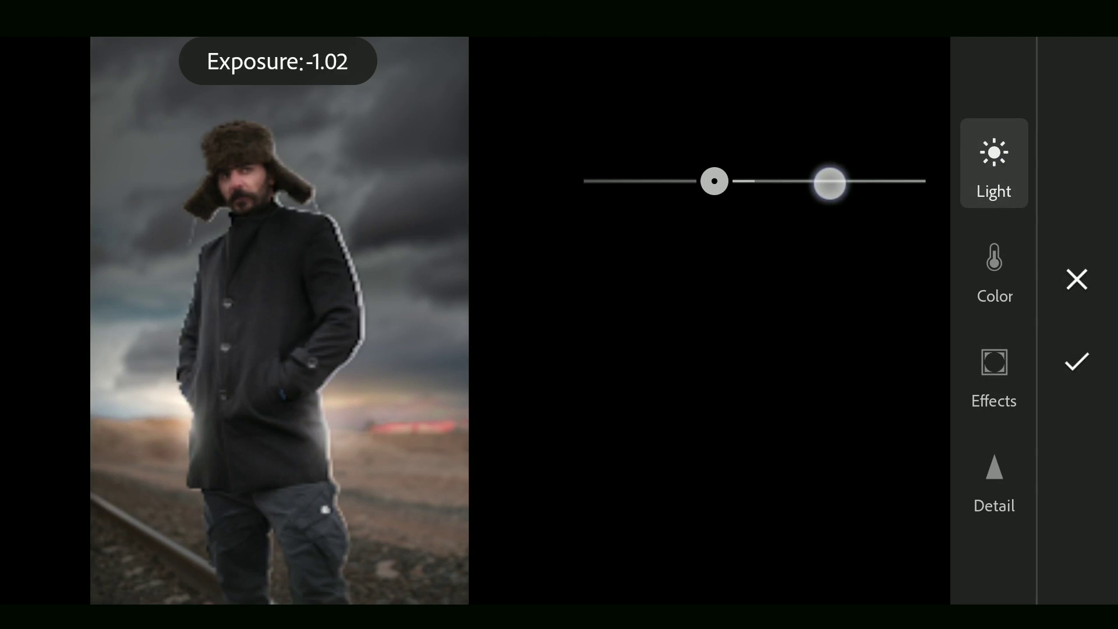
pyautogui.moveTo(830, 182); pyautogui.dragTo(835, 182)
pyautogui.moveTo(885, 242); pyautogui.dragTo(840, 246)
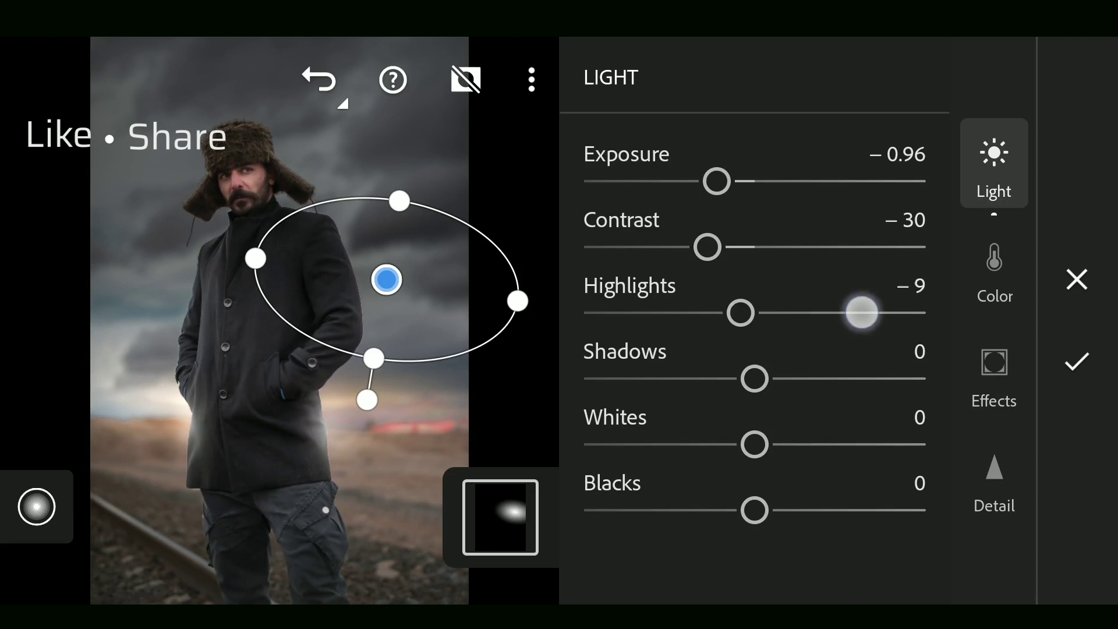
pyautogui.moveTo(861, 314); pyautogui.dragTo(796, 314)
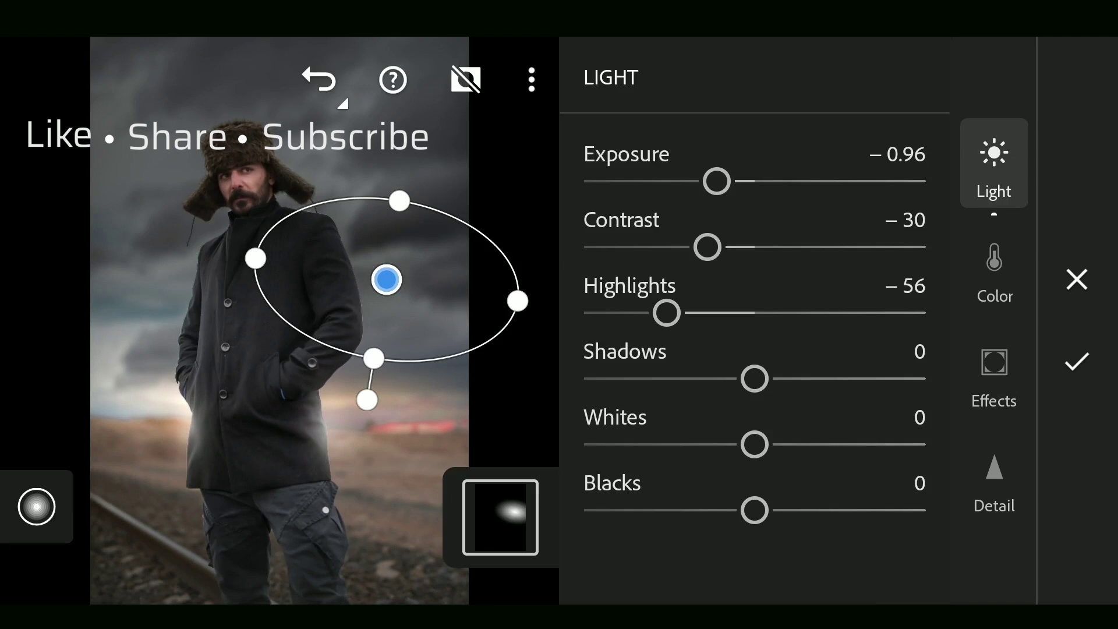
pyautogui.moveTo(878, 443); pyautogui.dragTo(811, 442)
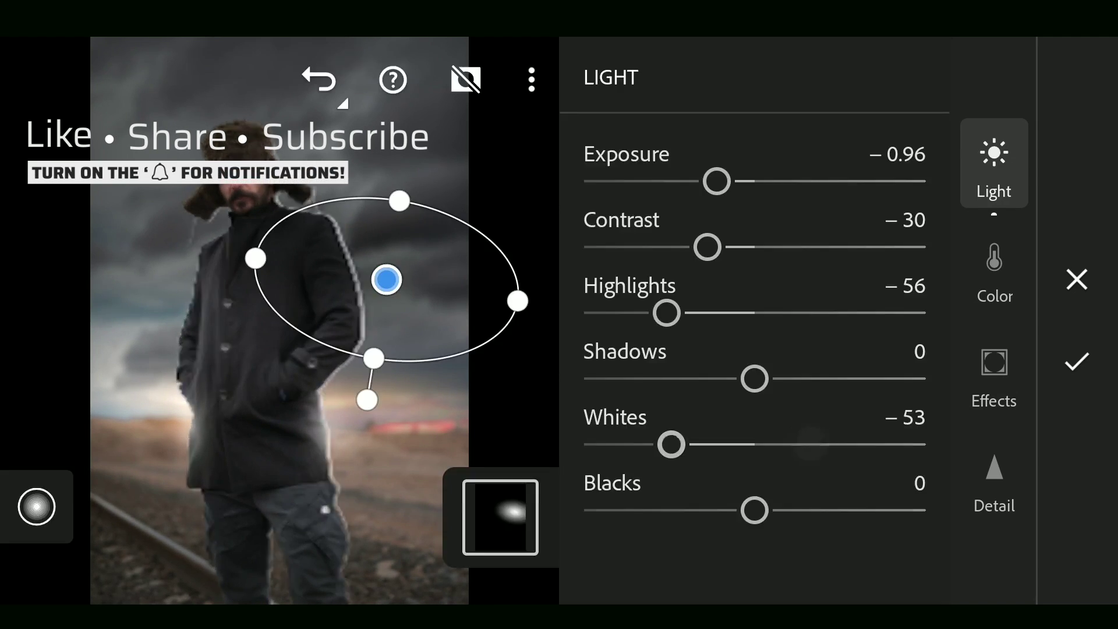
# Duplicate the radial gradient onto the sky left of the man.
pyautogui.click(387, 279)
pyautogui.click(386, 568)
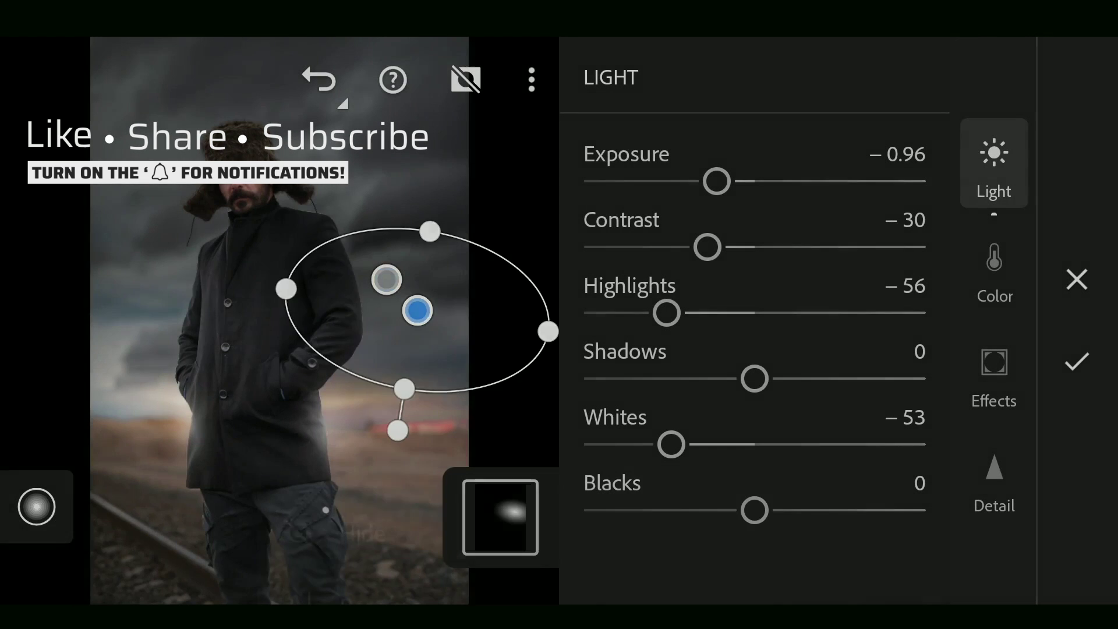
pyautogui.moveTo(411, 315)
pyautogui.mouseDown()
pyautogui.moveTo(155, 301)
pyautogui.moveTo(143, 279)
pyautogui.mouseUp()
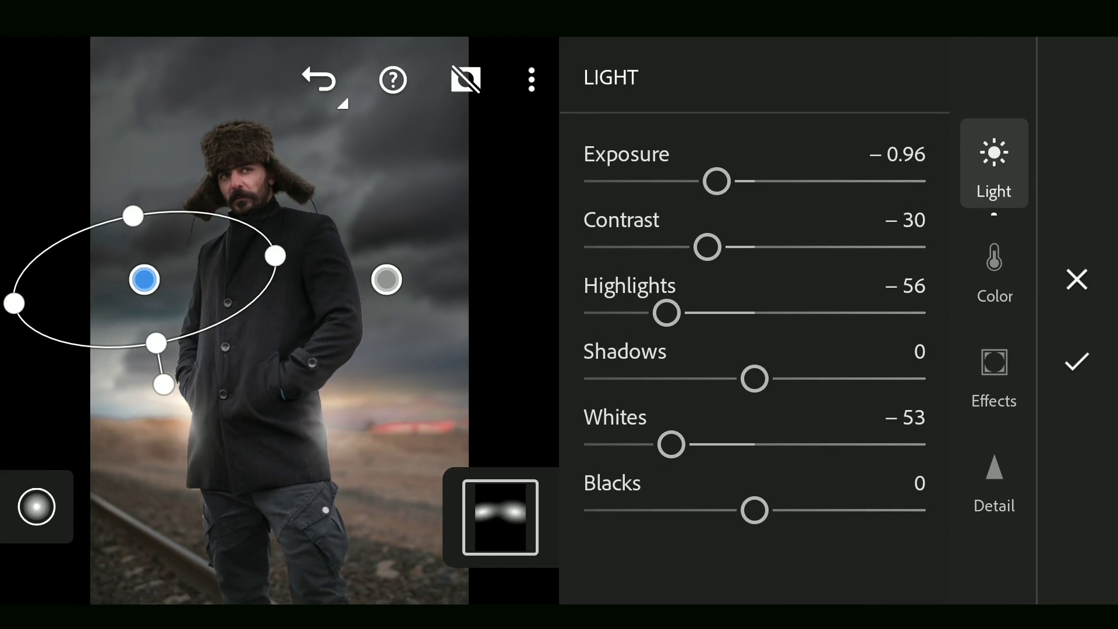
pyautogui.click(994, 166)
# Subtract the man from Mask 7 and finish masking.
pyautogui.click(907, 523)
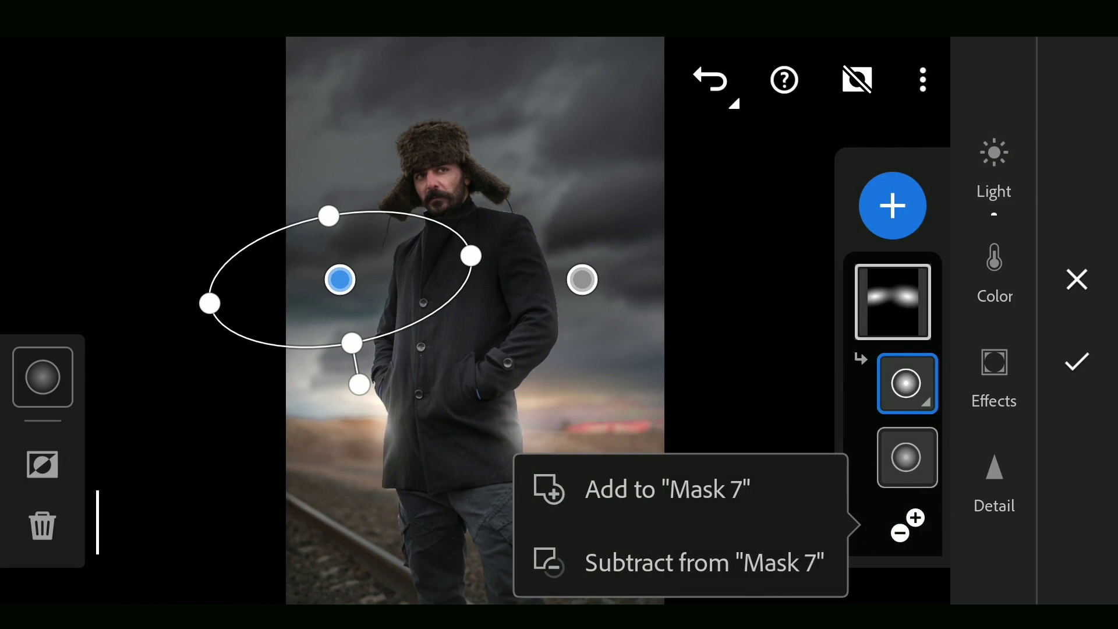
pyautogui.click(740, 566)
pyautogui.click(425, 181)
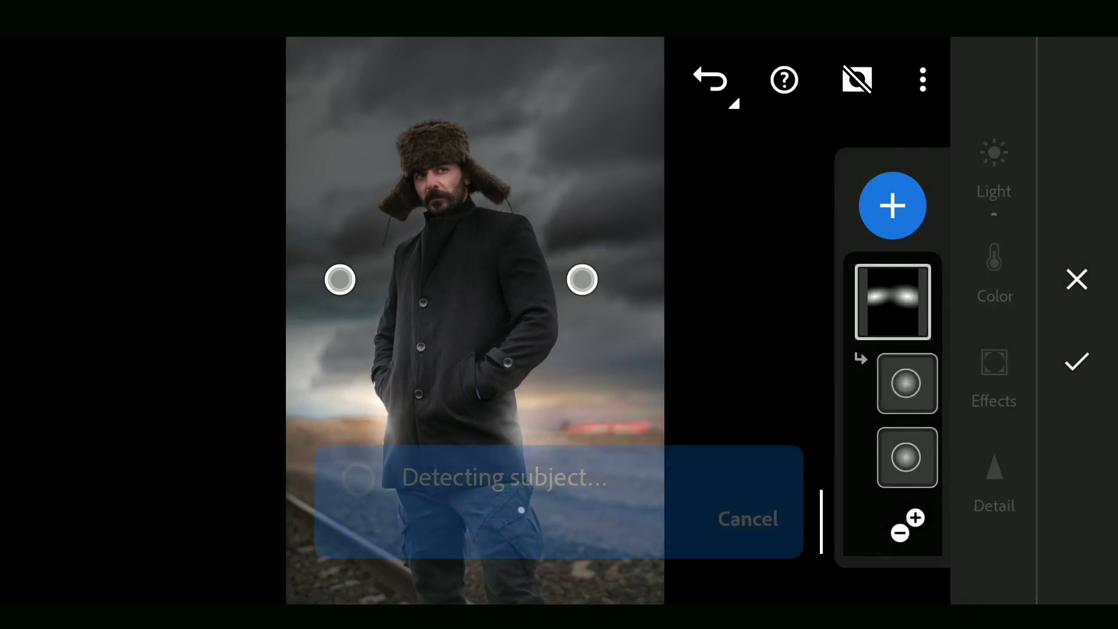
pyautogui.click(1076, 363)
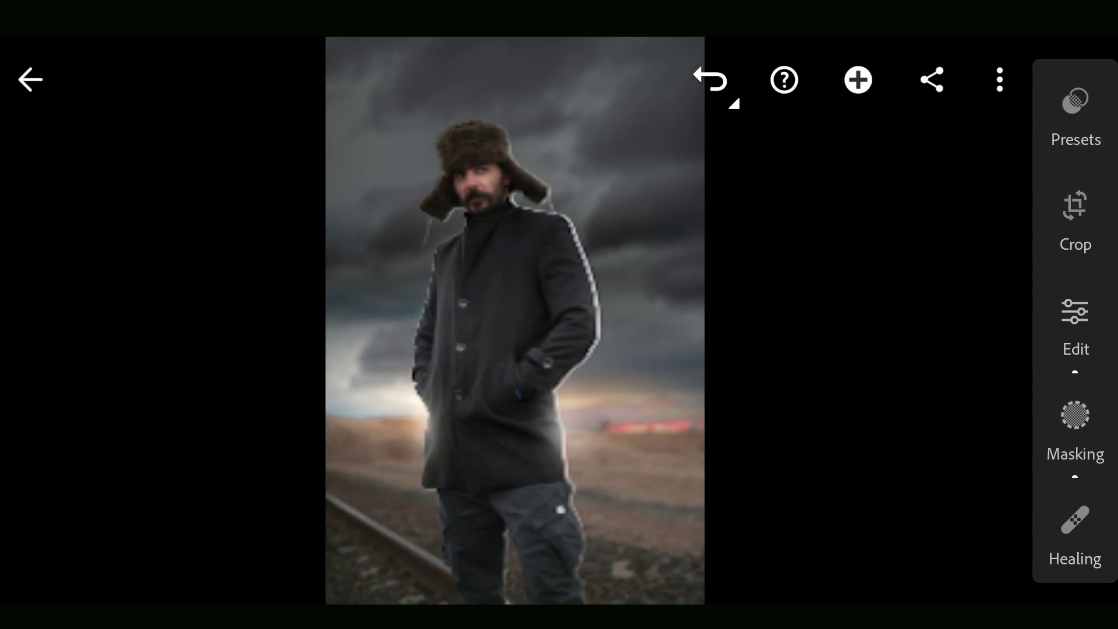
pyautogui.moveTo(767, 377); pyautogui.dragTo(767, 377)
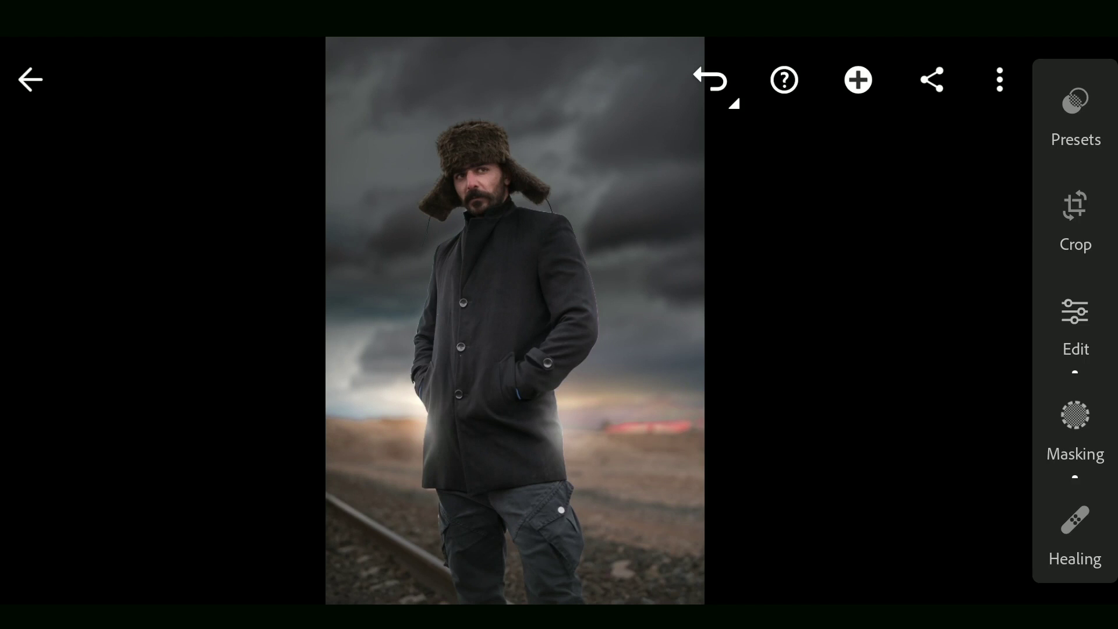
pyautogui.scroll(5, 559, 490)
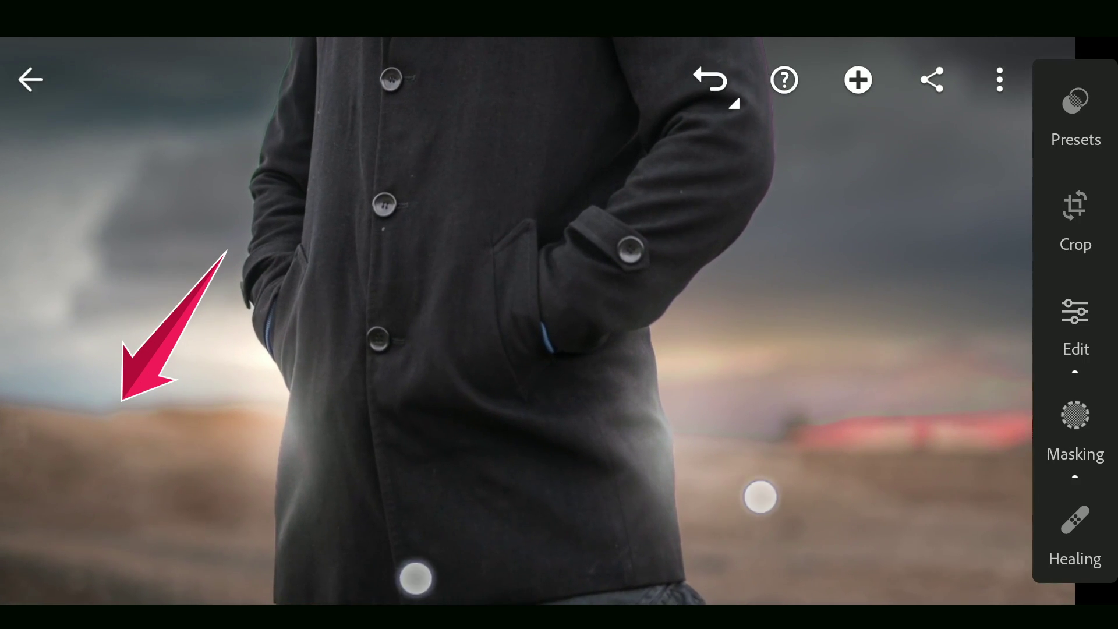
pyautogui.scroll(-4, 586, 533)
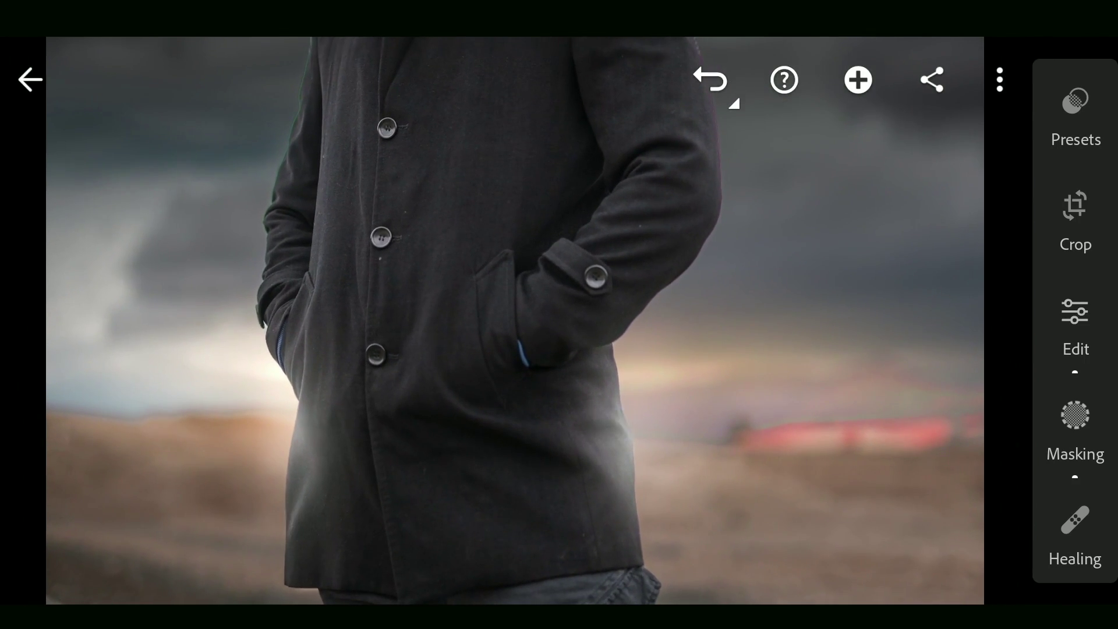
# Add a radial gradient on the left horizon glow with Blacks +94.
pyautogui.click(1079, 424)
pyautogui.click(891, 207)
pyautogui.click(435, 600)
pyautogui.click(175, 410)
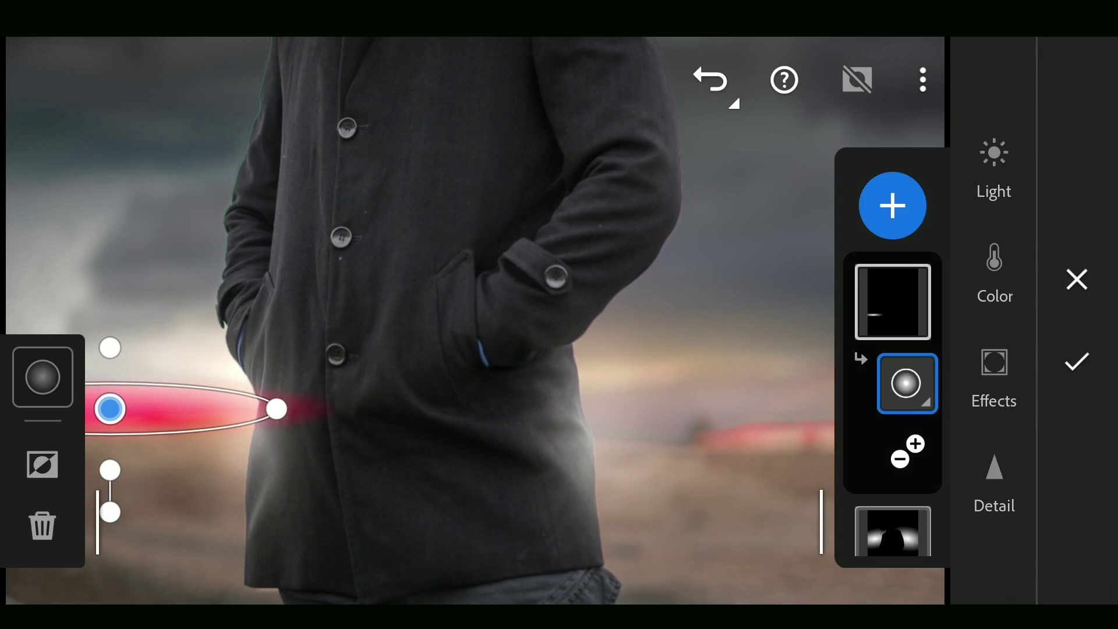
pyautogui.click(994, 166)
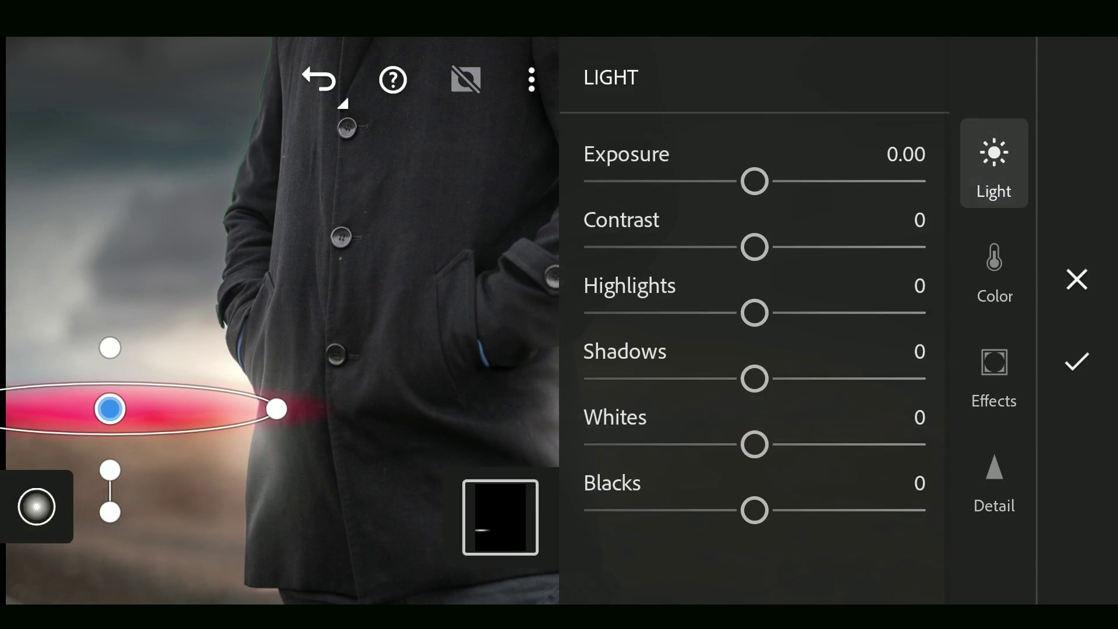
pyautogui.moveTo(755, 509); pyautogui.dragTo(828, 512)
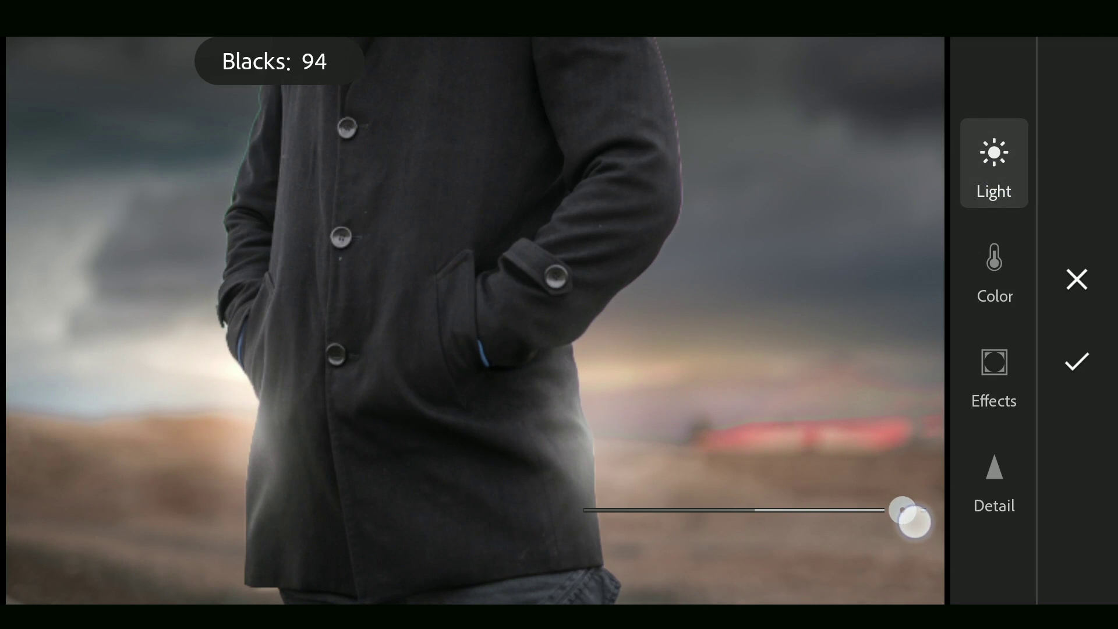
pyautogui.moveTo(905, 510); pyautogui.dragTo(901, 510)
# Give the horizon gradient lower Dehaze, Temp +22 and a yellow tint, then apply.
pyautogui.click(994, 376)
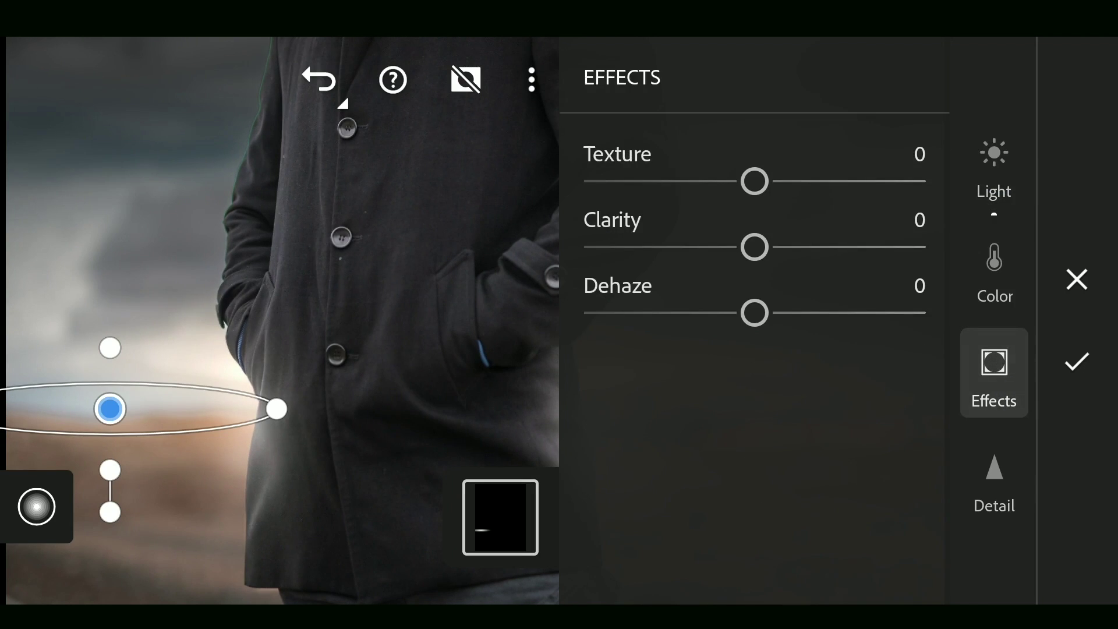
pyautogui.moveTo(876, 311); pyautogui.dragTo(825, 315)
pyautogui.click(996, 273)
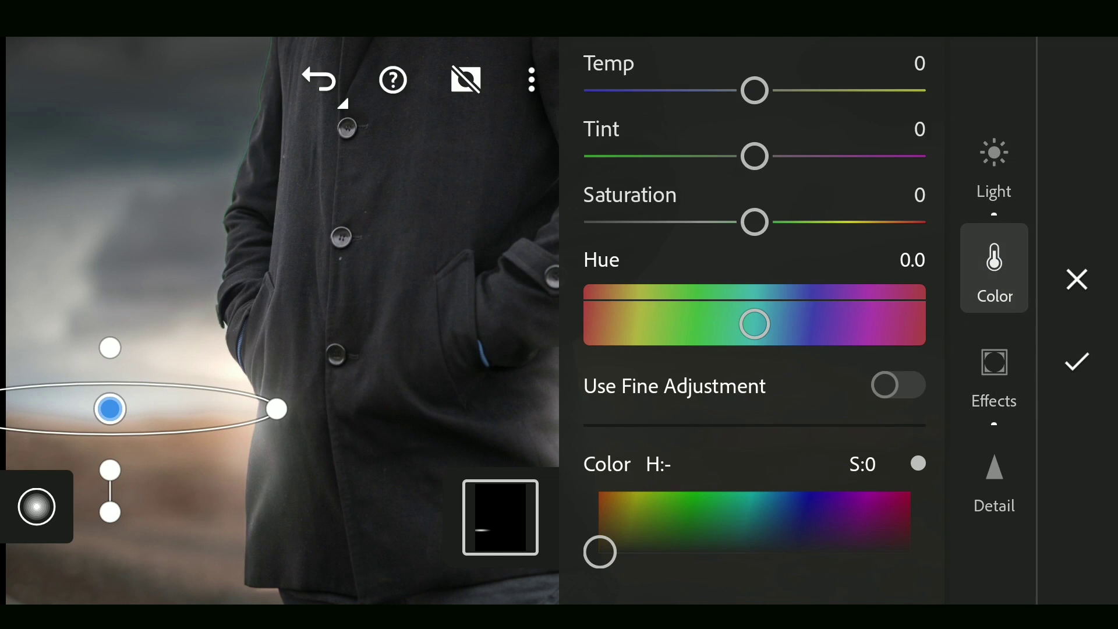
pyautogui.moveTo(754, 89); pyautogui.dragTo(788, 91)
pyautogui.moveTo(600, 551)
pyautogui.mouseDown()
pyautogui.moveTo(640, 495)
pyautogui.moveTo(627, 510)
pyautogui.mouseUp()
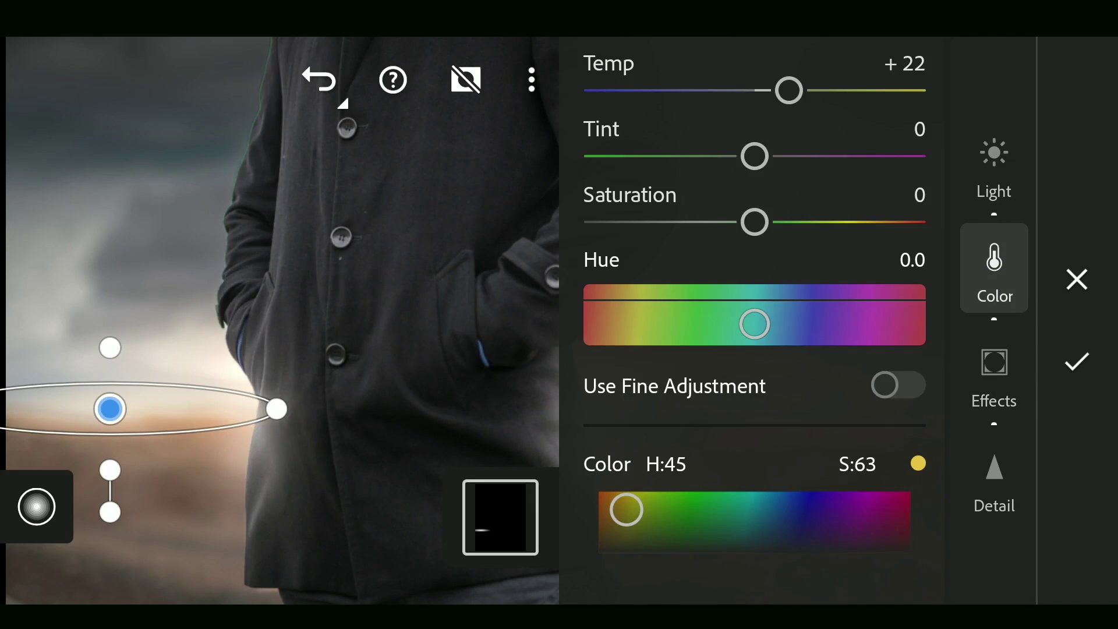
pyautogui.click(1076, 363)
pyautogui.scroll(5, 681, 385)
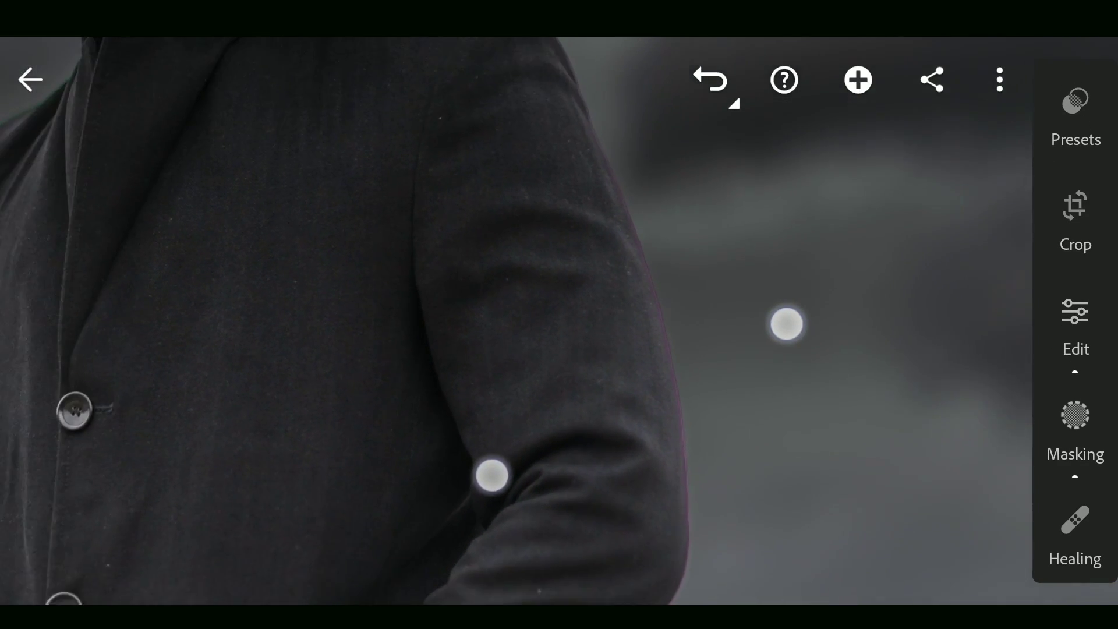
pyautogui.scroll(-3, 673, 385)
pyautogui.scroll(4, 673, 377)
# Set green saturation to −100 in Color Mix and fit the photo in view.
pyautogui.click(1075, 324)
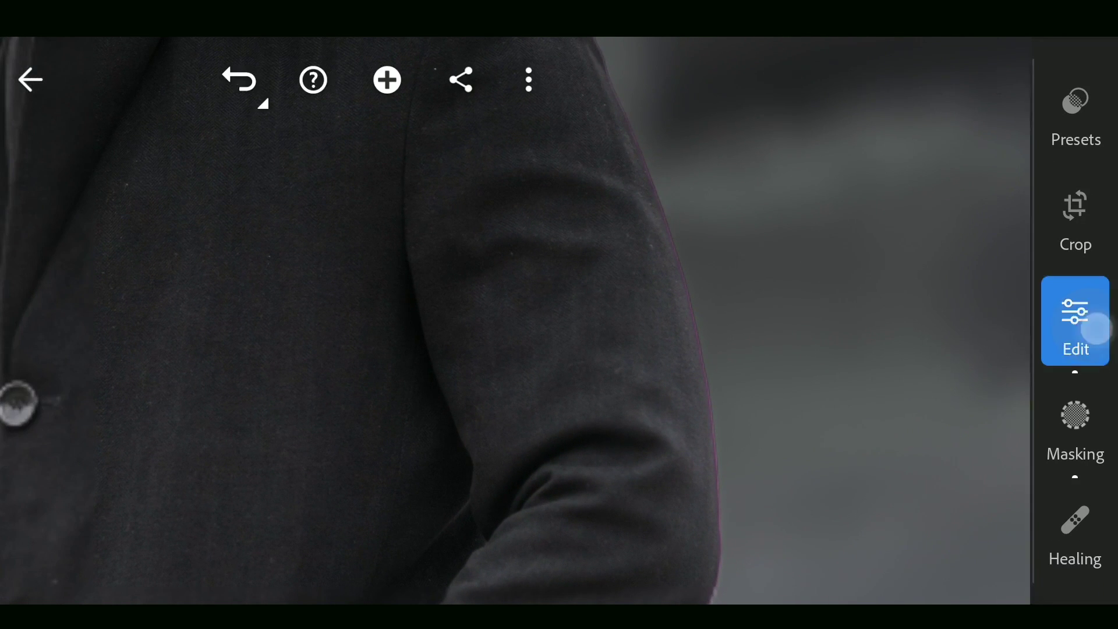
pyautogui.click(993, 241)
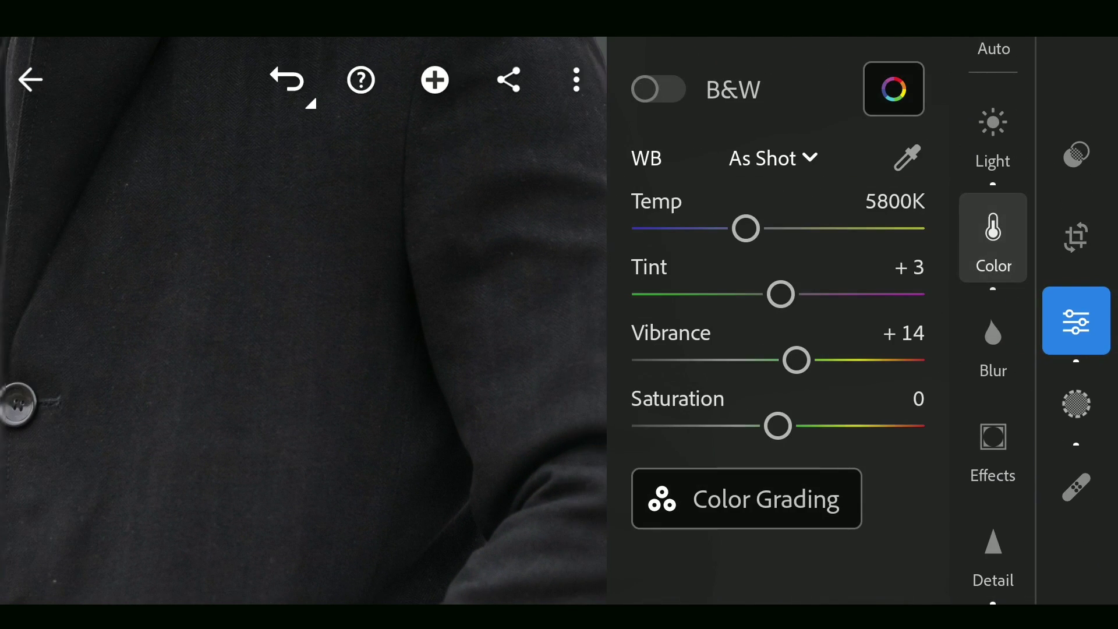
pyautogui.scroll(-3, 197, 367)
pyautogui.click(894, 88)
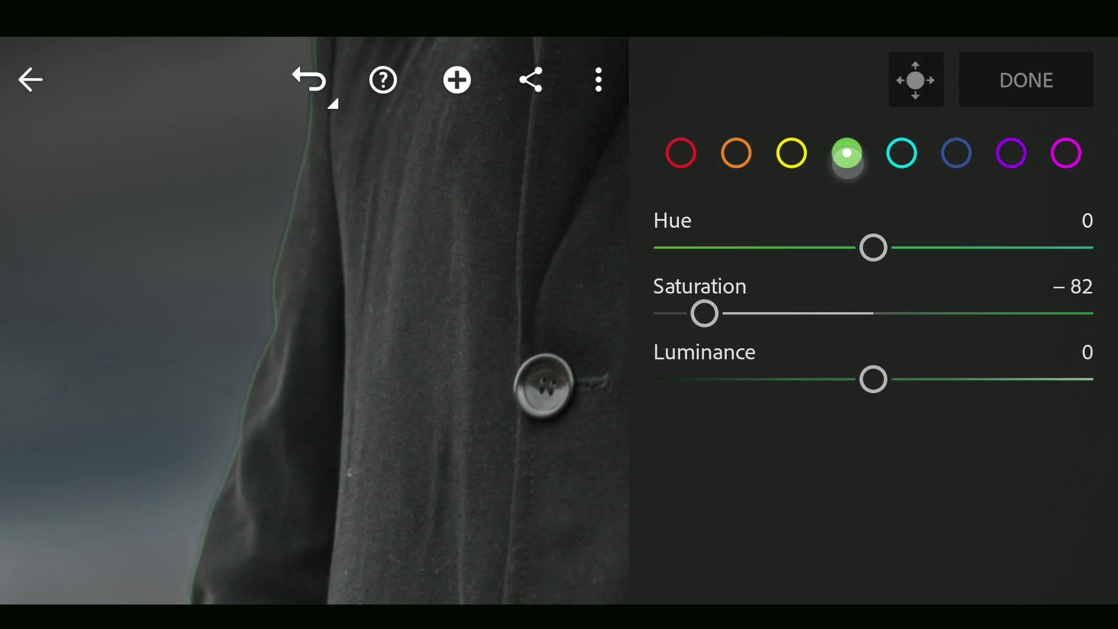
pyautogui.moveTo(874, 314); pyautogui.dragTo(666, 313)
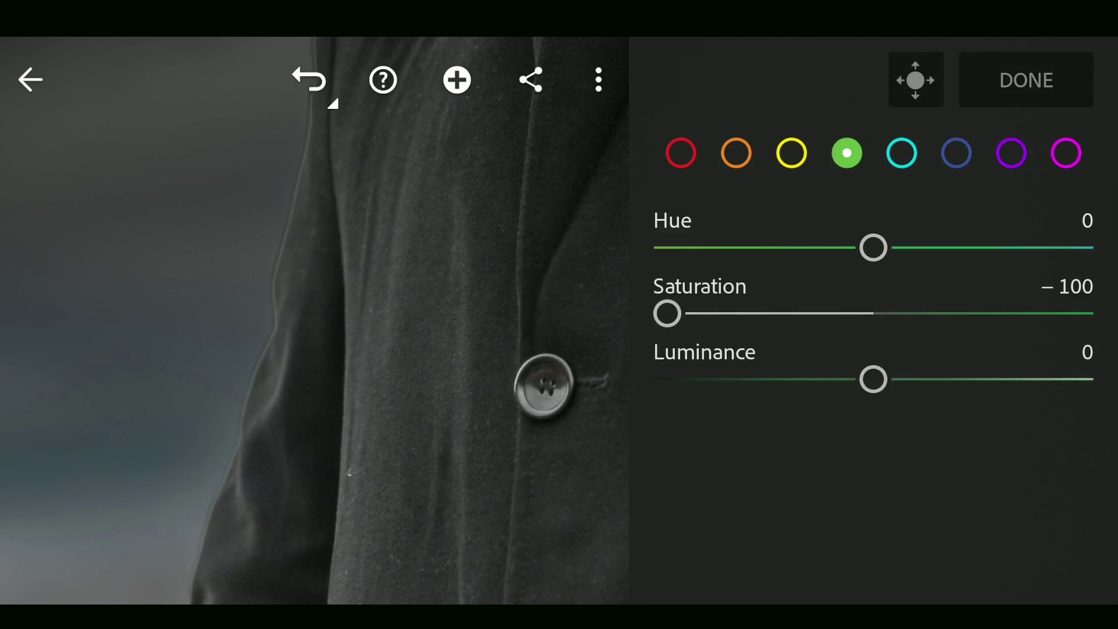
pyautogui.click(1026, 80)
pyautogui.click(1077, 321)
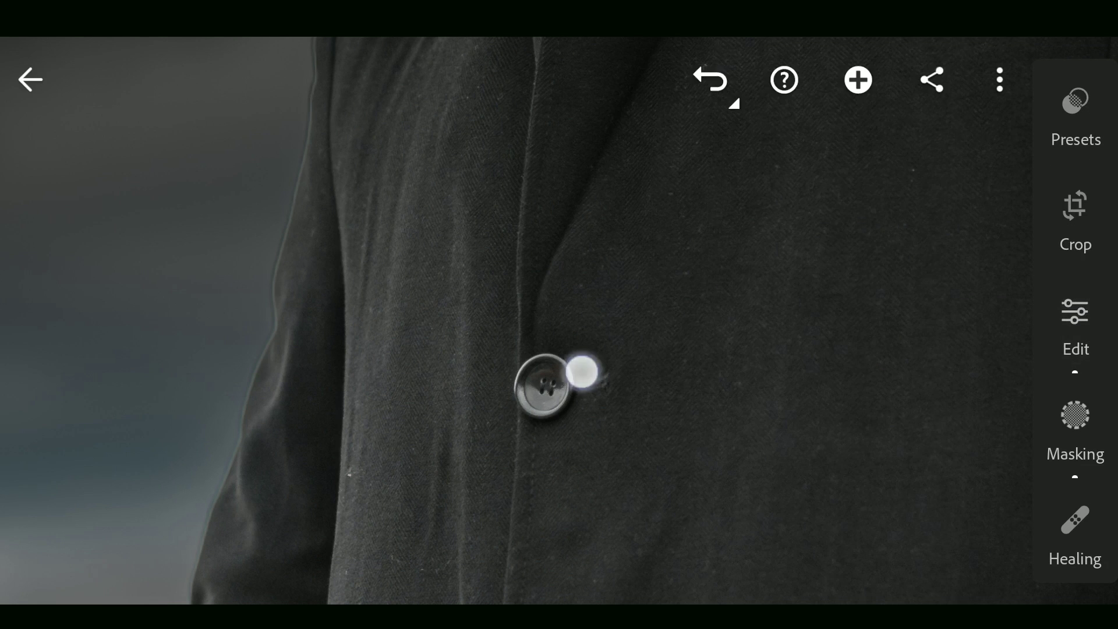
pyautogui.doubleClick(574, 370)
# Grade the shadows blue (hue 215, saturation 32) and midtones warm (hue 41, saturation 26).
pyautogui.click(1076, 324)
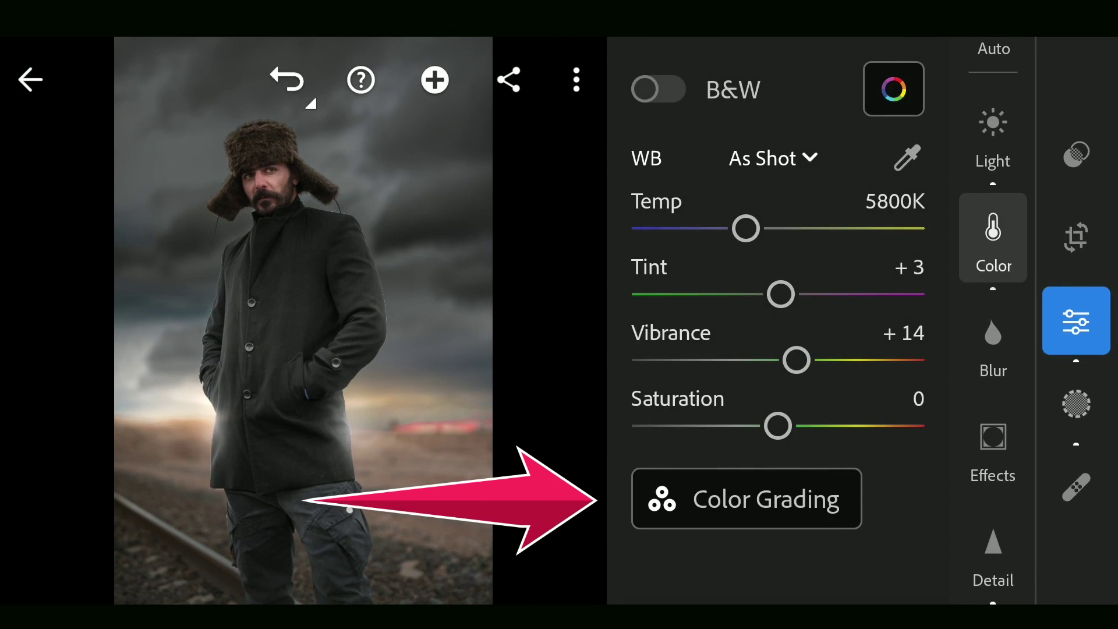
pyautogui.click(746, 498)
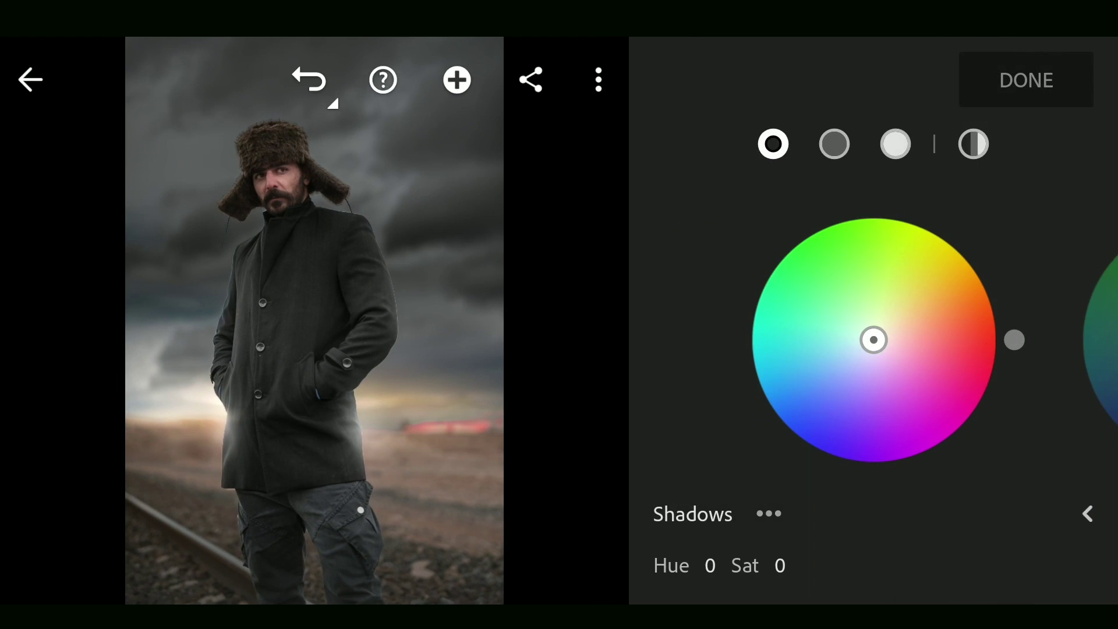
pyautogui.moveTo(873, 341)
pyautogui.mouseDown()
pyautogui.moveTo(747, 436)
pyautogui.moveTo(846, 368)
pyautogui.mouseUp()
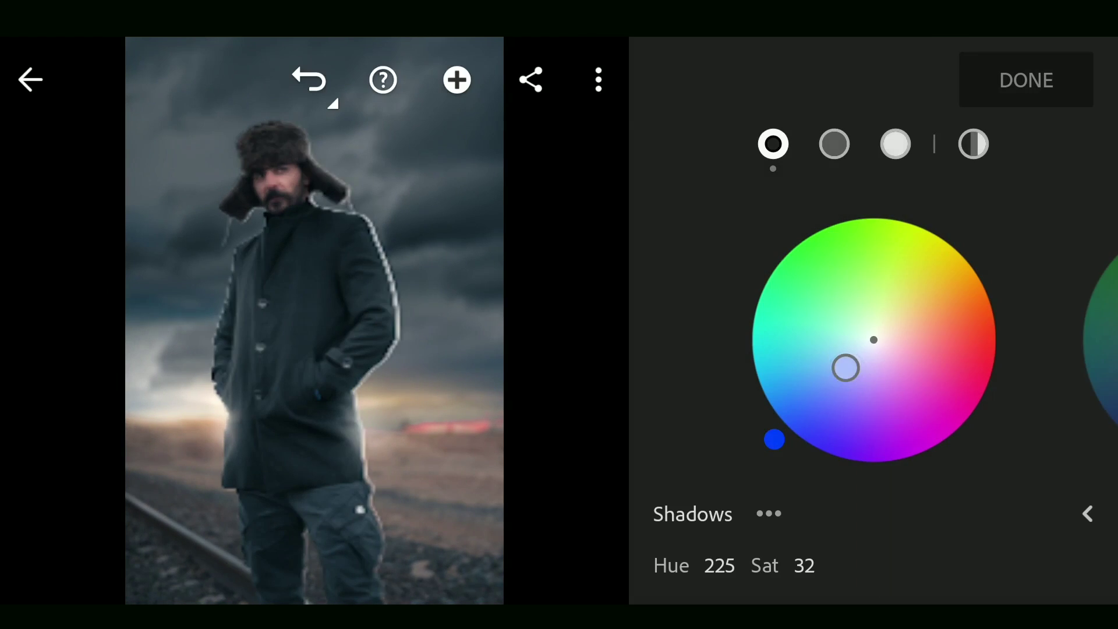
pyautogui.moveTo(775, 440); pyautogui.dragTo(761, 420)
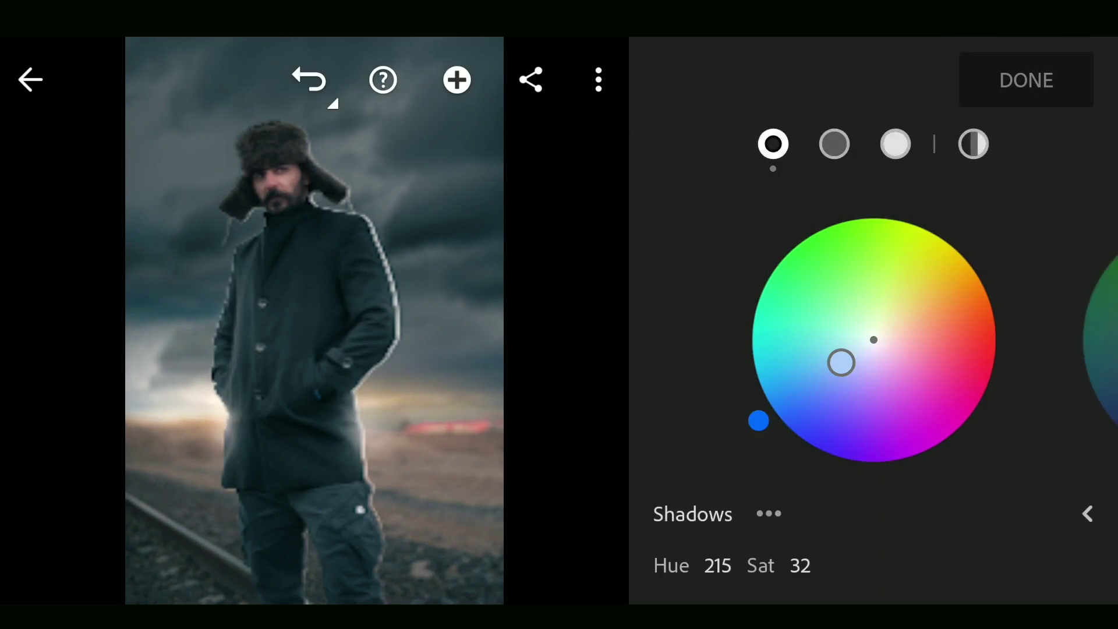
pyautogui.click(835, 144)
pyautogui.moveTo(1026, 305); pyautogui.dragTo(968, 237)
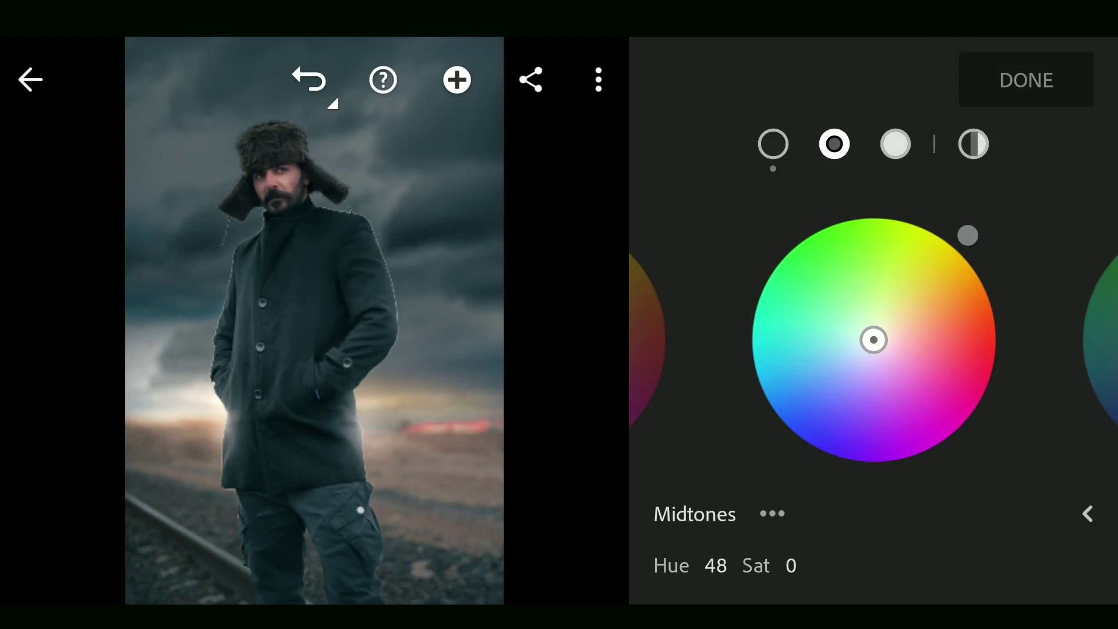
pyautogui.moveTo(874, 339); pyautogui.dragTo(900, 321)
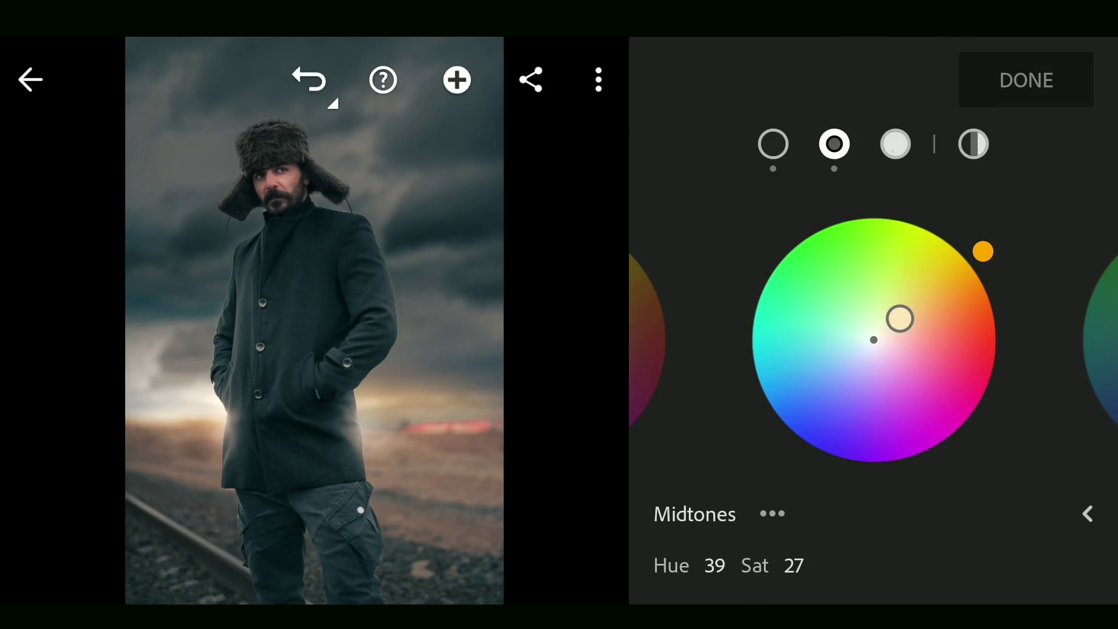
# Tint the highlights faintly green at hue 111, saturation 24.
pyautogui.click(895, 144)
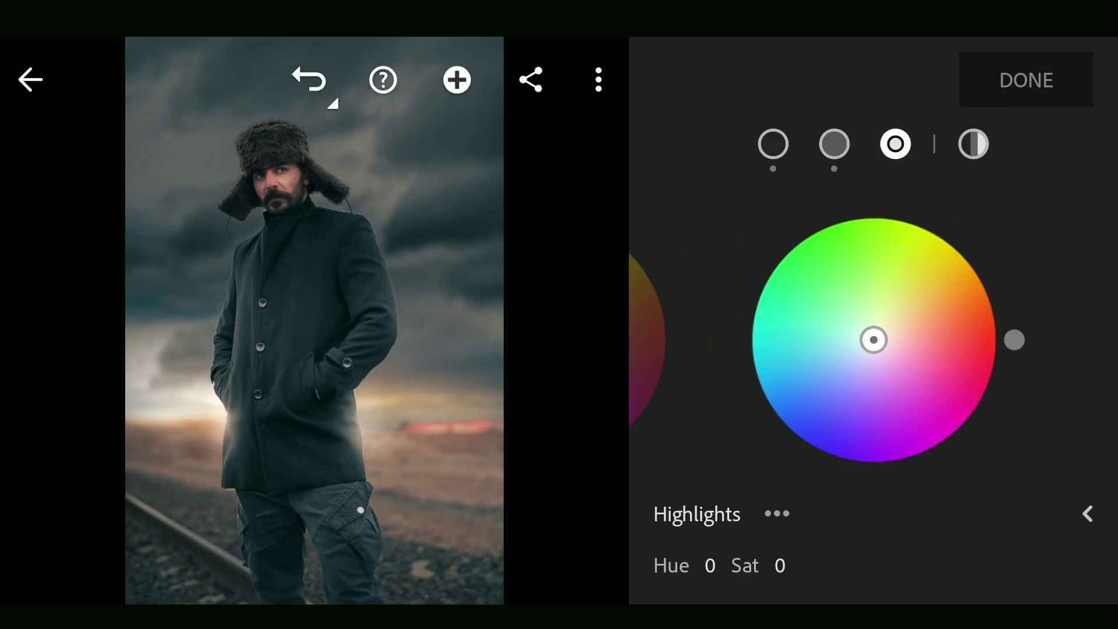
pyautogui.moveTo(1014, 340); pyautogui.dragTo(825, 208)
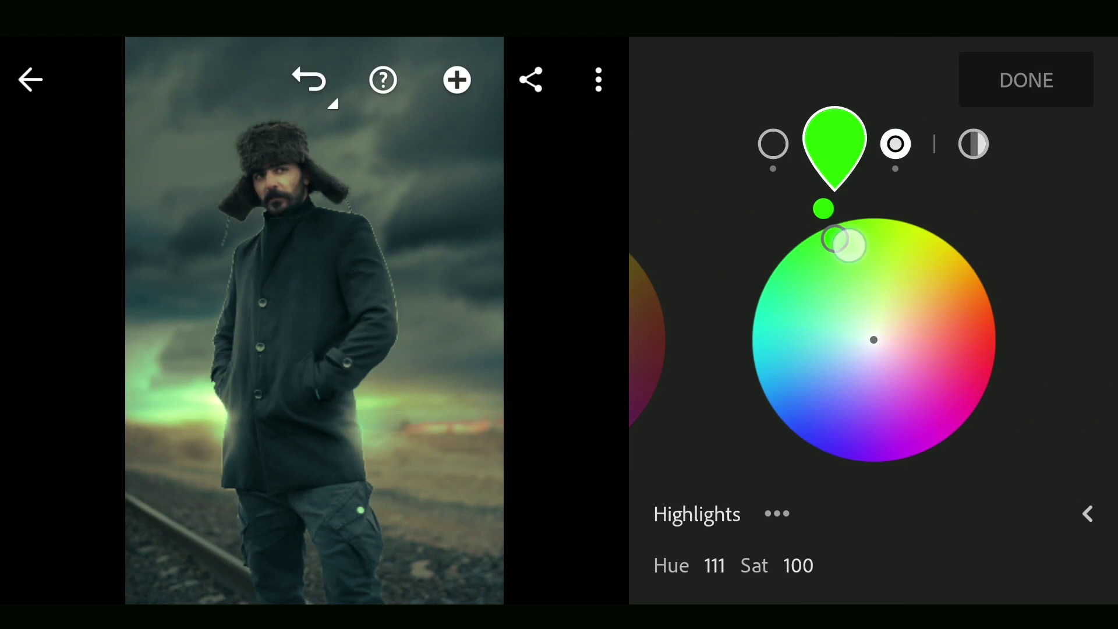
pyautogui.moveTo(874, 340); pyautogui.dragTo(863, 314)
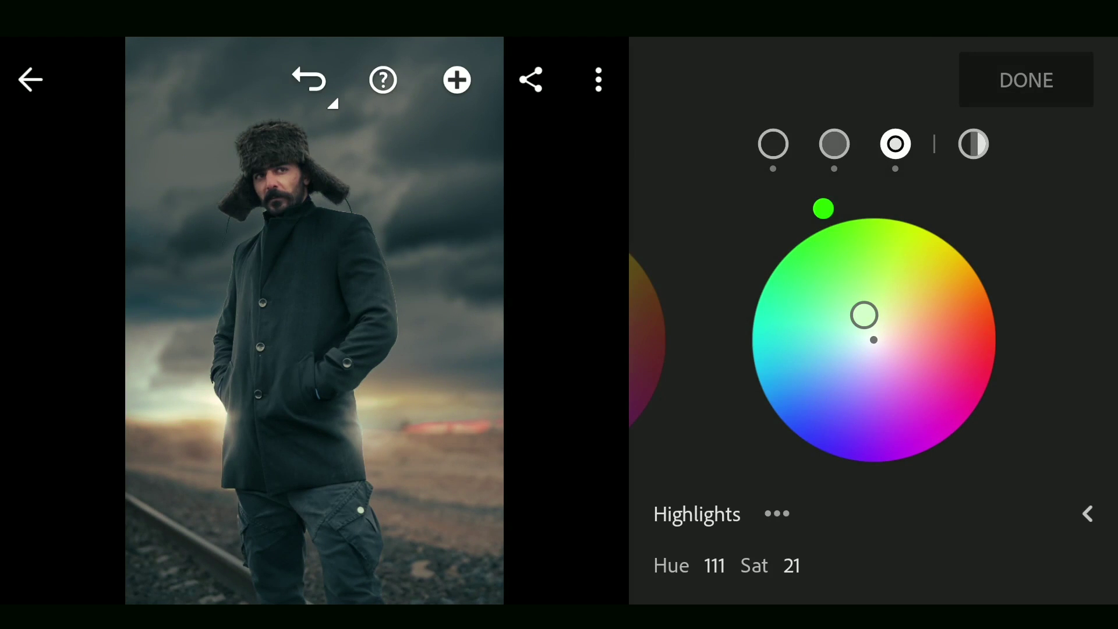
pyautogui.moveTo(863, 315); pyautogui.dragTo(862, 311)
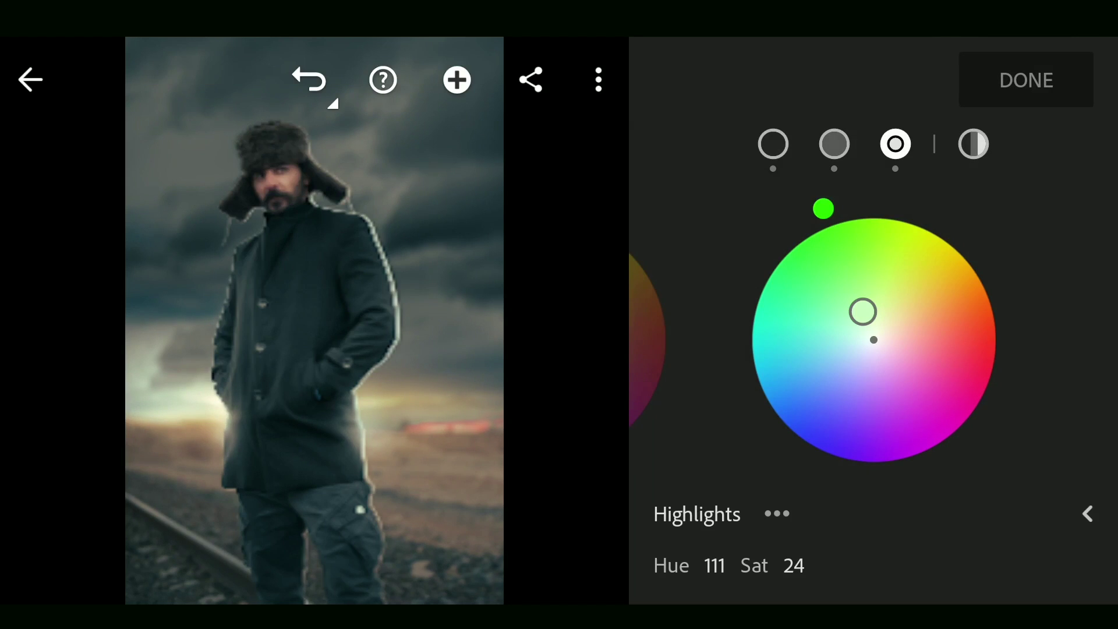
# Select the two-spot horizon mask and change its Highlights to +34.
pyautogui.click(1027, 80)
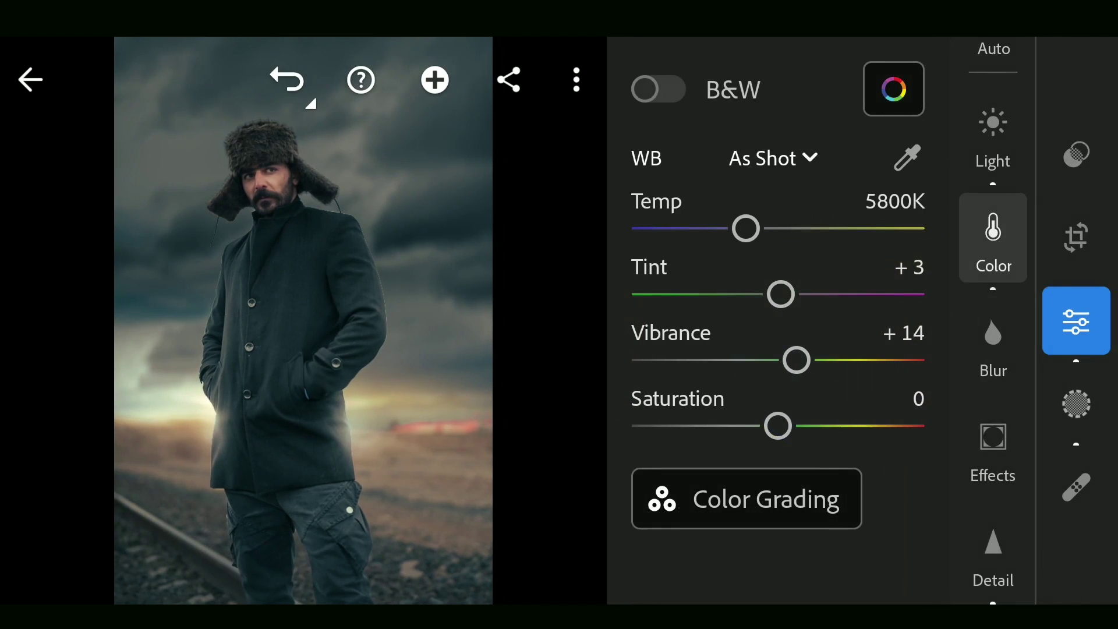
pyautogui.click(1076, 404)
pyautogui.scroll(-3, 891, 419)
pyautogui.scroll(-3, 891, 393)
pyautogui.click(892, 375)
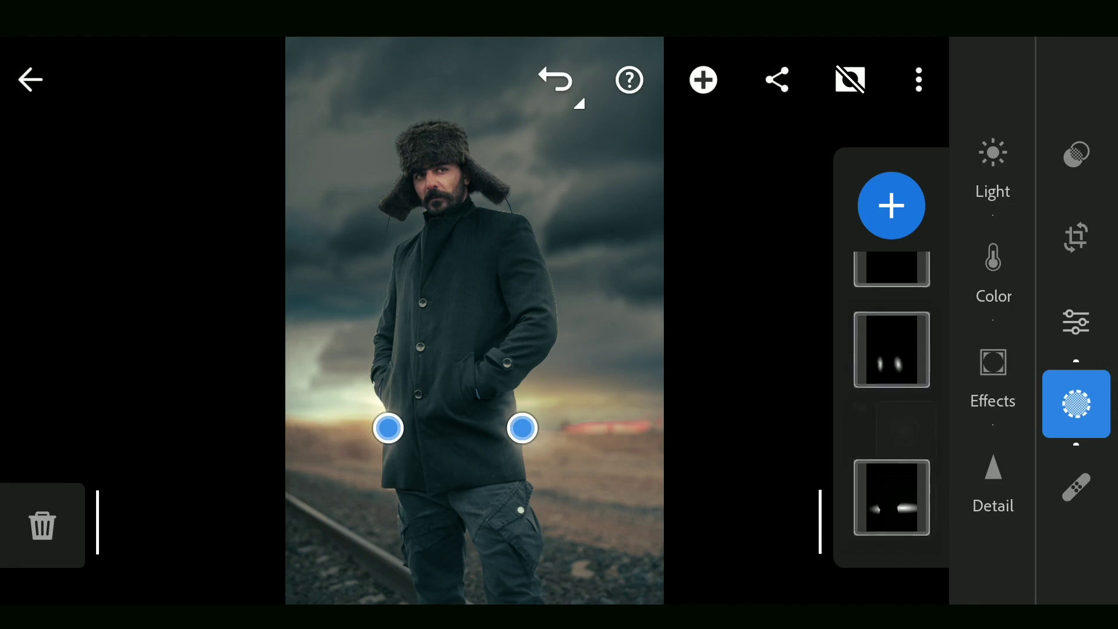
pyautogui.click(993, 165)
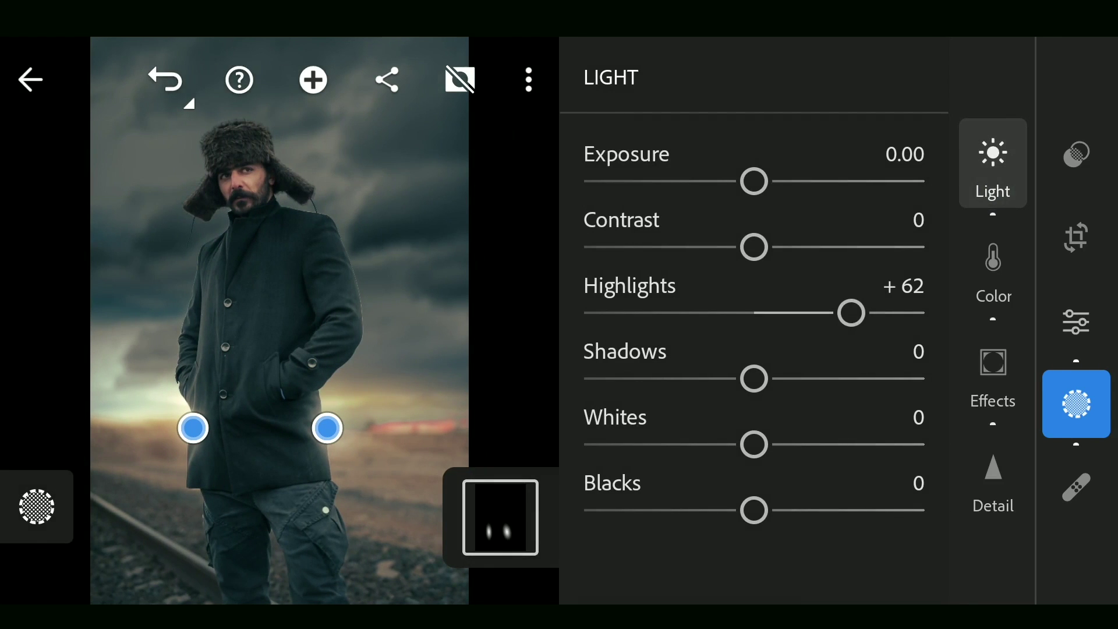
pyautogui.moveTo(852, 312)
pyautogui.mouseDown()
pyautogui.moveTo(804, 312)
pyautogui.moveTo(857, 304)
pyautogui.mouseUp()
# Set the horizon mask's Whites to +28, adjust its radial spots, and confirm.
pyautogui.click(994, 377)
pyautogui.click(994, 368)
pyautogui.scroll(2, 900, 419)
pyautogui.click(907, 383)
pyautogui.click(994, 167)
pyautogui.moveTo(840, 443); pyautogui.dragTo(797, 444)
pyautogui.click(210, 406)
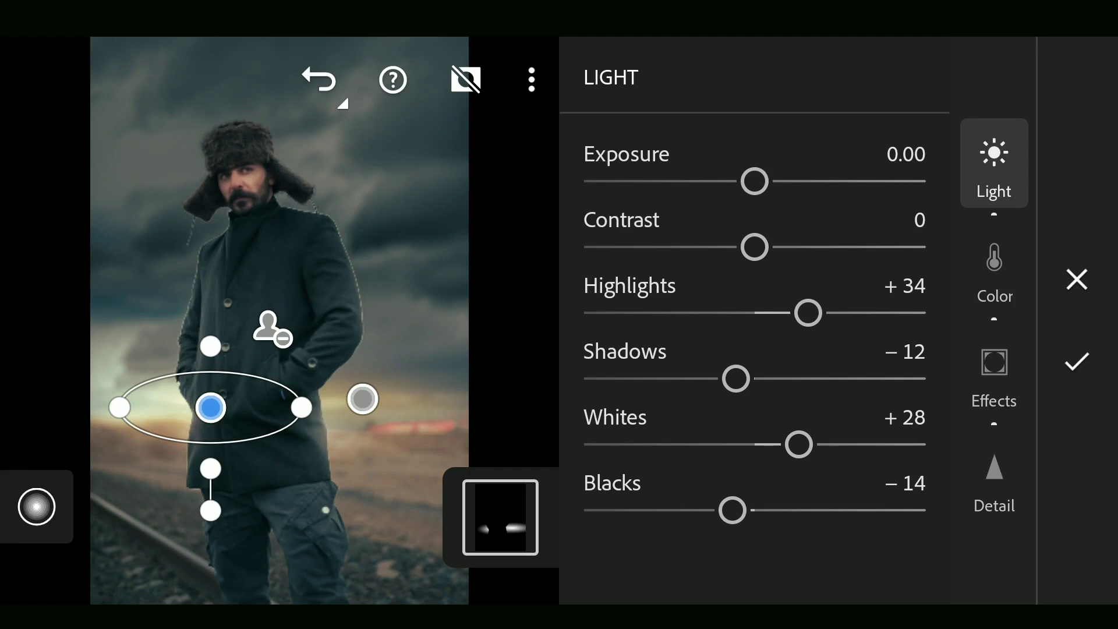
pyautogui.click(994, 371)
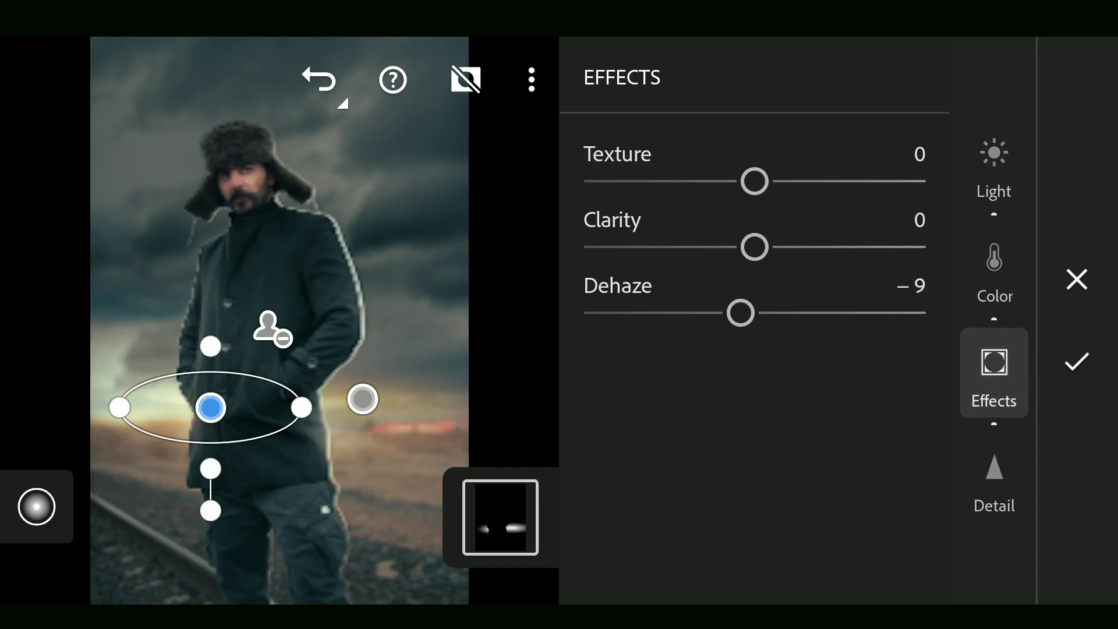
pyautogui.click(363, 400)
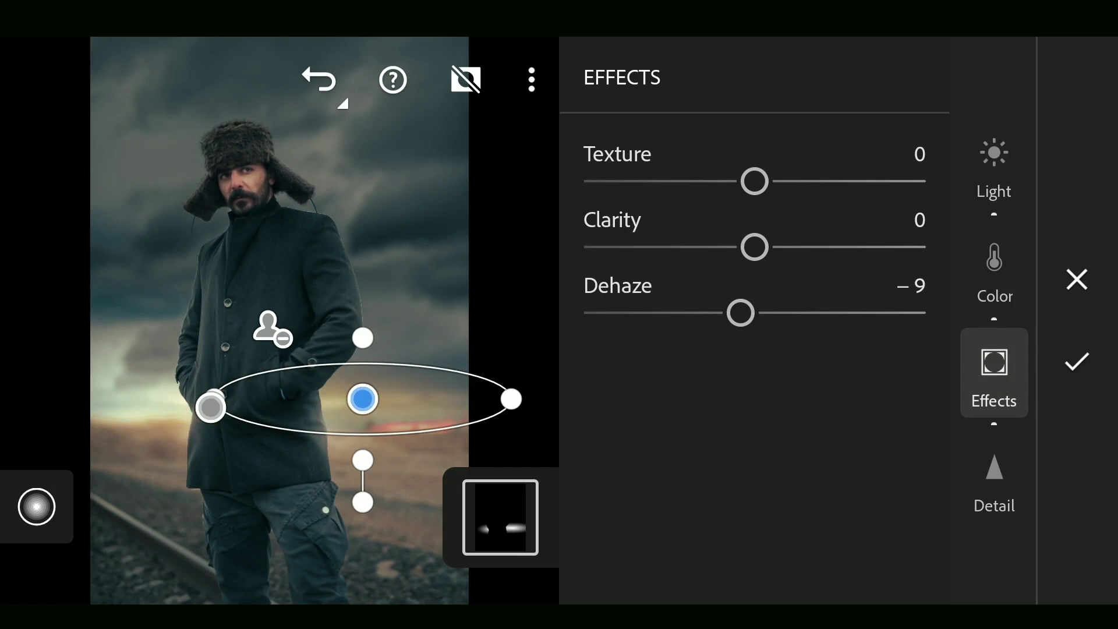
pyautogui.click(1077, 362)
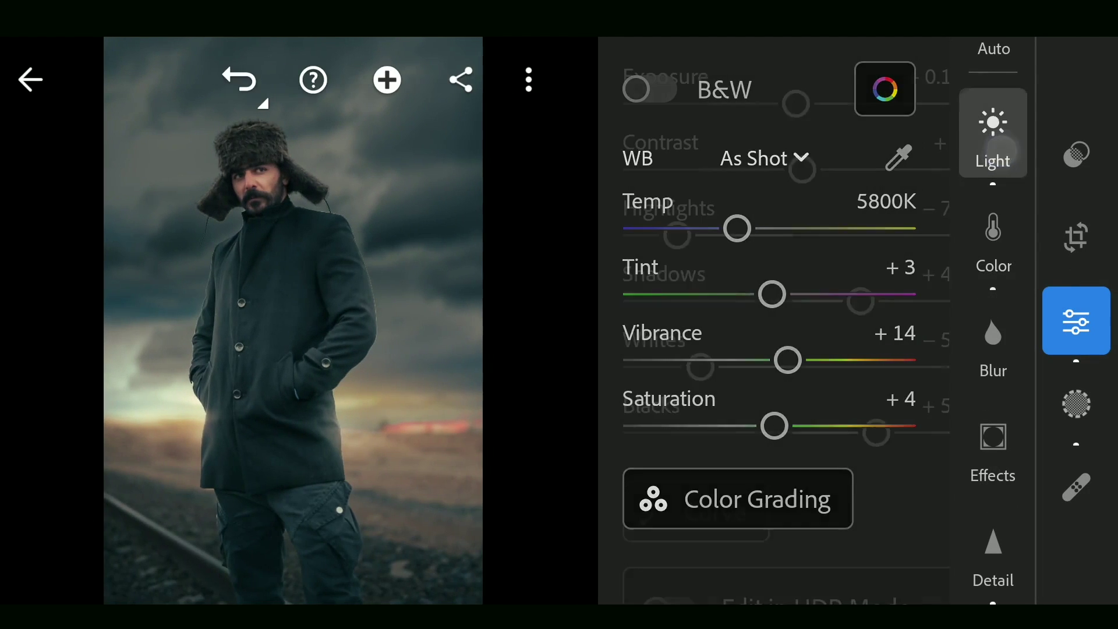
# Shape the tone curve: raise the black point, add midtone points, lower the top.
pyautogui.click(696, 516)
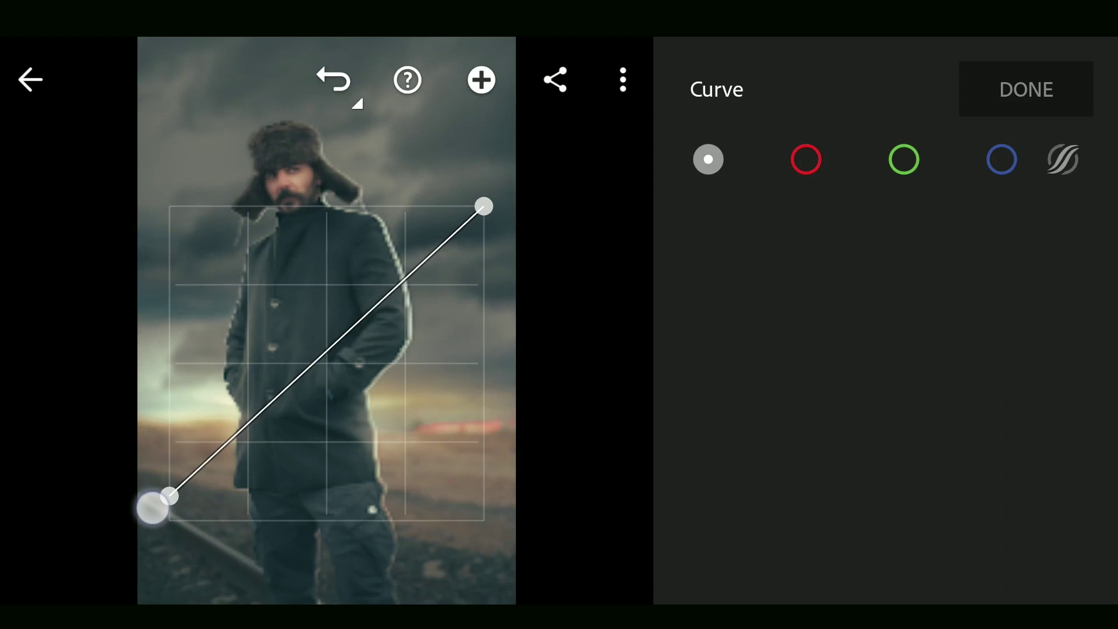
pyautogui.moveTo(171, 506); pyautogui.dragTo(253, 459)
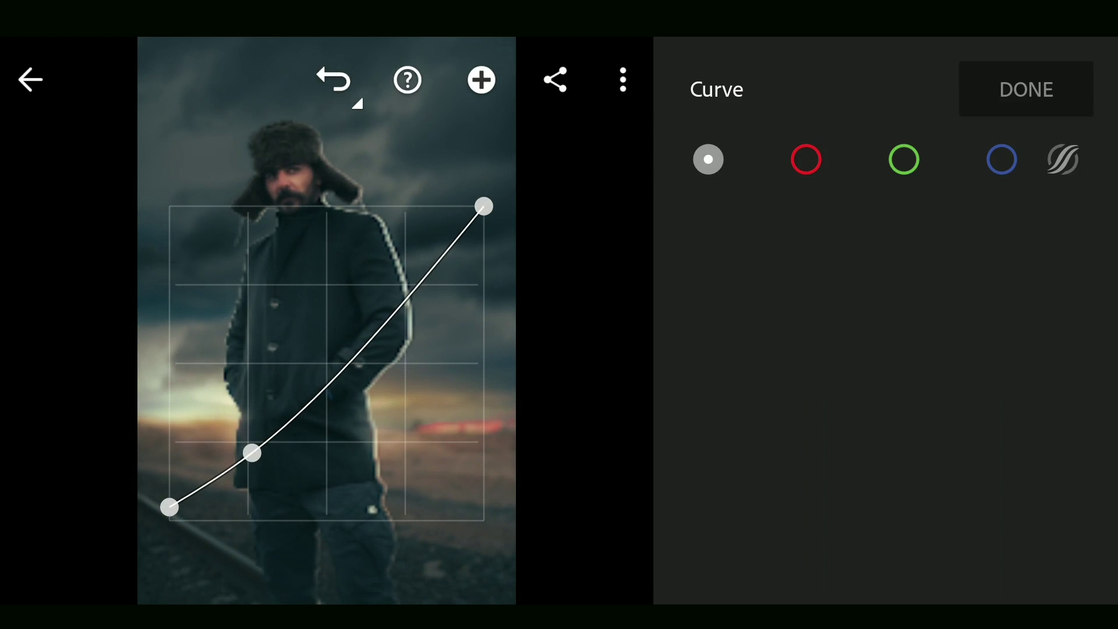
pyautogui.moveTo(342, 345); pyautogui.dragTo(342, 368)
pyautogui.moveTo(483, 207); pyautogui.dragTo(482, 241)
pyautogui.moveTo(400, 302); pyautogui.dragTo(400, 293)
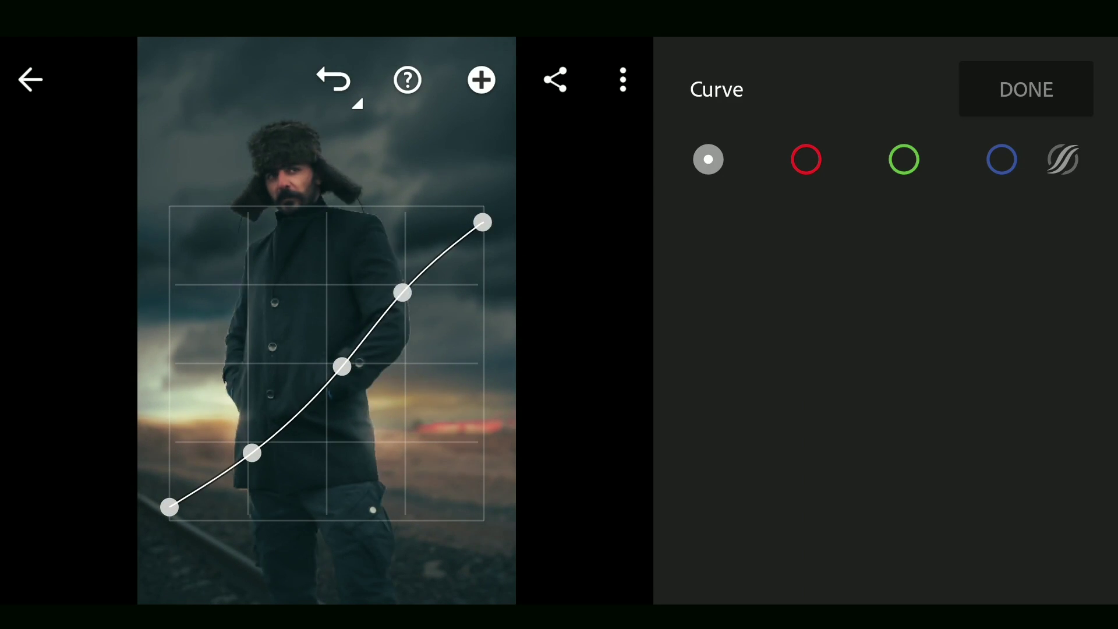
pyautogui.click(1026, 90)
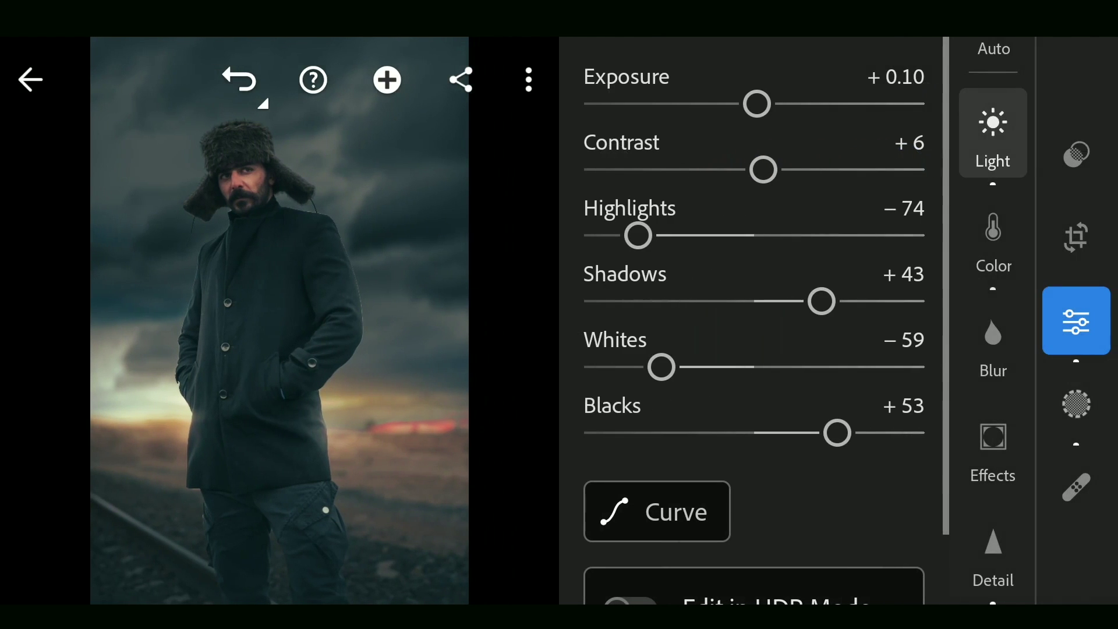
pyautogui.click(1076, 321)
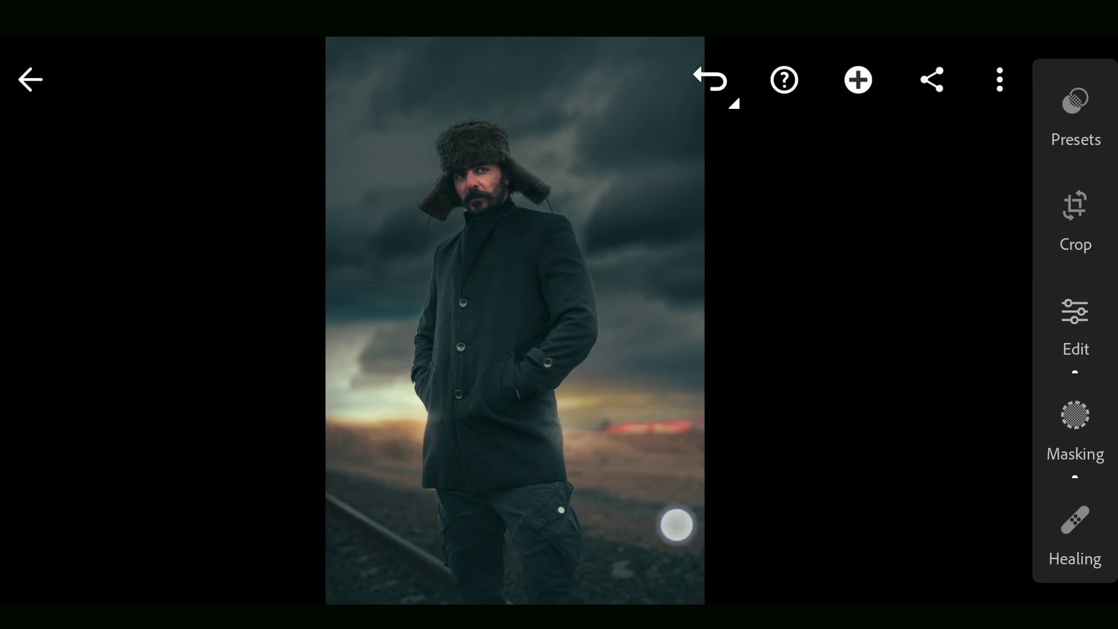
# Draw a new radial gradient mask and fit it around the man's face.
pyautogui.moveTo(677, 525); pyautogui.dragTo(677, 524)
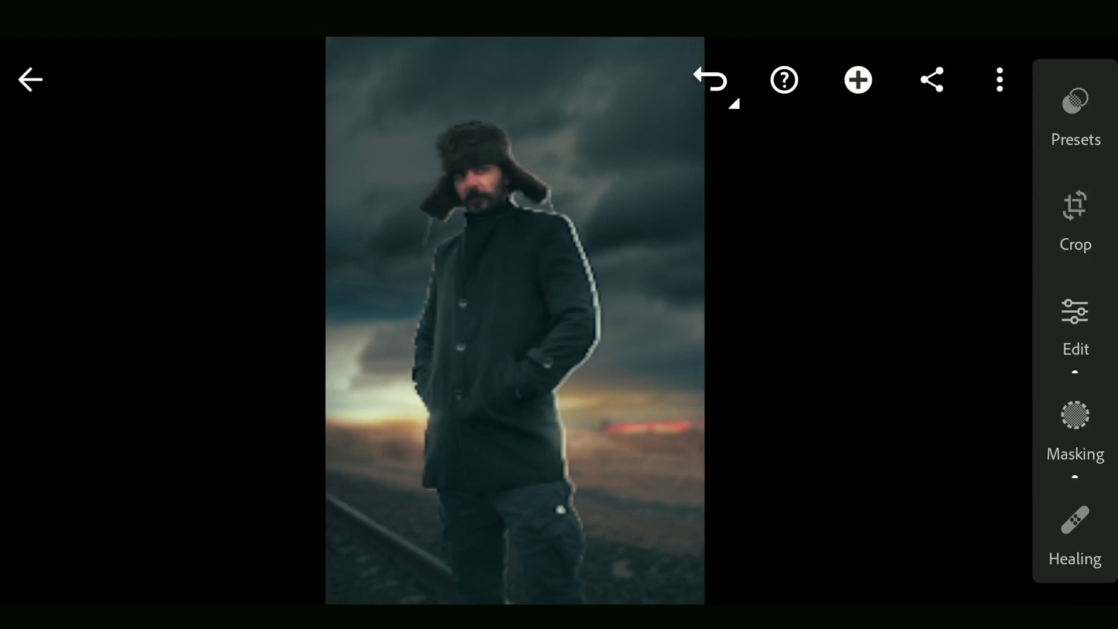
pyautogui.click(1075, 433)
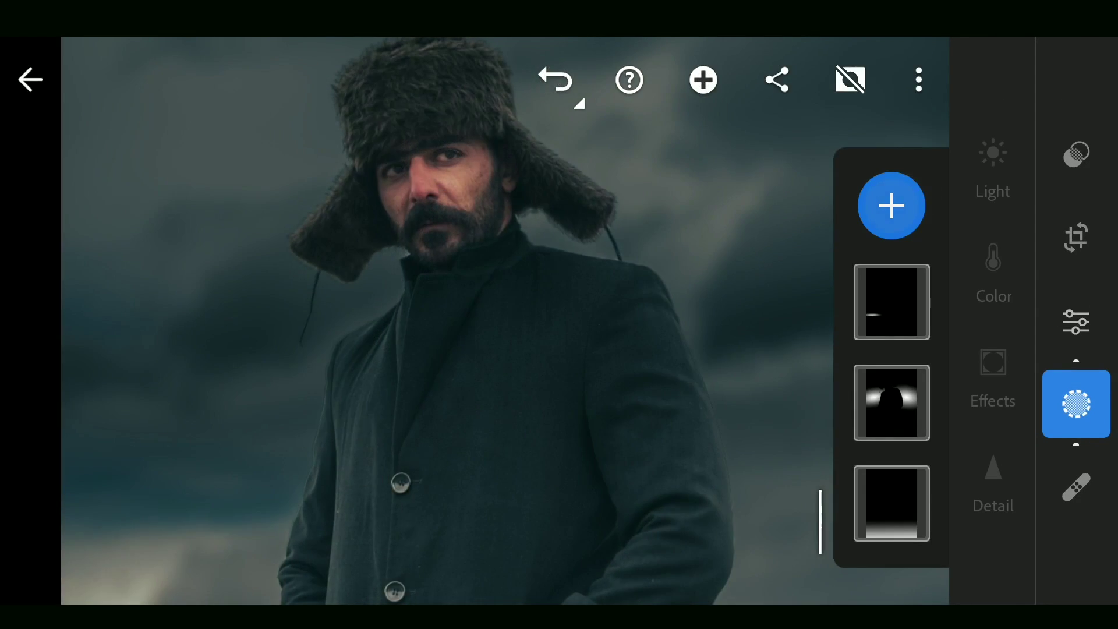
pyautogui.click(891, 207)
pyautogui.click(434, 537)
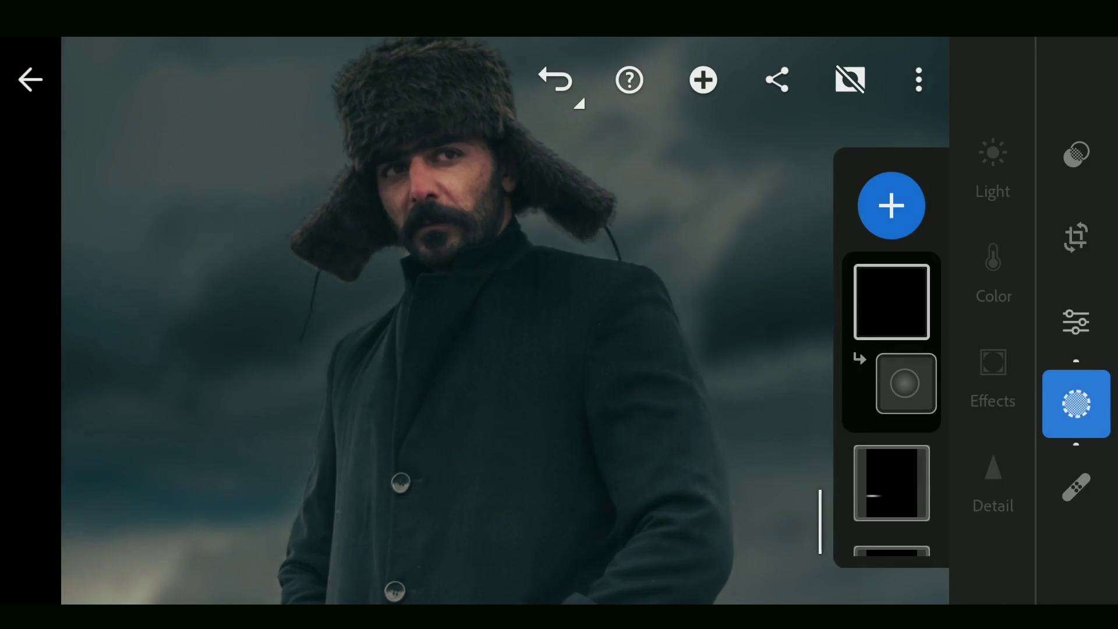
pyautogui.moveTo(382, 203); pyautogui.dragTo(471, 297)
pyautogui.moveTo(382, 341); pyautogui.dragTo(435, 321)
pyautogui.moveTo(382, 202); pyautogui.dragTo(389, 191)
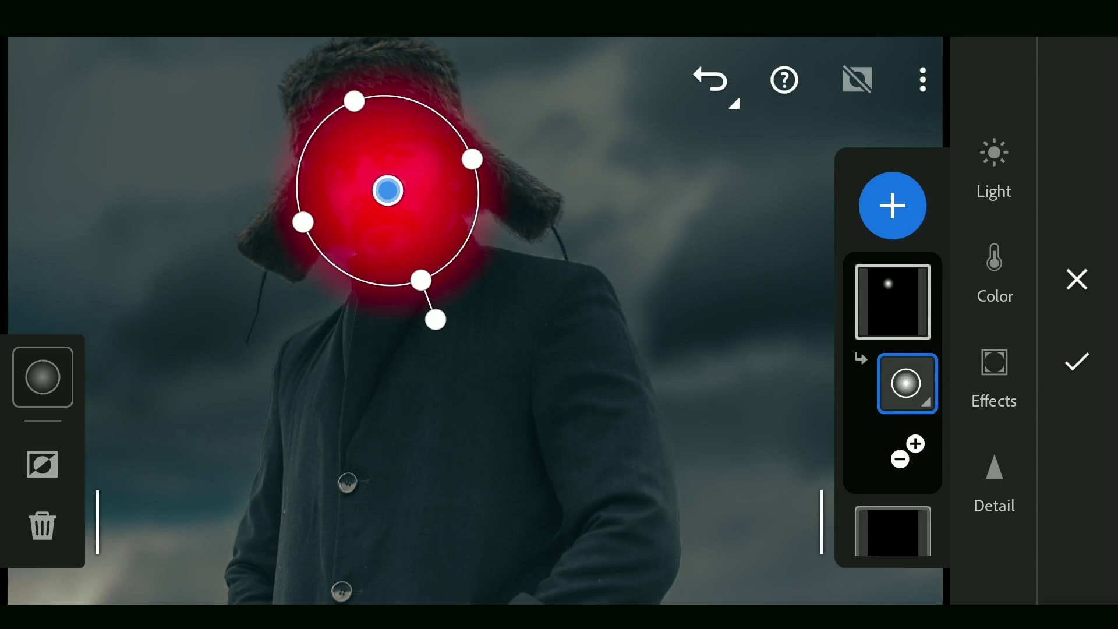
# Brighten the face mask with Exposure +0.40 and Clarity +6.
pyautogui.click(994, 376)
pyautogui.moveTo(755, 247)
pyautogui.mouseDown()
pyautogui.moveTo(848, 248)
pyautogui.moveTo(755, 247)
pyautogui.mouseUp()
pyautogui.click(994, 167)
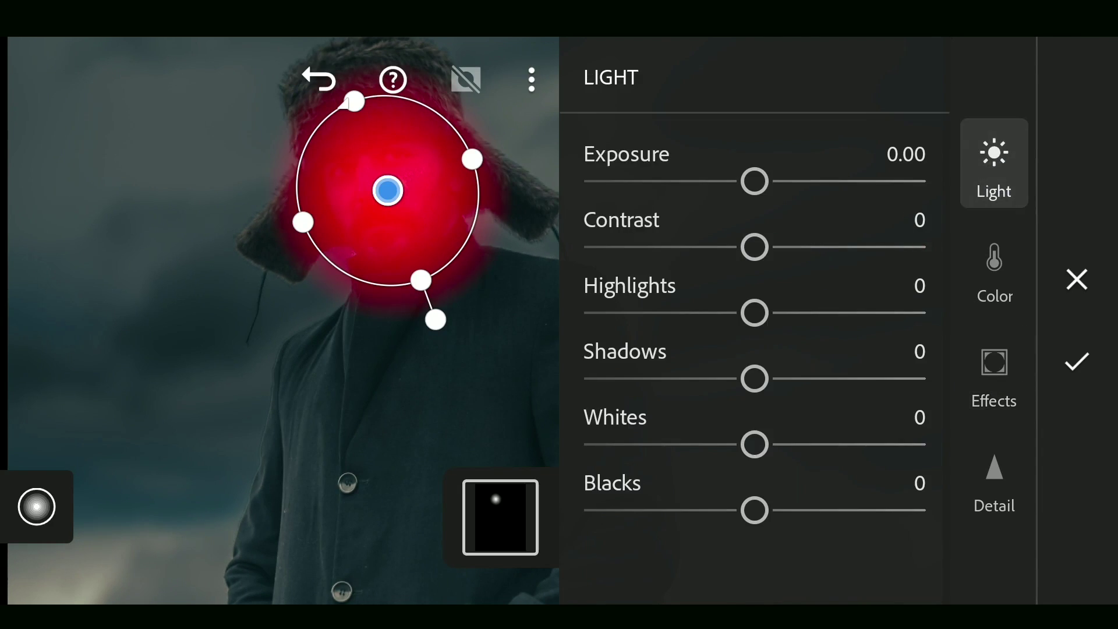
pyautogui.moveTo(754, 181); pyautogui.dragTo(761, 181)
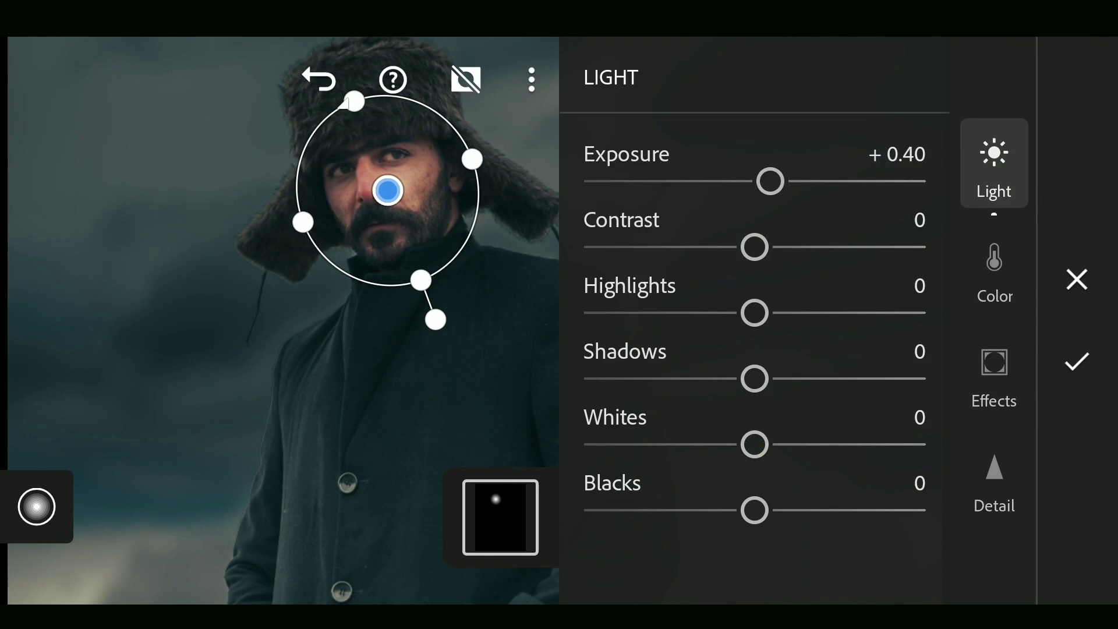
pyautogui.click(994, 372)
pyautogui.moveTo(846, 247); pyautogui.dragTo(852, 247)
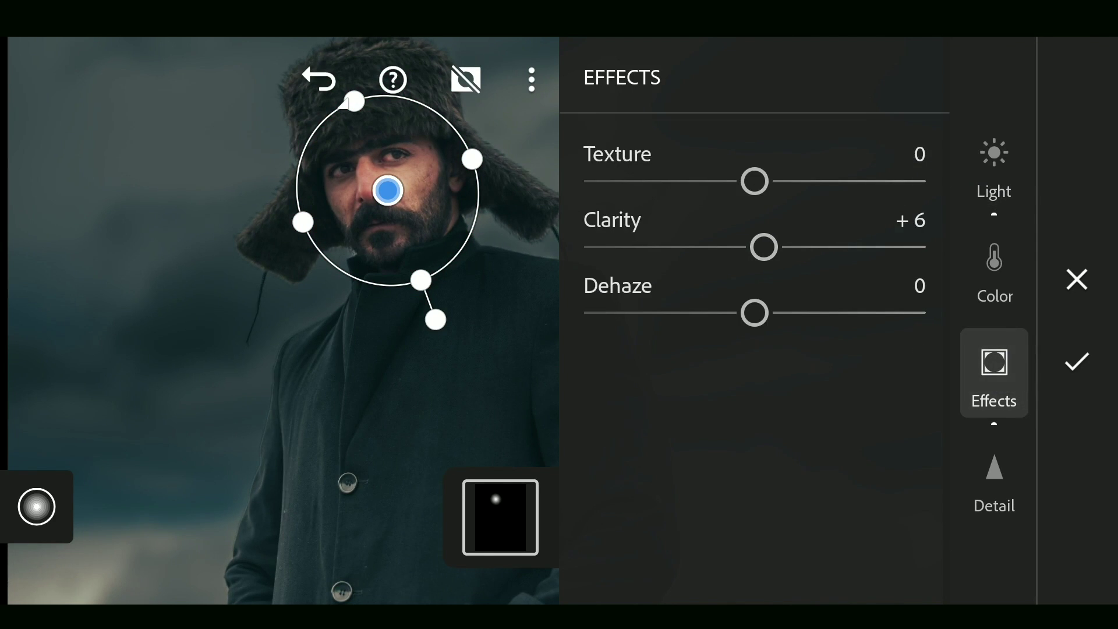
# Confirm the face mask and select the subject mask's face-exclusion radial component.
pyautogui.click(1093, 369)
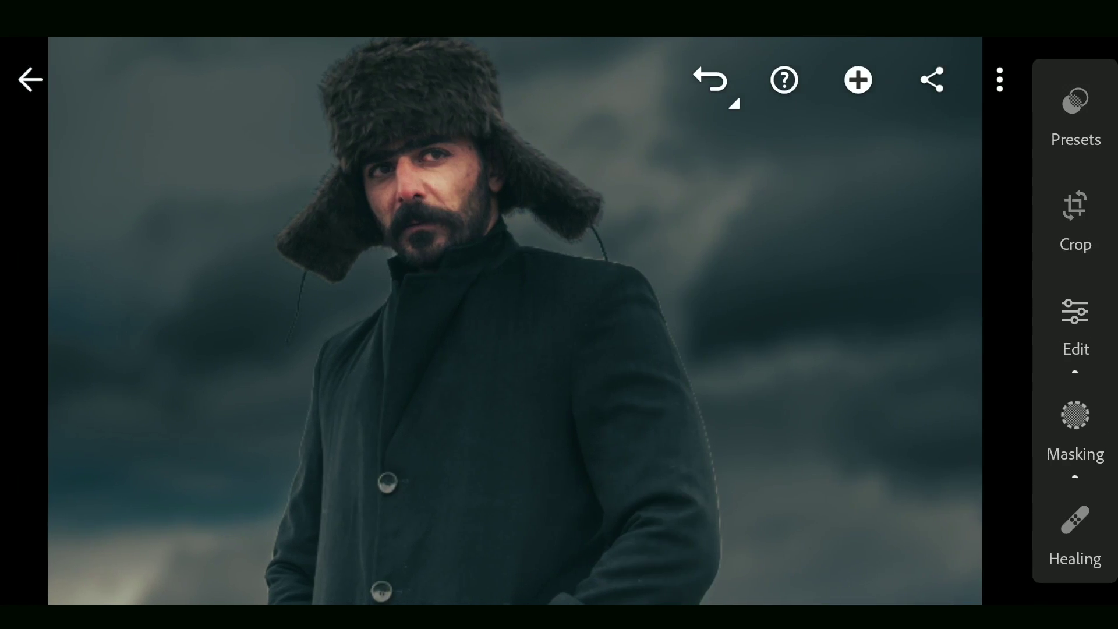
pyautogui.click(1077, 410)
pyautogui.moveTo(892, 516); pyautogui.dragTo(891, 333)
pyautogui.click(891, 524)
pyautogui.click(994, 166)
pyautogui.click(1076, 404)
pyautogui.click(388, 180)
# Enlarge the face-exclusion ellipse and lower its feather to 37%.
pyautogui.click(850, 80)
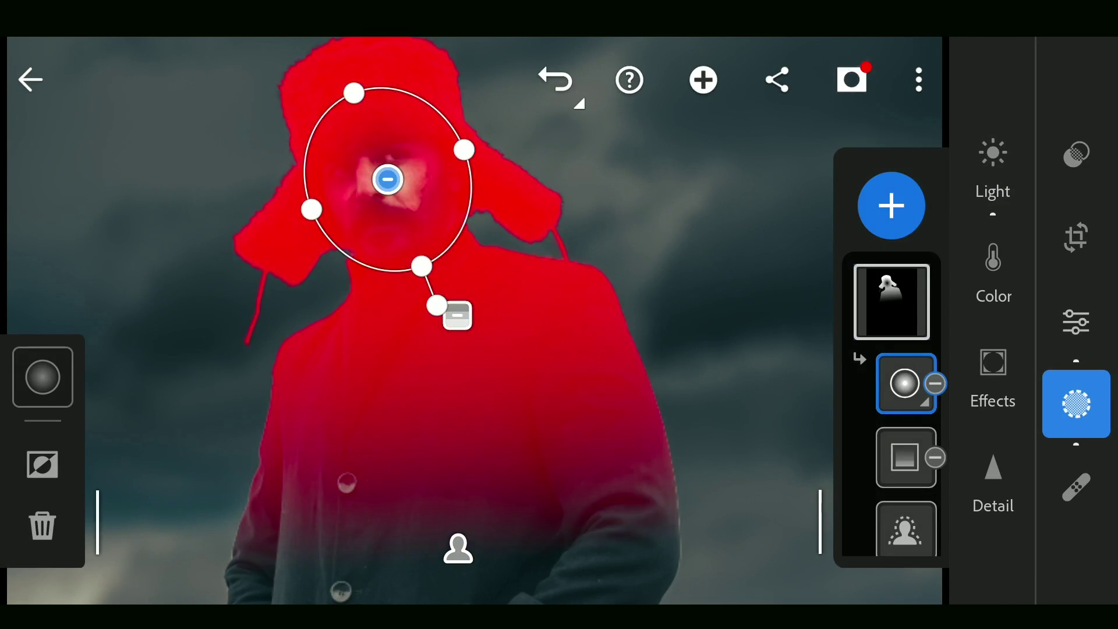
pyautogui.moveTo(422, 267); pyautogui.dragTo(455, 347)
pyautogui.click(457, 348)
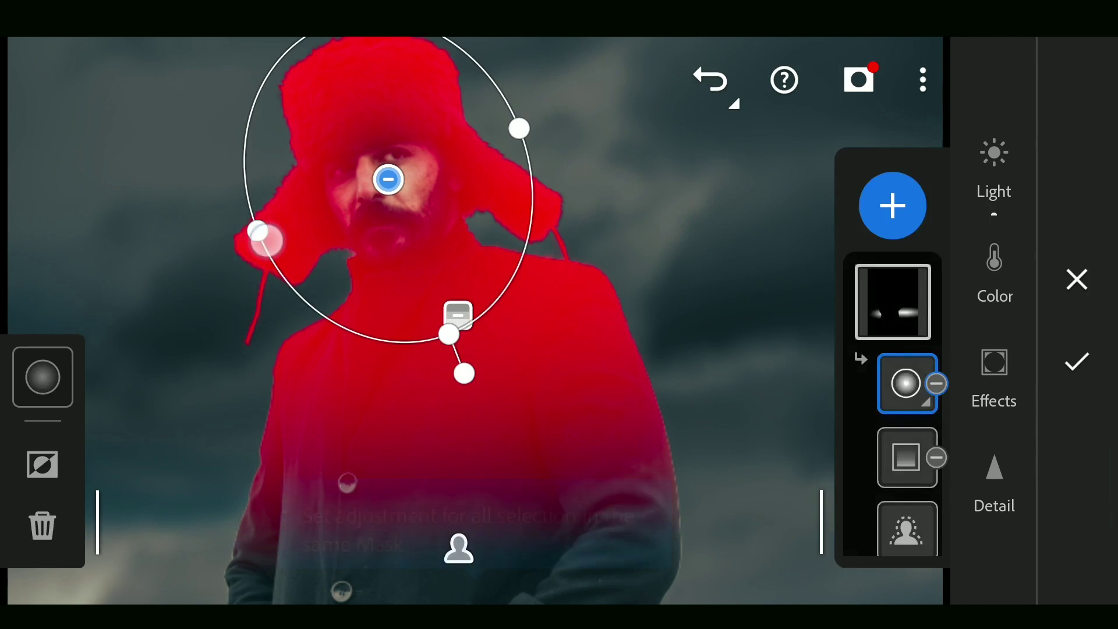
pyautogui.moveTo(132, 393); pyautogui.dragTo(131, 325)
pyautogui.moveTo(132, 271); pyautogui.dragTo(131, 445)
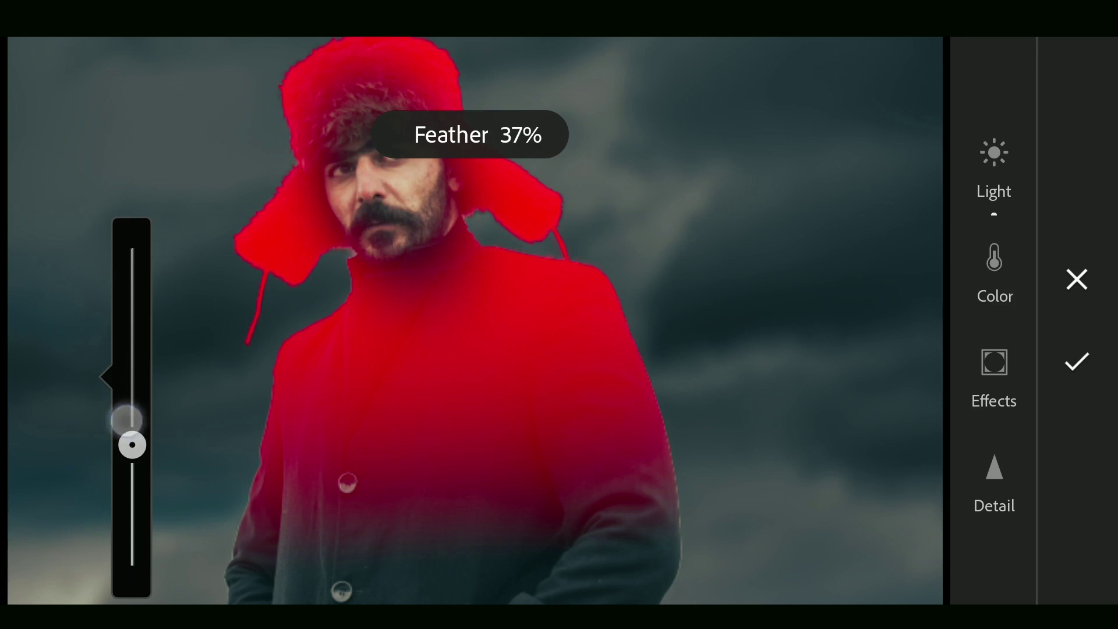
pyautogui.click(43, 378)
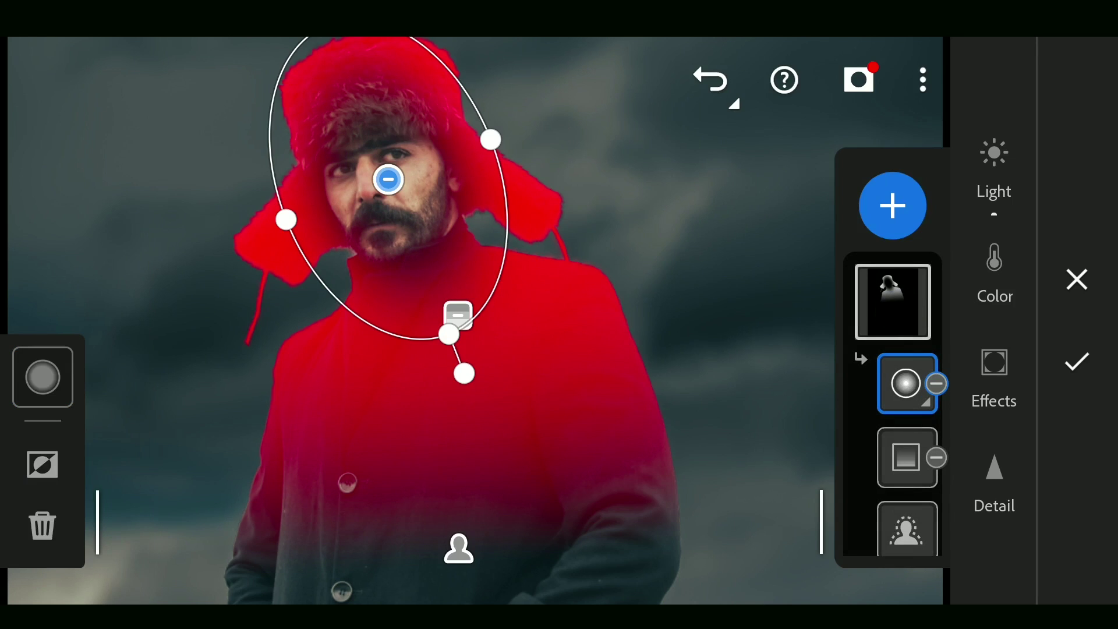